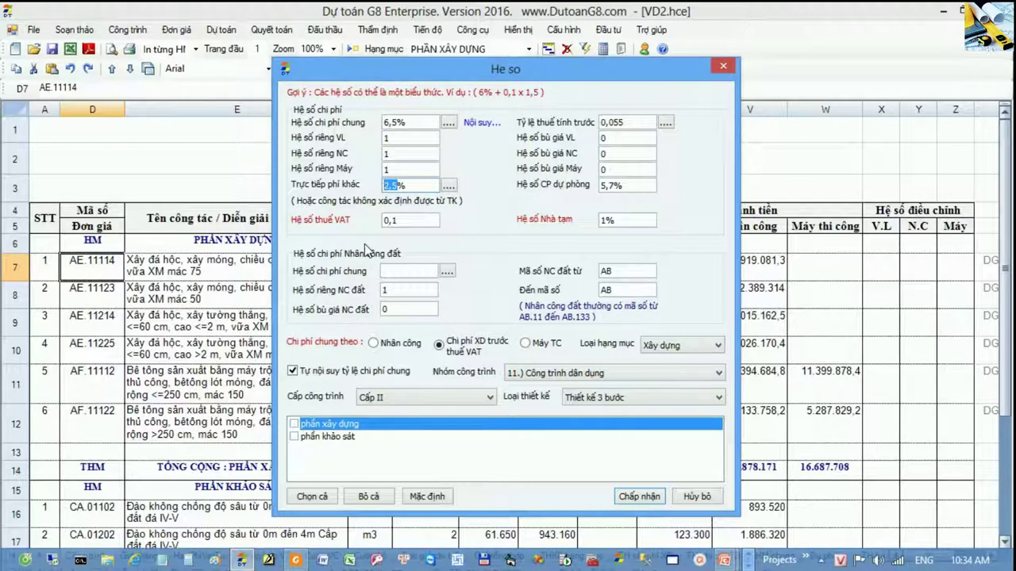
Step: Accept the project cost coefficients with Trực tiếp phí khác at 2,5%
text(2)
click(639, 497)
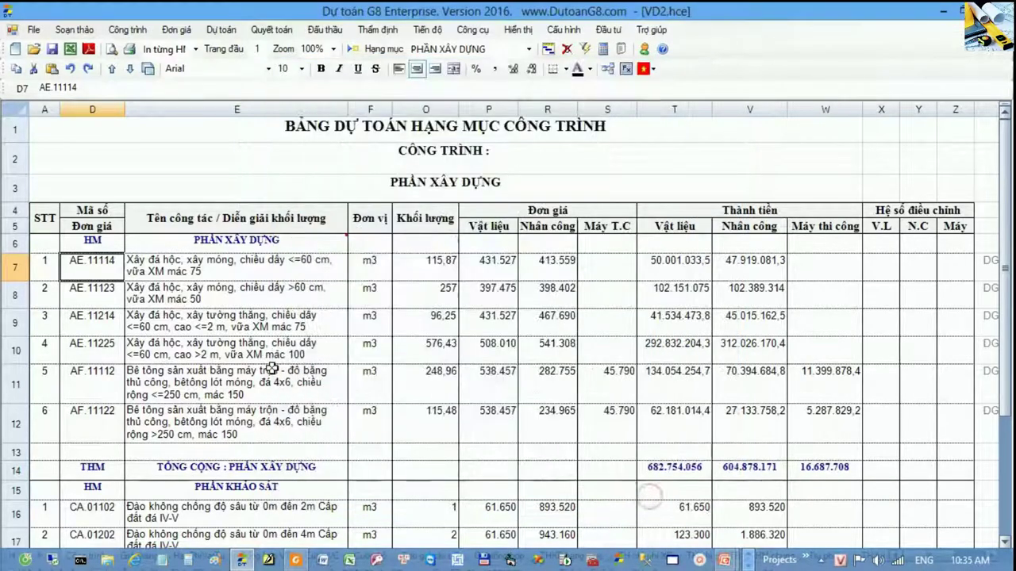
click(270, 368)
click(269, 311)
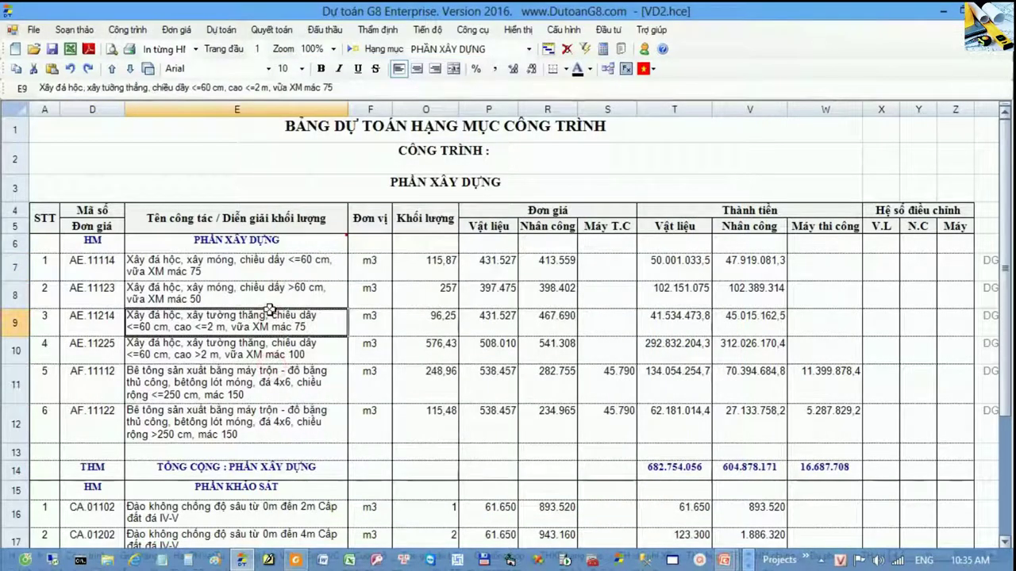
Step: Switch to Foxit Reader and read the temporary site housing cost (CNT) rates on page 35 of ThongTu 06_2016_TT-BXD.pdf
click(295, 561)
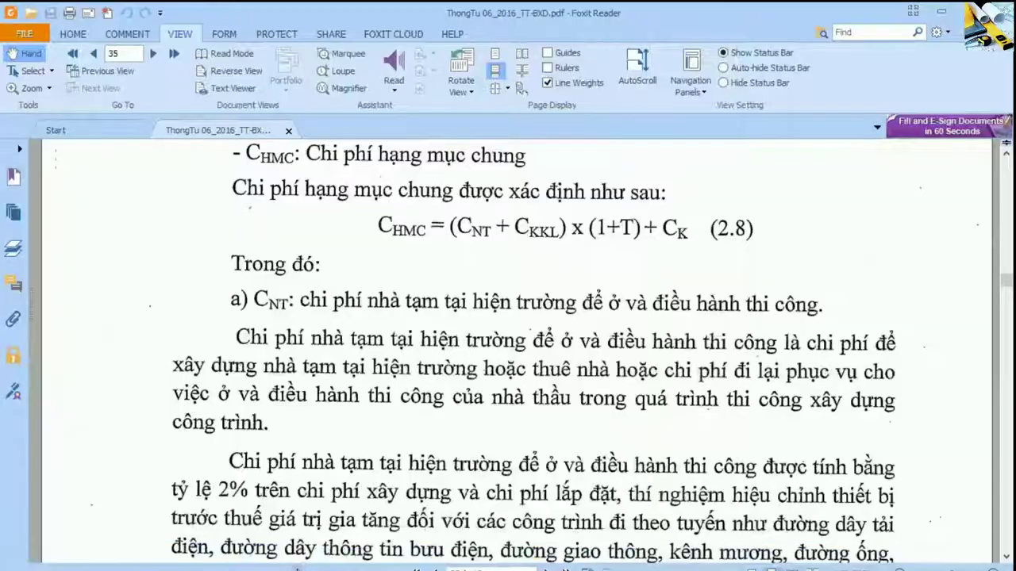
key(alt+Tab)
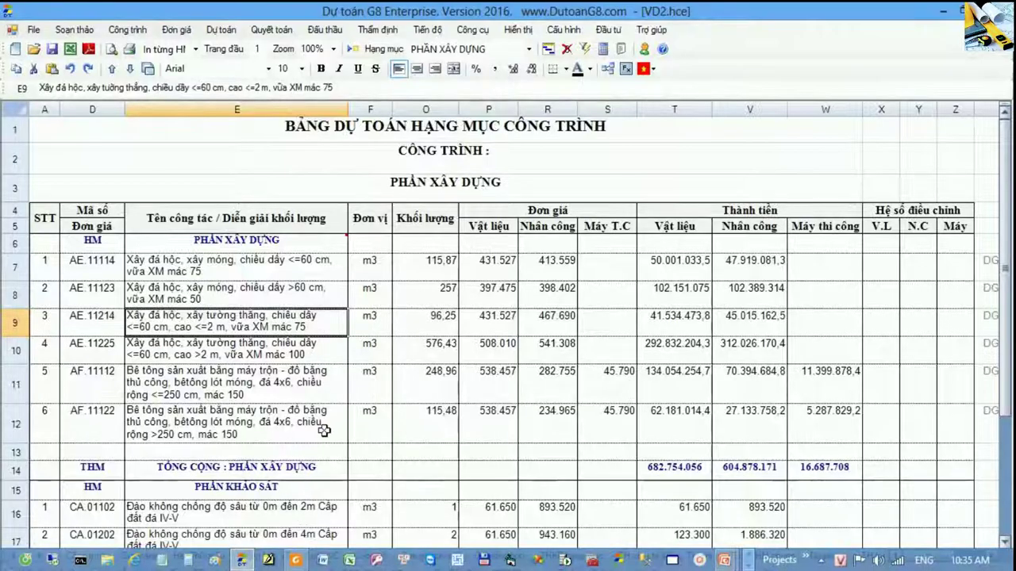
key(alt+Tab)
drag(350, 426, 341, 288)
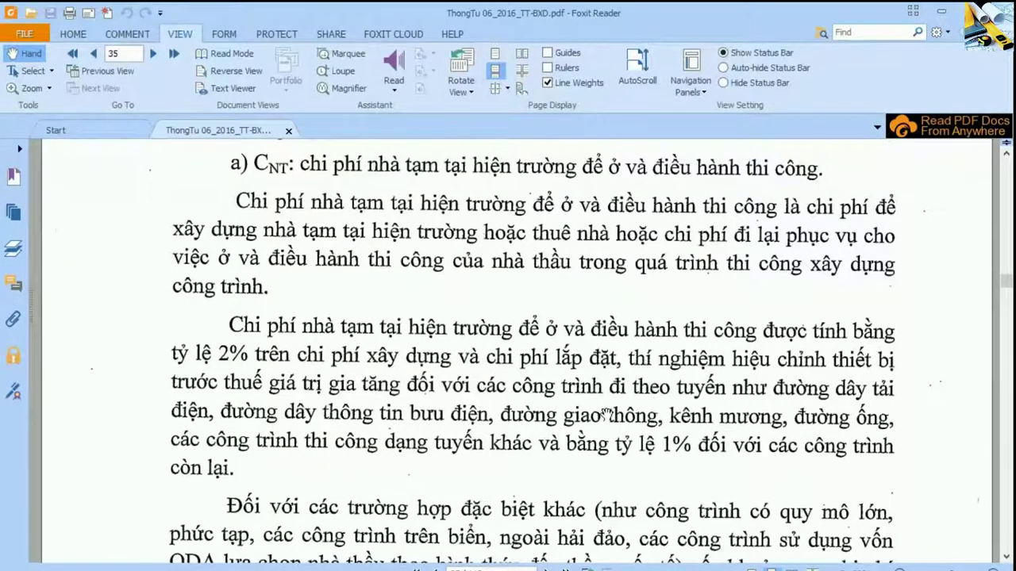
scroll(606, 413, down, 3)
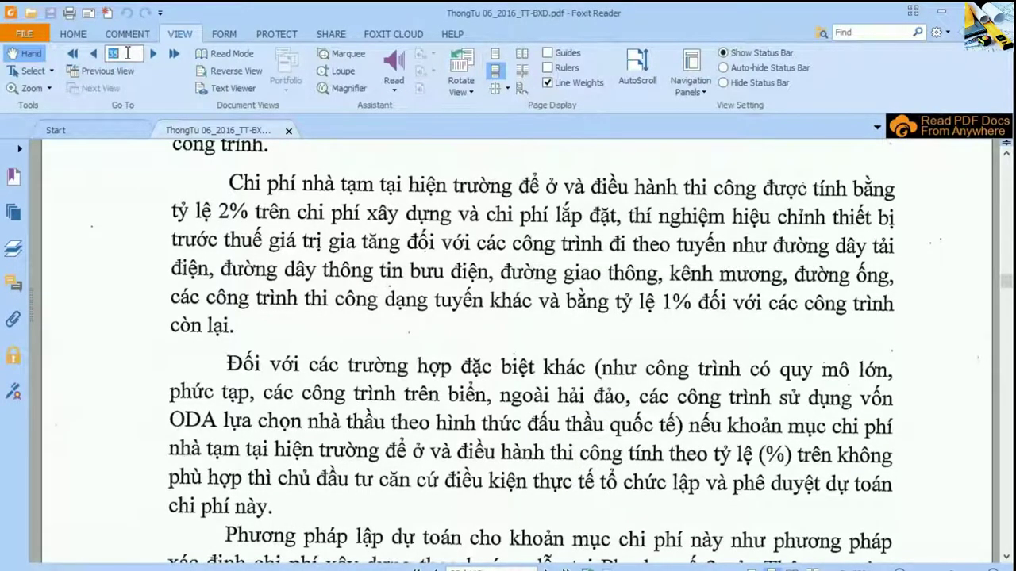
Step: Go to page 41 of the circular and read the percentage rate table by construction type
text(41)
key(Return)
scroll(447, 216, down, 2)
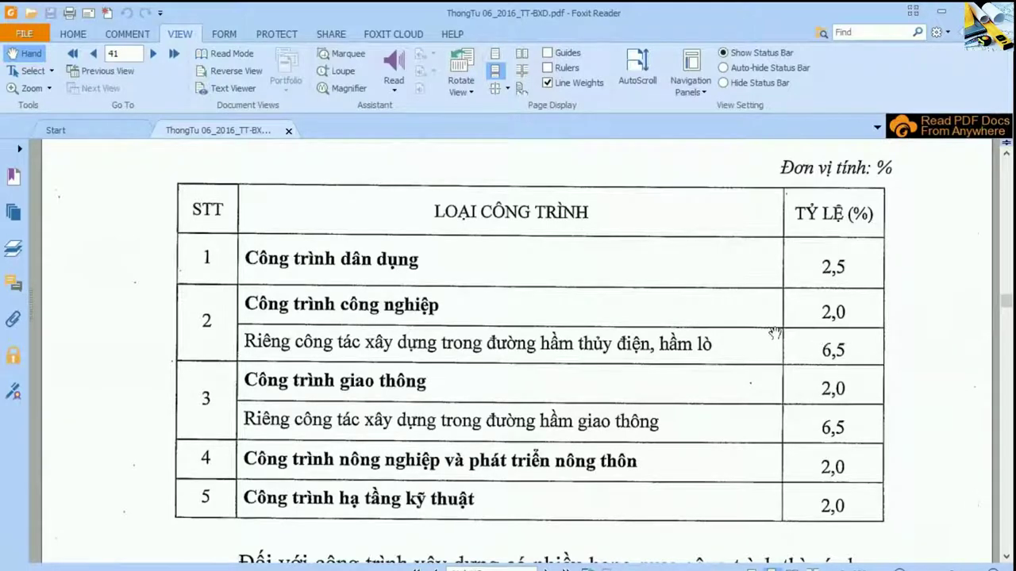
Step: Go to page 36 of the circular and read the passage on the remaining general item costs (CK)
click(127, 55)
text(36)
key(Return)
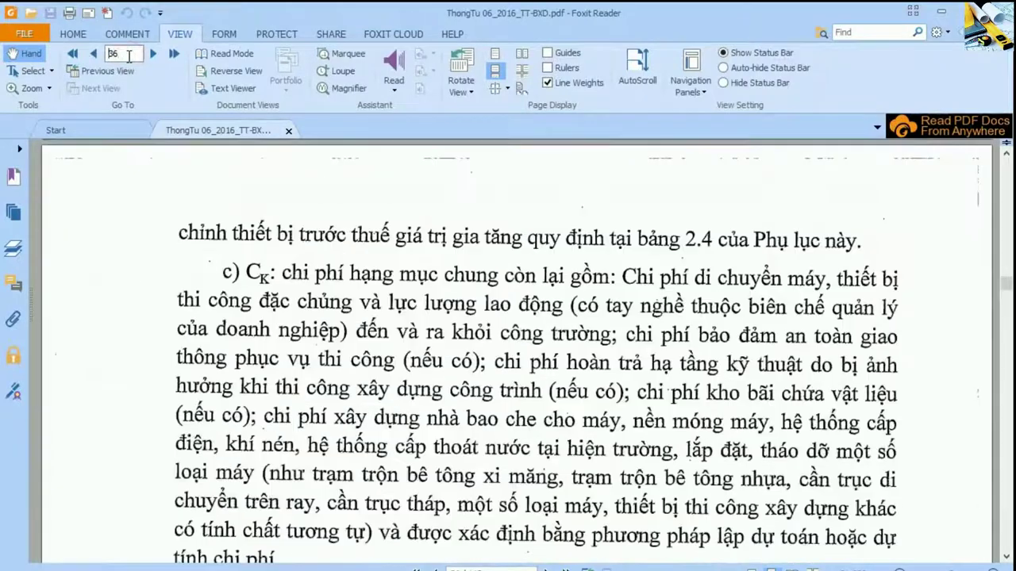
scroll(450, 348, down, 1)
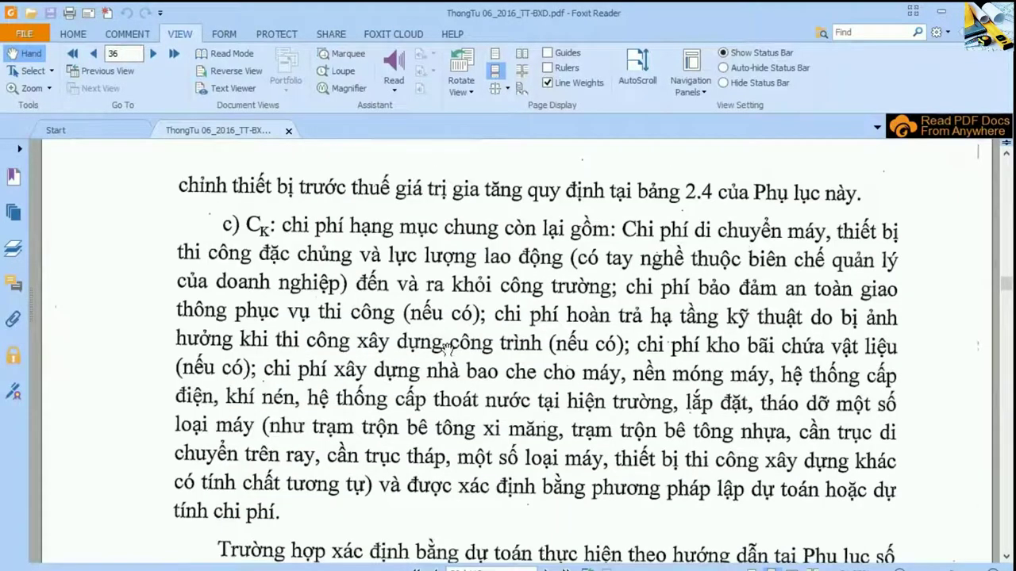
Step: Switch back to Dự toán G8 and review the stone masonry and concrete work items under PHẦN XÂY DỰNG
key(alt+Tab)
drag(213, 262, 272, 343)
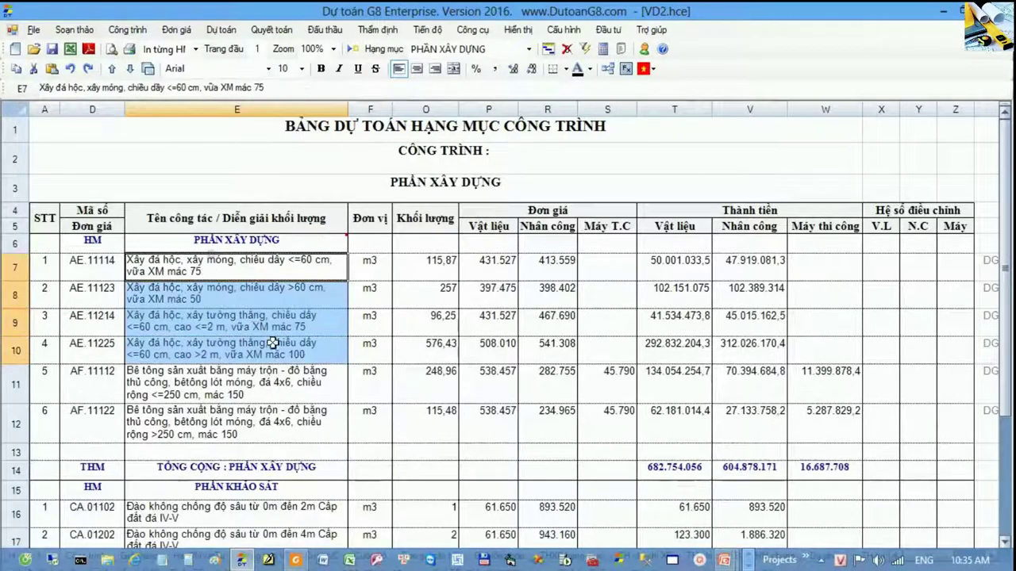
click(211, 254)
click(259, 329)
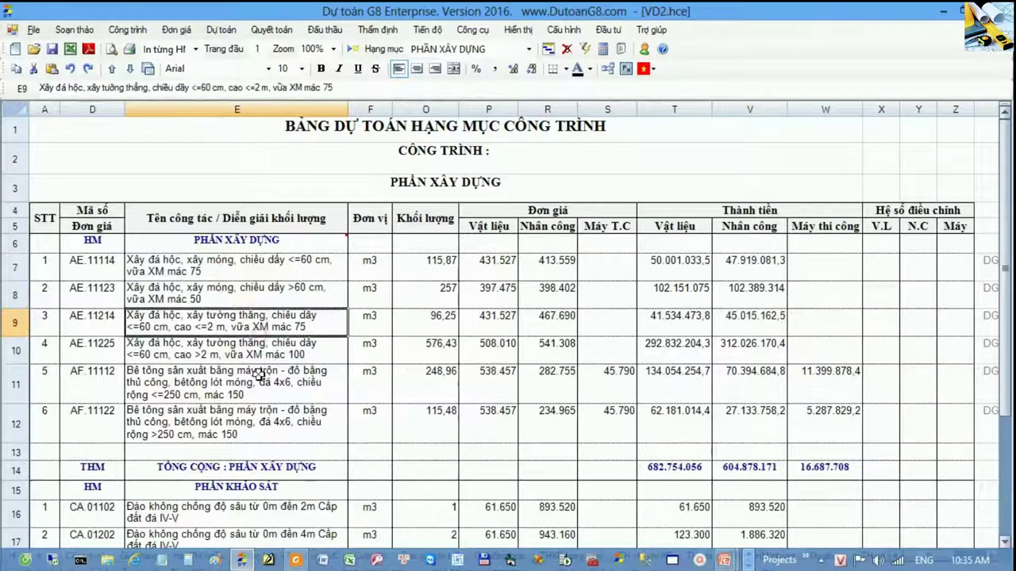
click(259, 374)
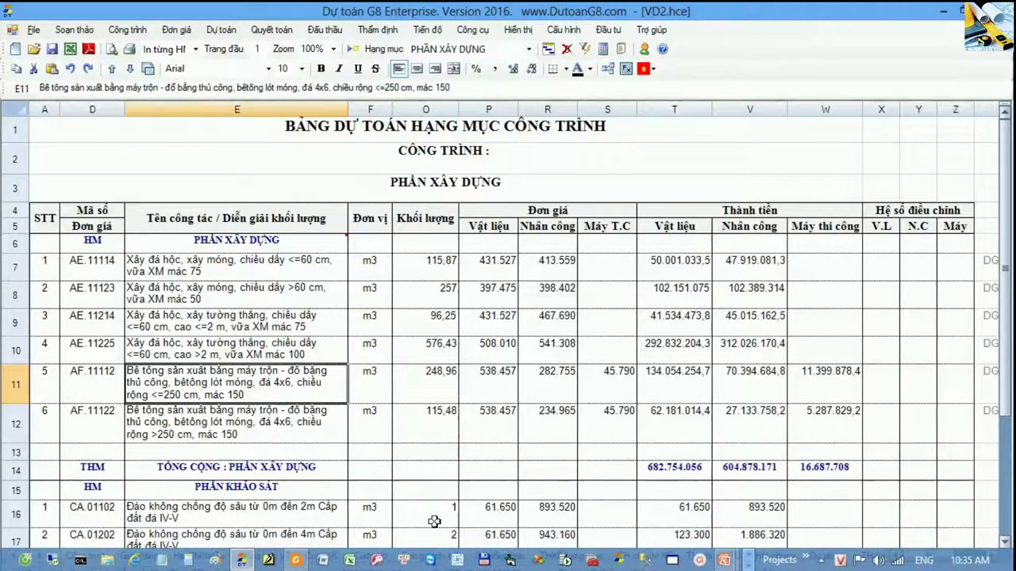
click(324, 321)
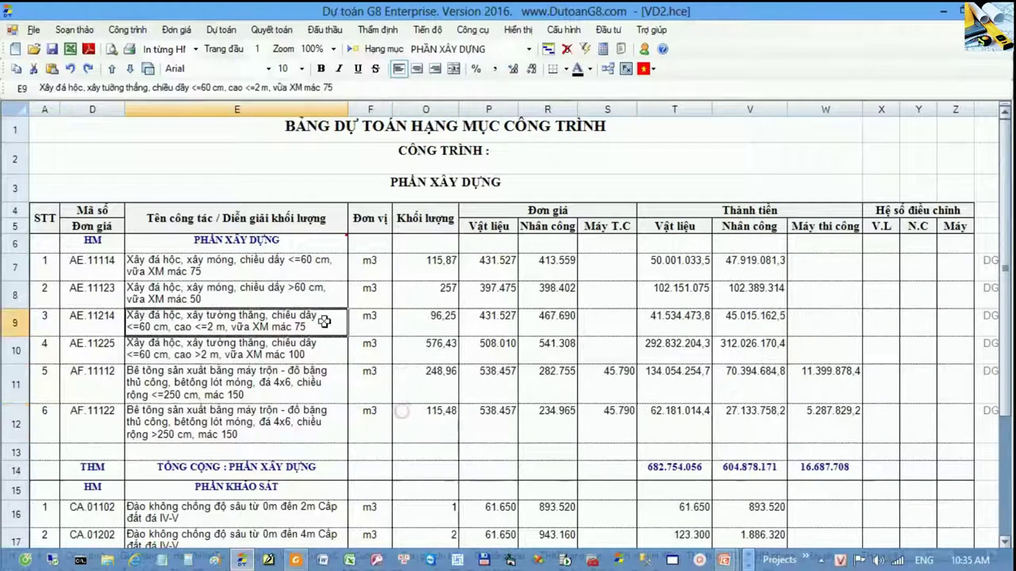
Step: Open the HM chung sheet and view the summary of general item costs
key(ctrl+Home)
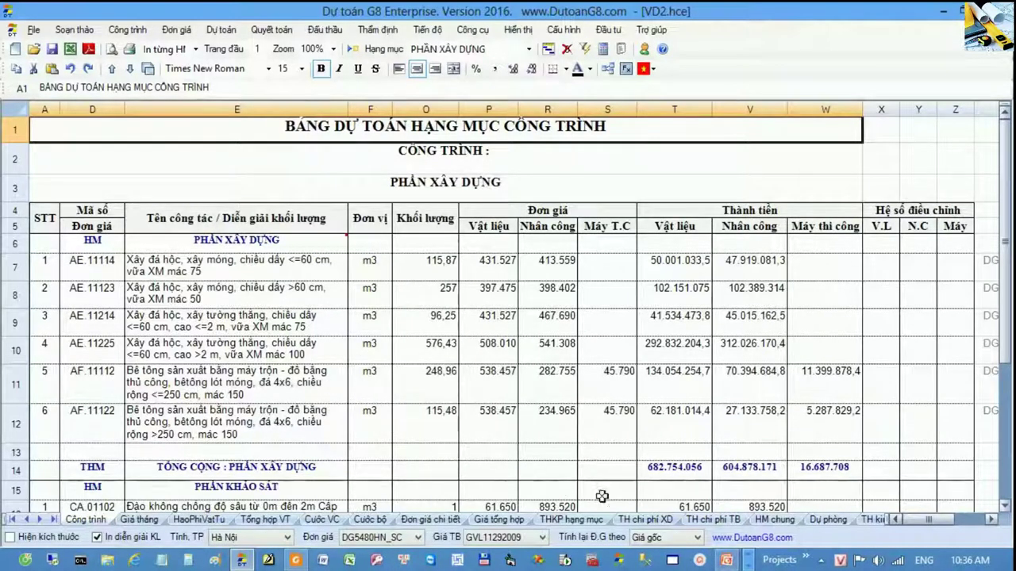
click(775, 520)
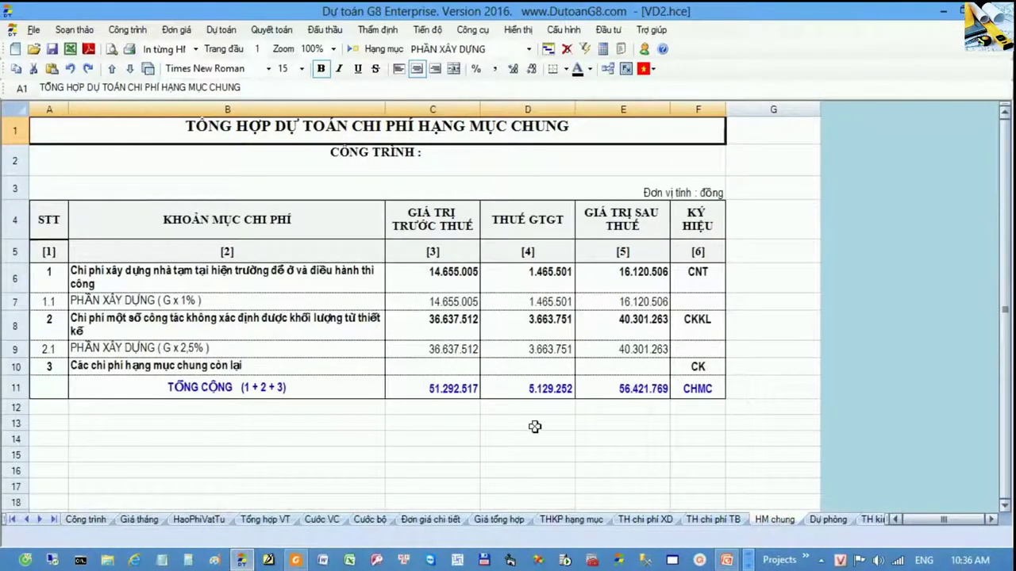
click(535, 427)
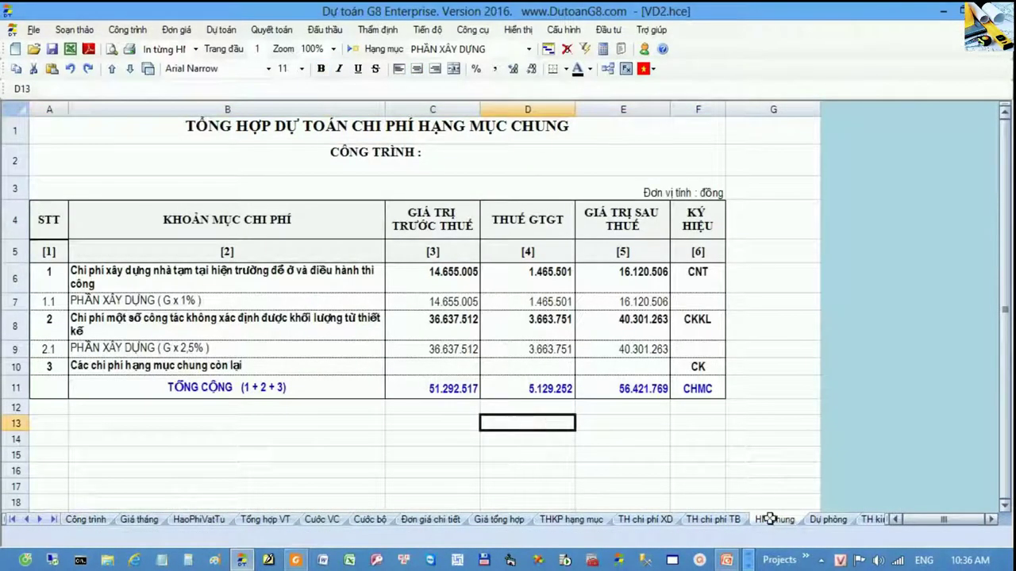
Step: Open the THKP hạng mục sheet and examine its title and the material, labour and machine direct cost rows
click(594, 519)
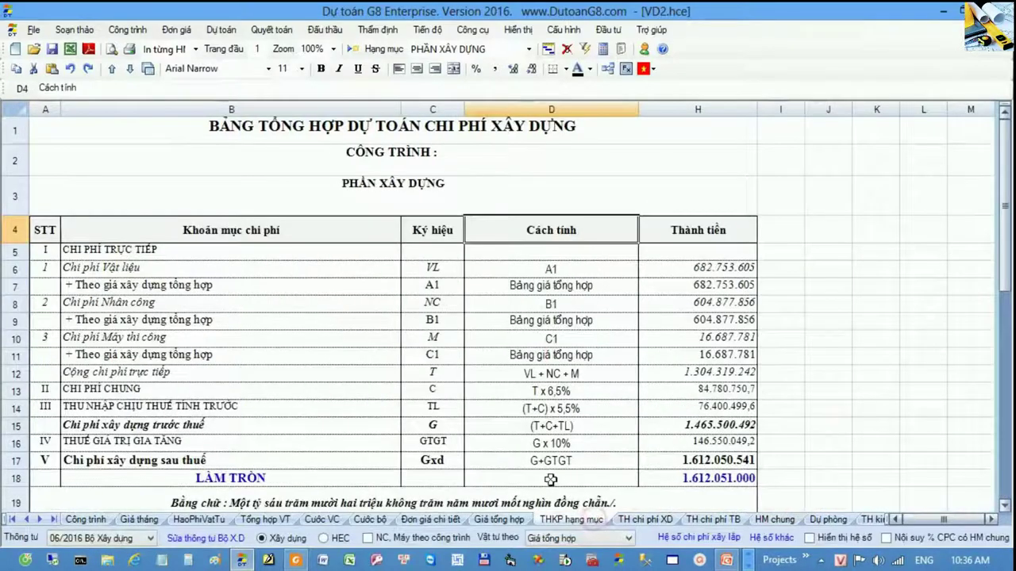
click(401, 212)
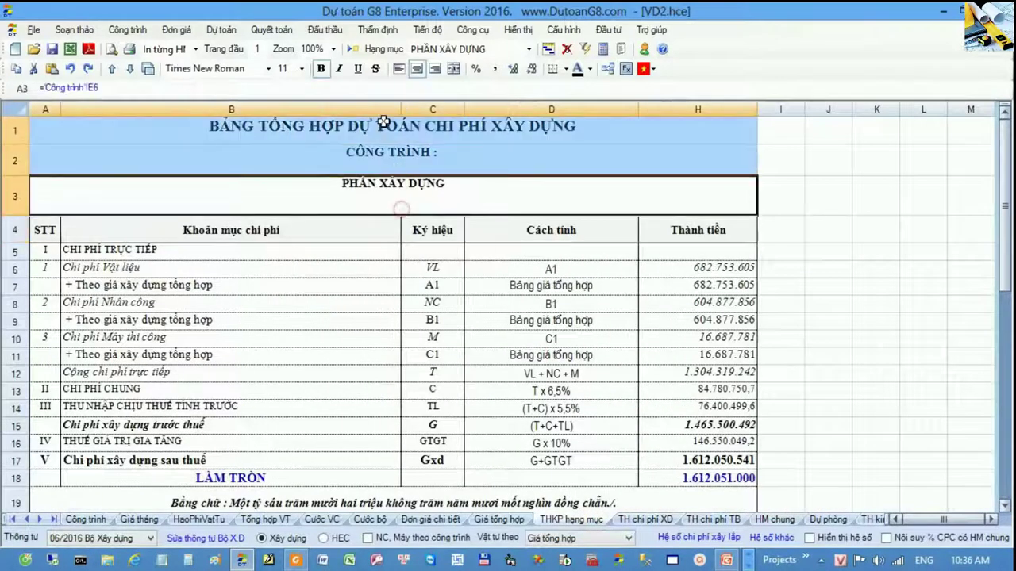
click(399, 231)
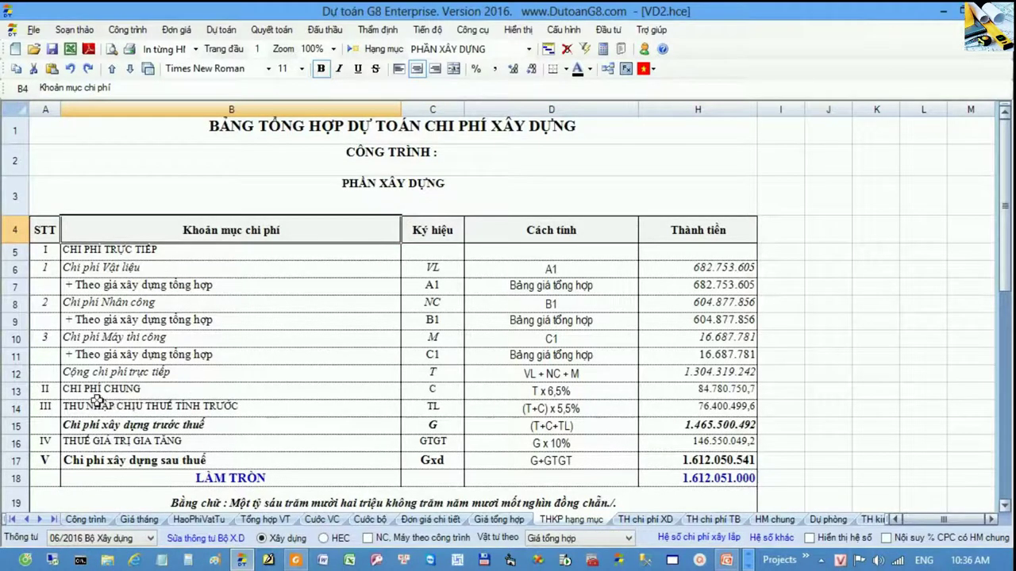
click(13, 252)
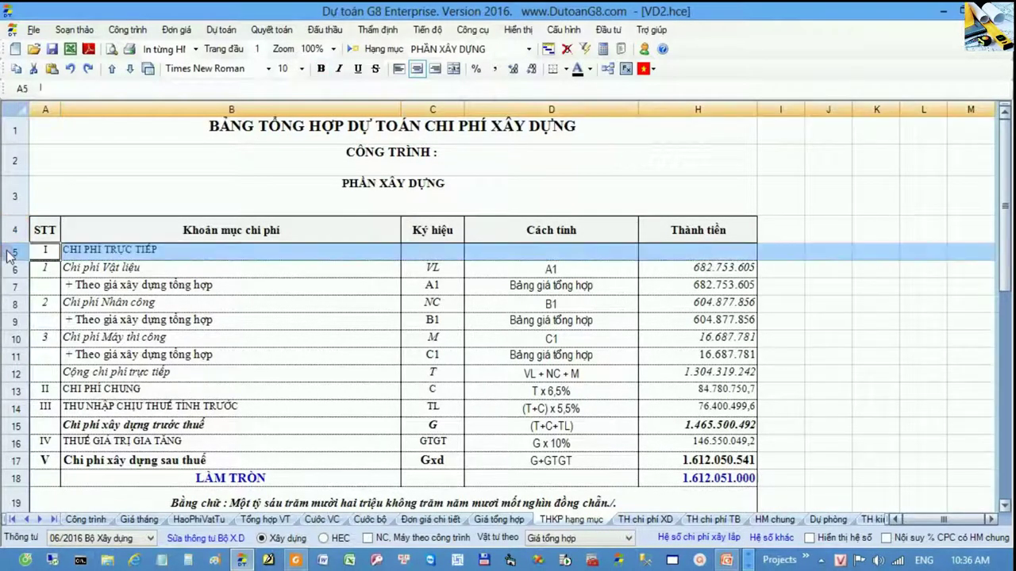
click(14, 270)
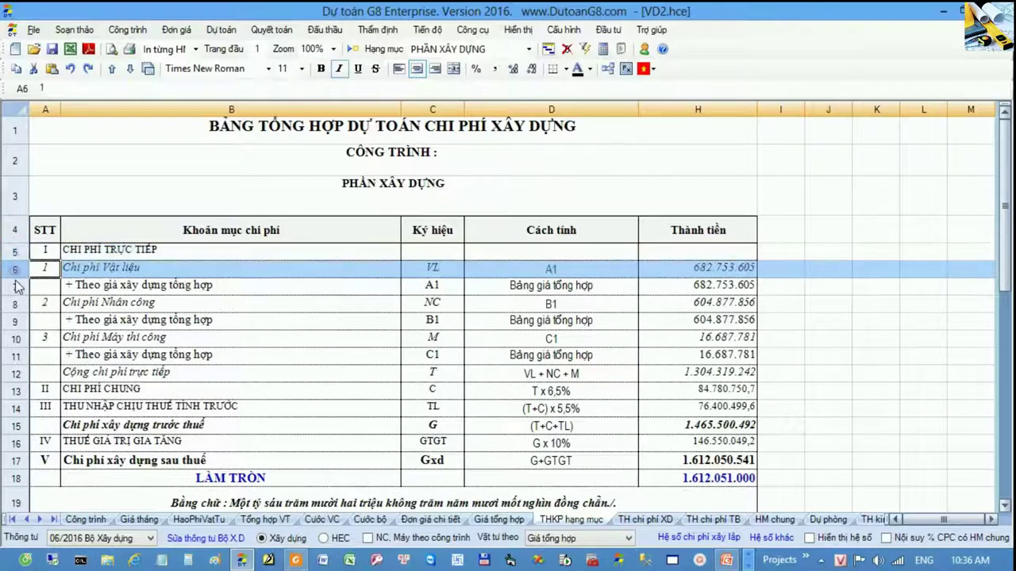
click(14, 304)
click(16, 339)
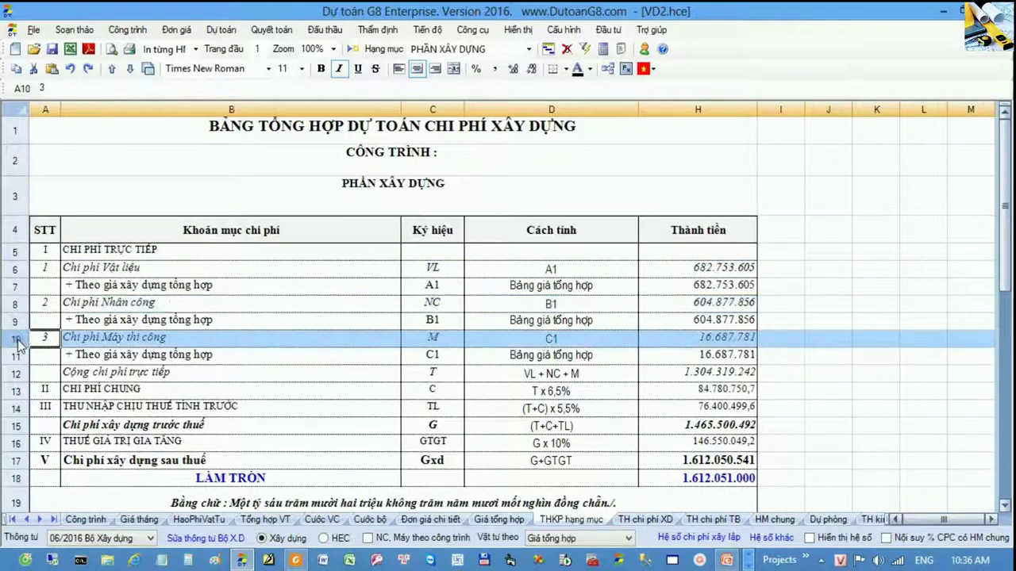
Step: Examine the direct cost total, VAT and after-tax construction cost rows, and look over the whole construction cost summary
drag(17, 359, 24, 386)
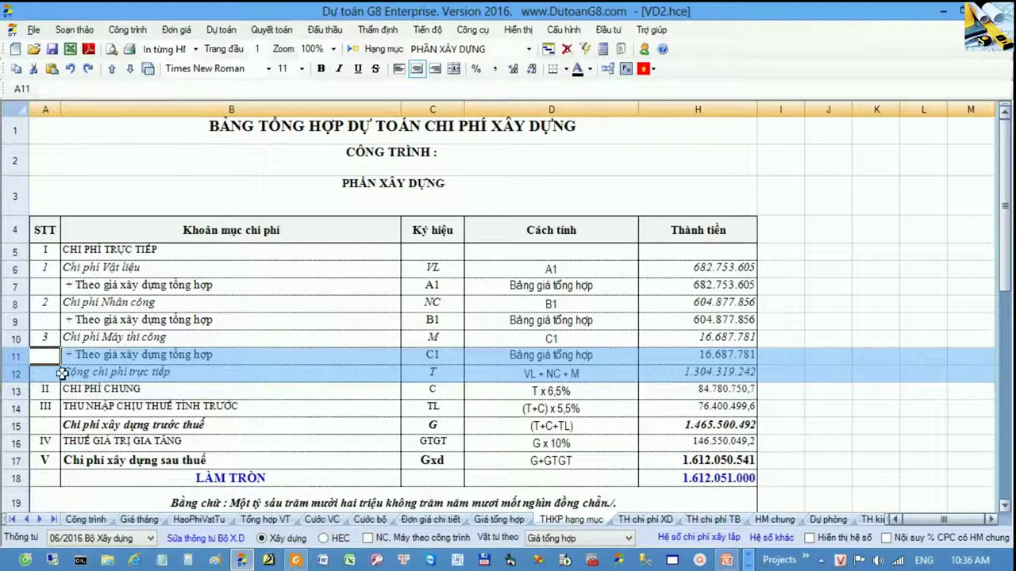
drag(16, 443, 21, 462)
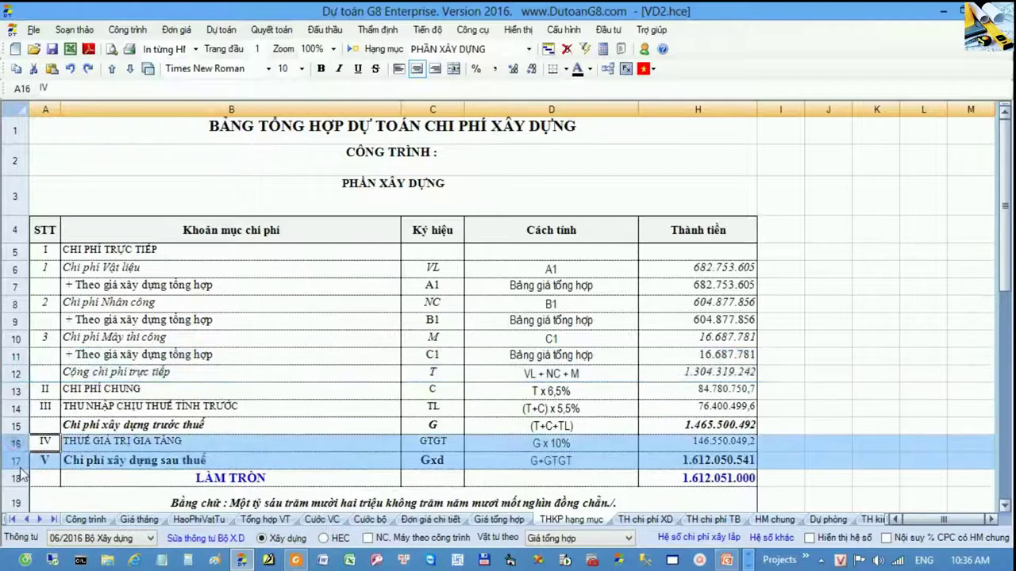
click(147, 357)
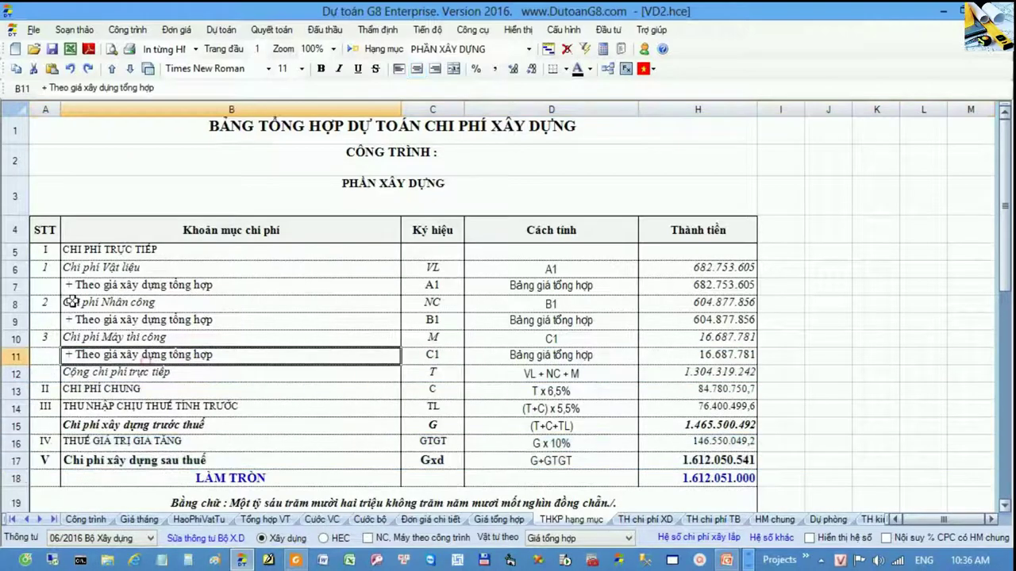
click(24, 258)
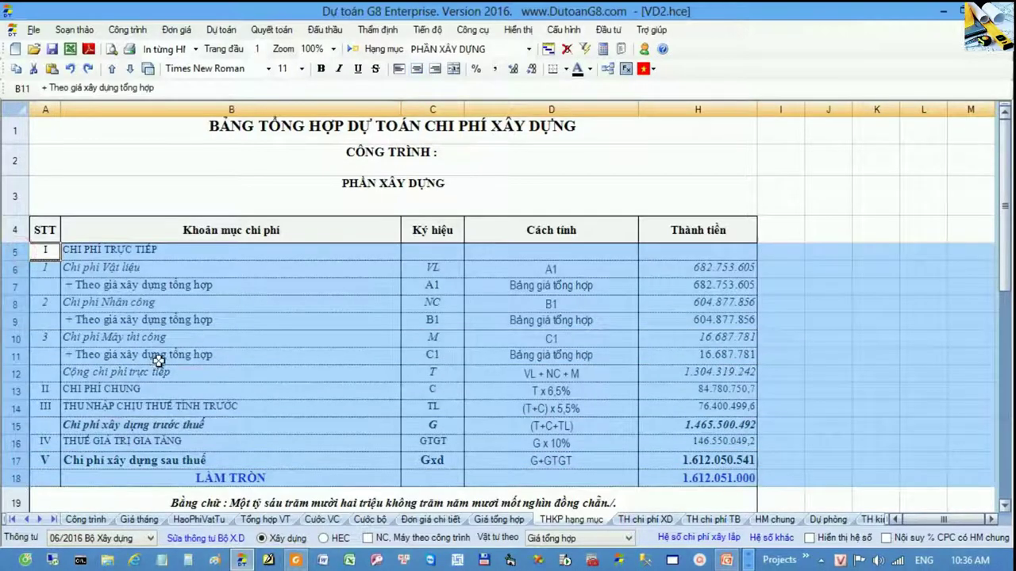
click(46, 143)
click(53, 131)
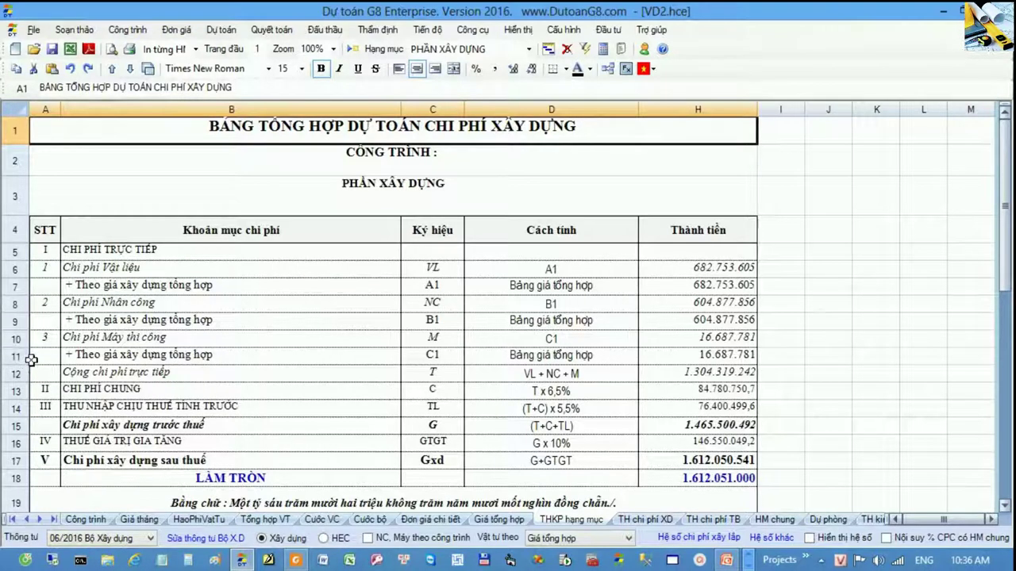
Step: Return to the HM chung sheet and examine the CNT, CKKL and CK cost rows and the G x 1% line
click(777, 521)
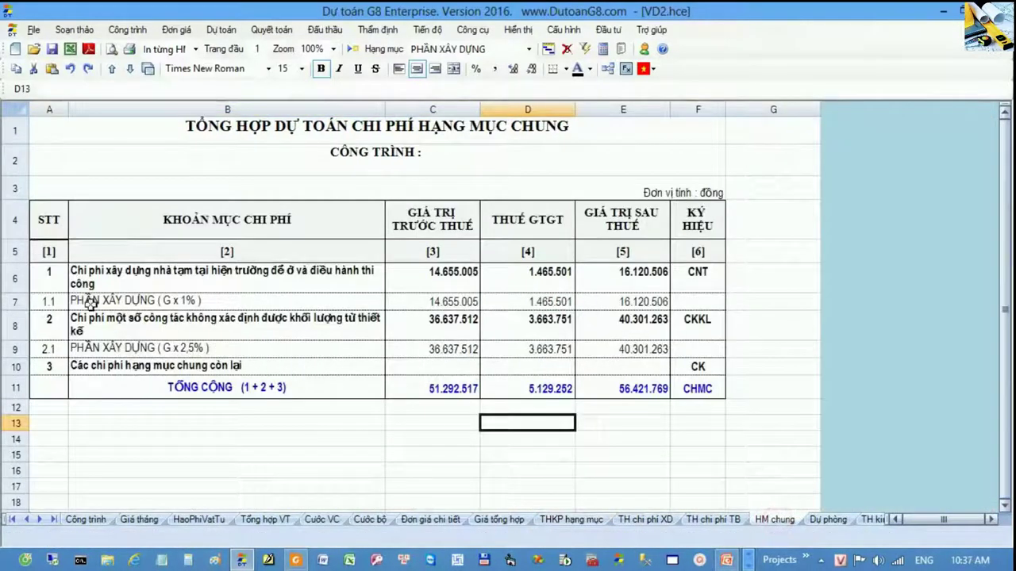
drag(294, 169, 288, 124)
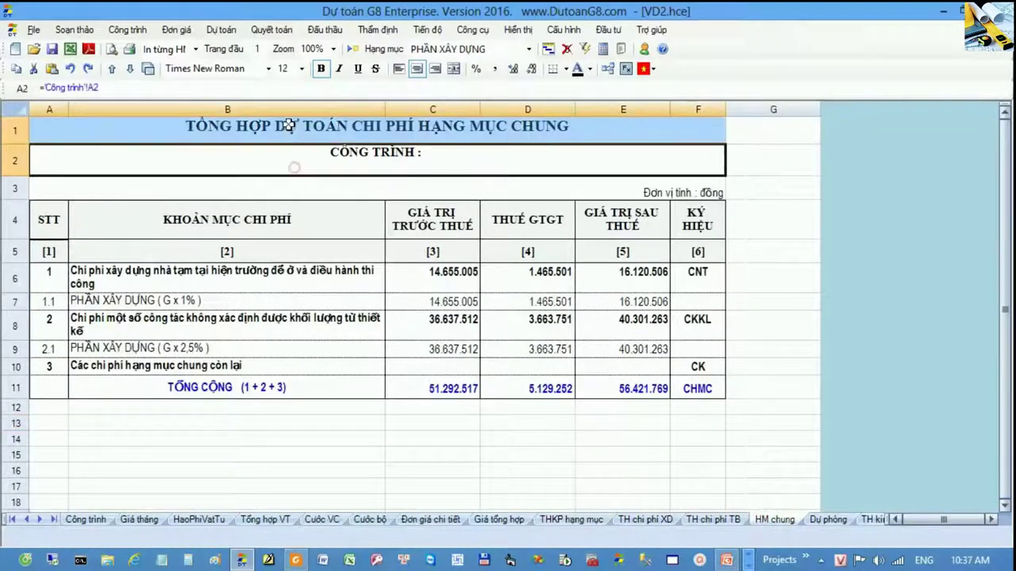
click(21, 286)
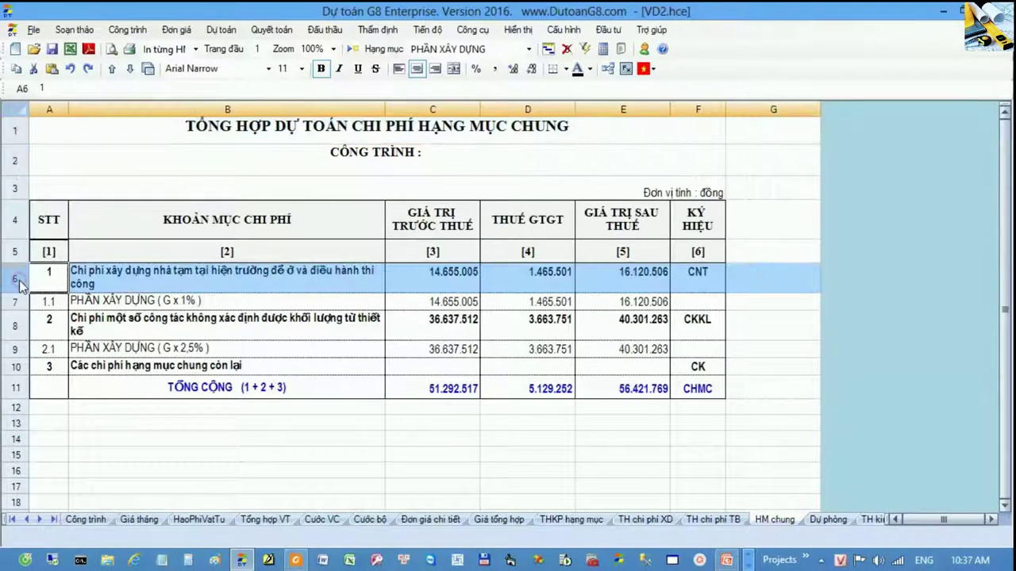
click(16, 327)
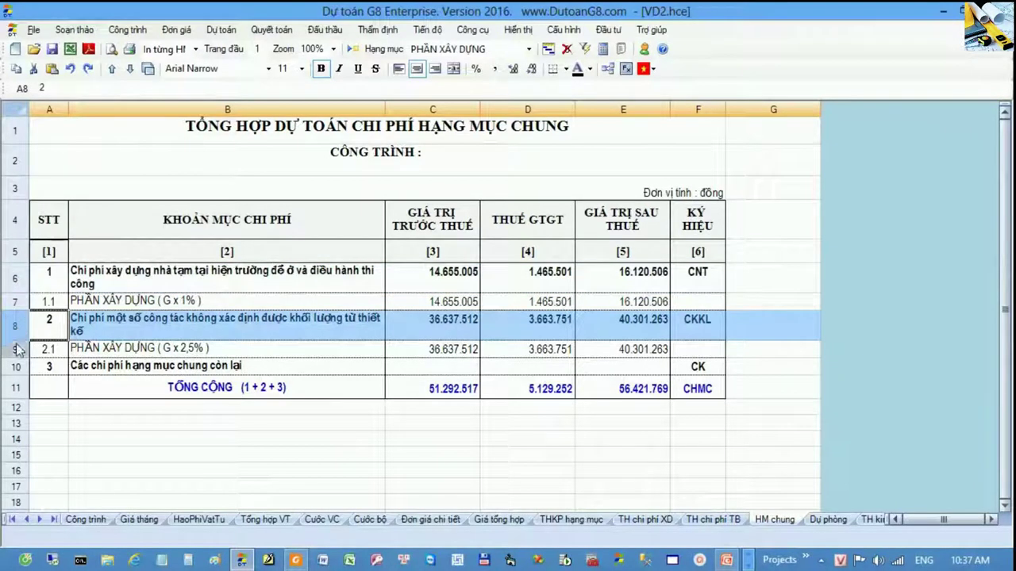
click(17, 368)
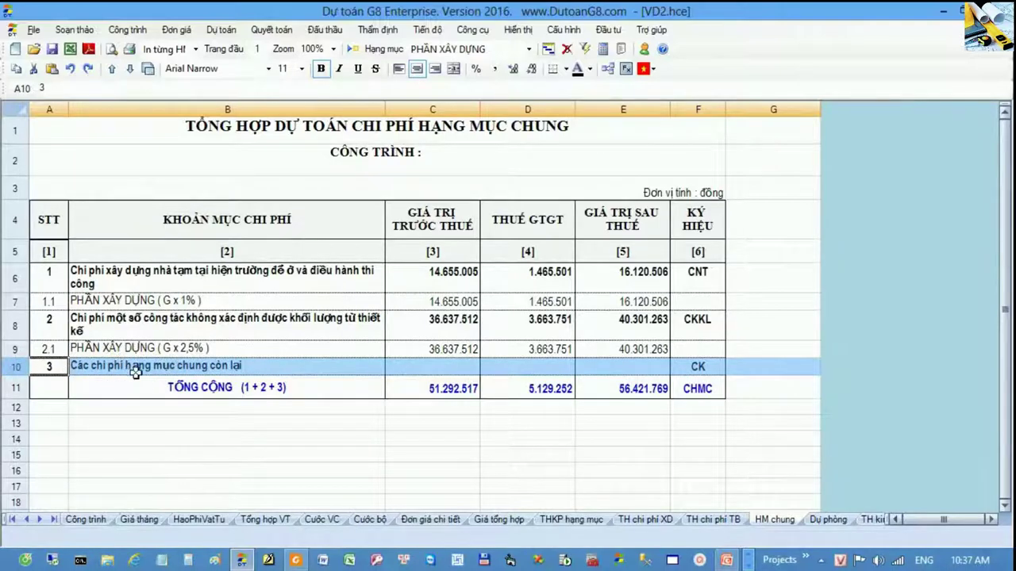
click(24, 305)
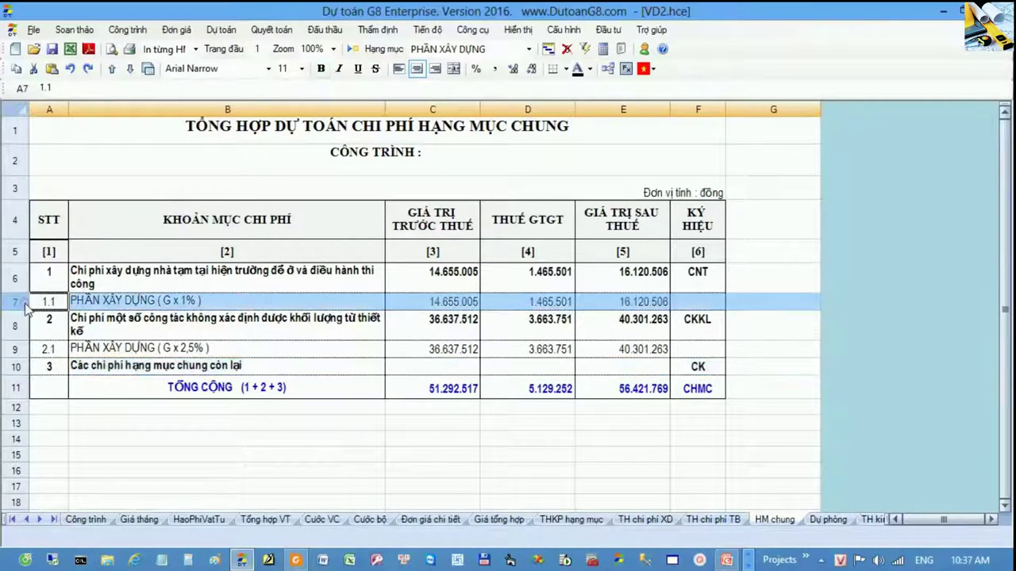
Step: Open the He so coefficient settings and move the dialog aside to compare its rates with the general cost table
click(128, 30)
click(169, 139)
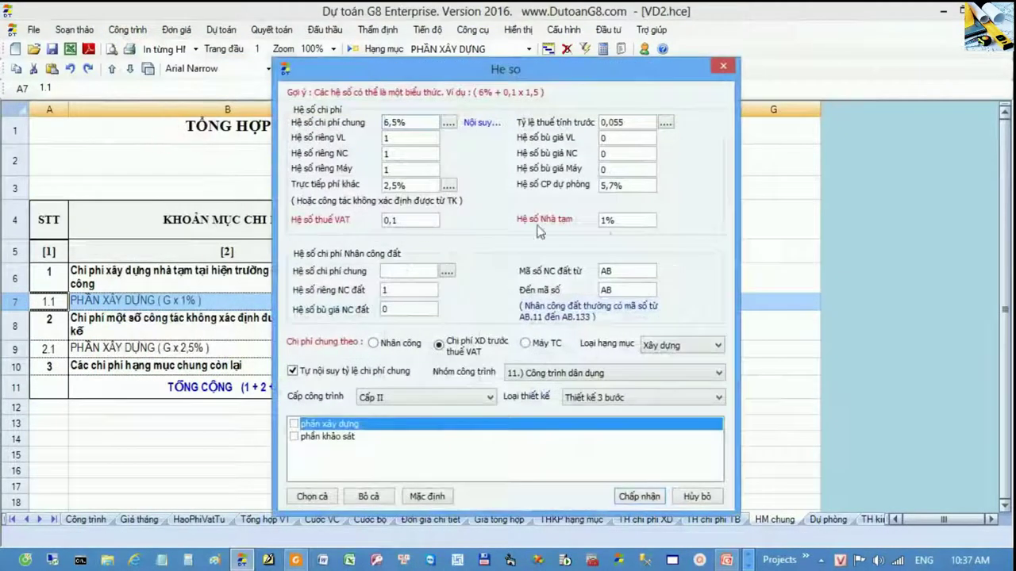
drag(651, 74, 903, 42)
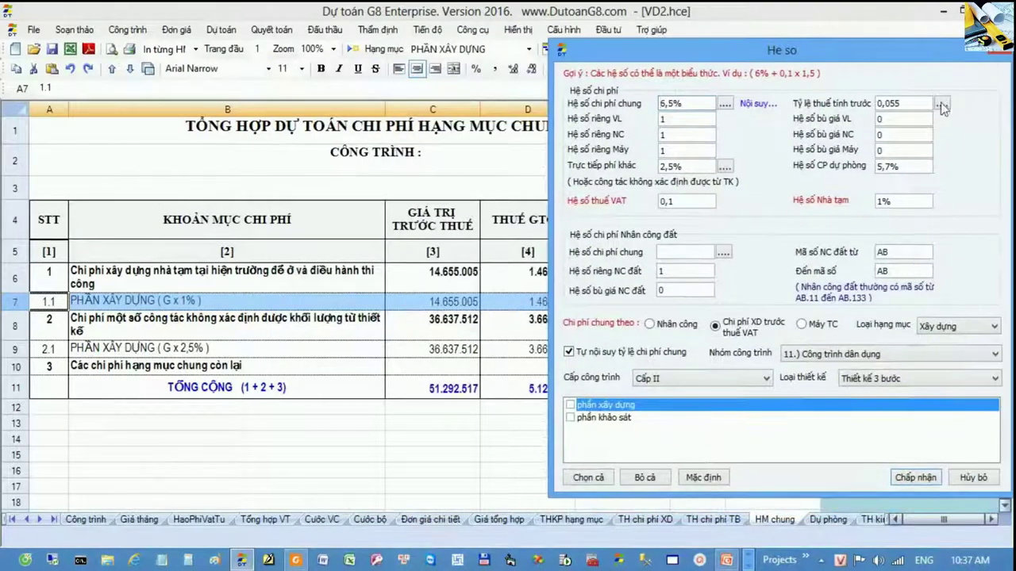
Step: Examine the temporary housing and other direct cost coefficients, close the settings, and compare them with the G x 2,5% and temporary housing rows
double_click(884, 201)
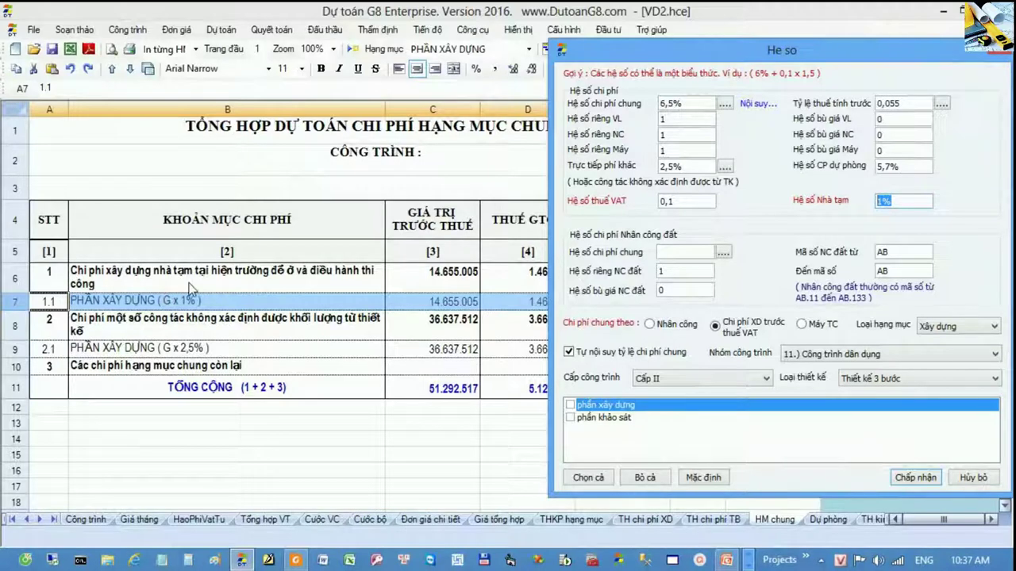
double_click(689, 168)
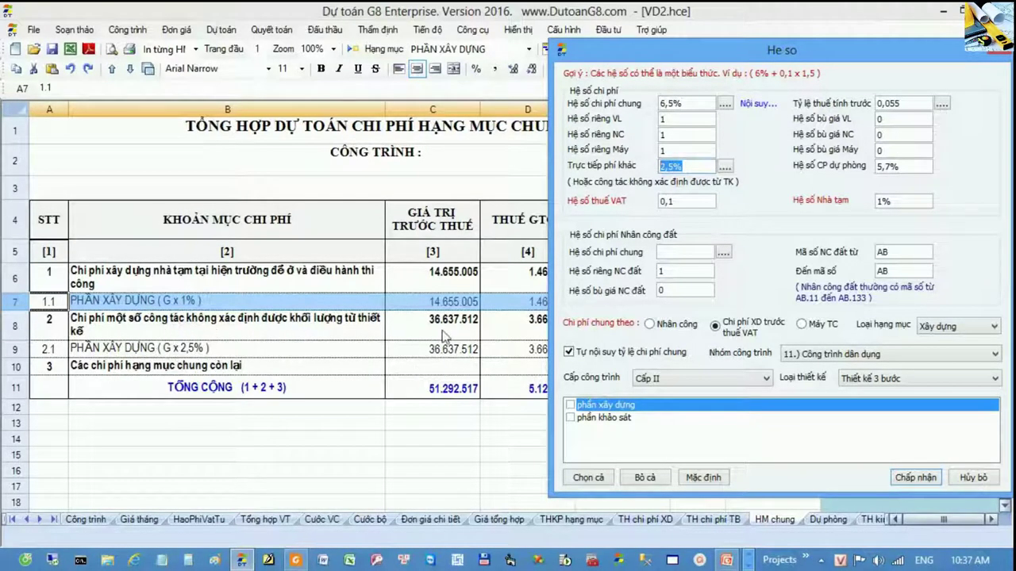
click(923, 479)
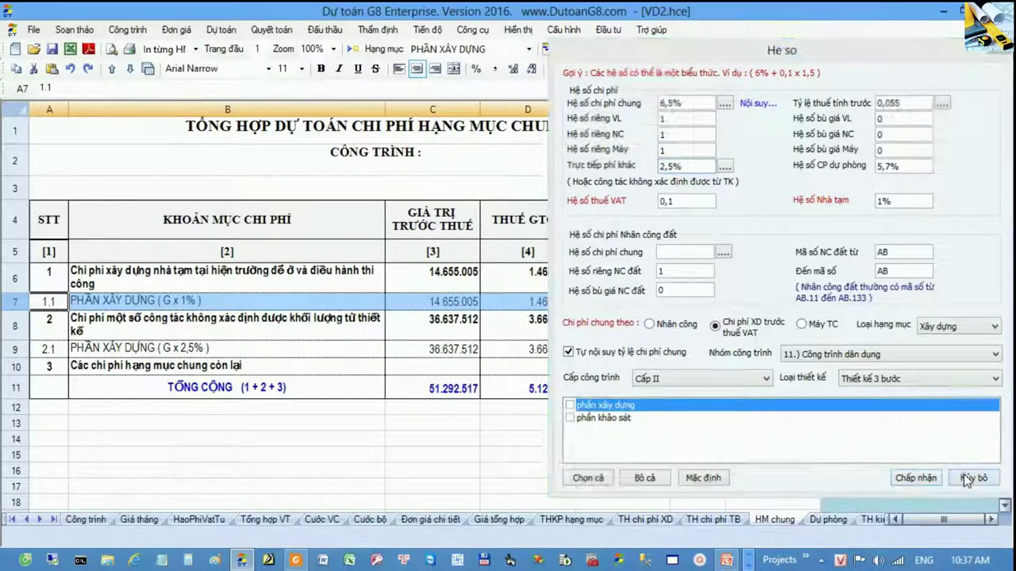
click(216, 350)
click(22, 351)
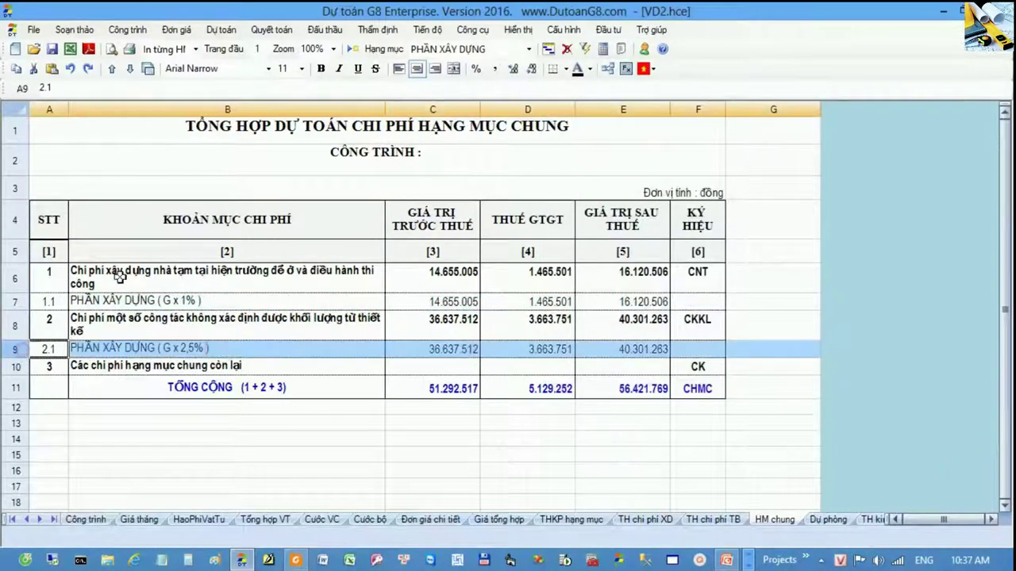
click(117, 274)
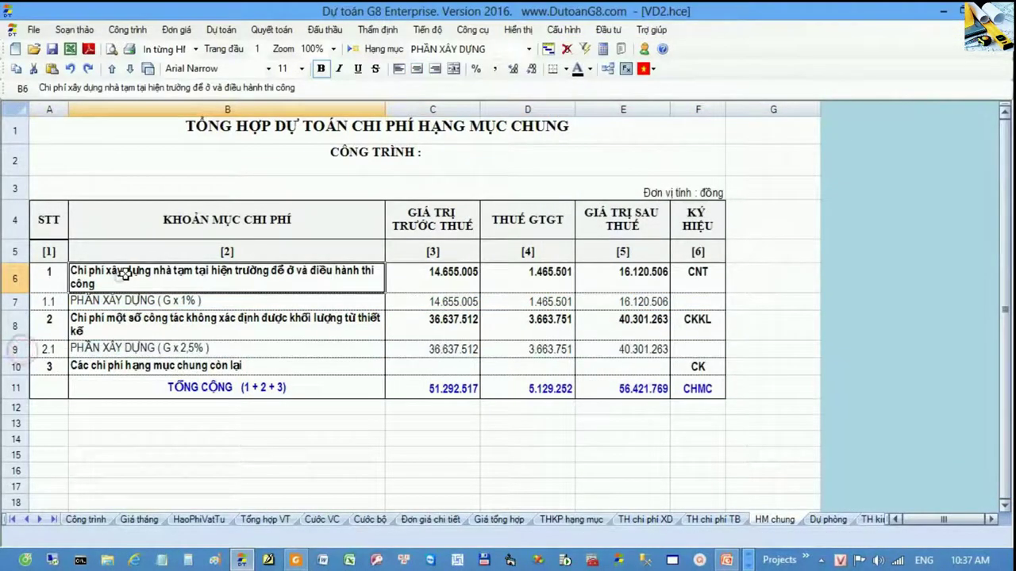
Step: Open the Chiết tính sheet and look over the cost breakdown of the first item, AE.11114
click(41, 519)
click(40, 519)
click(40, 519)
click(41, 519)
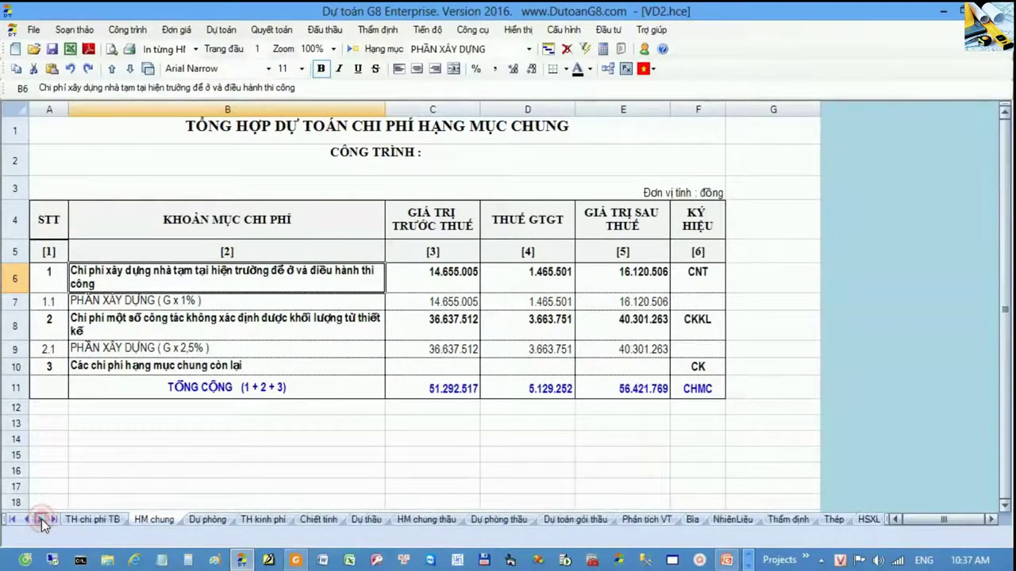
click(316, 519)
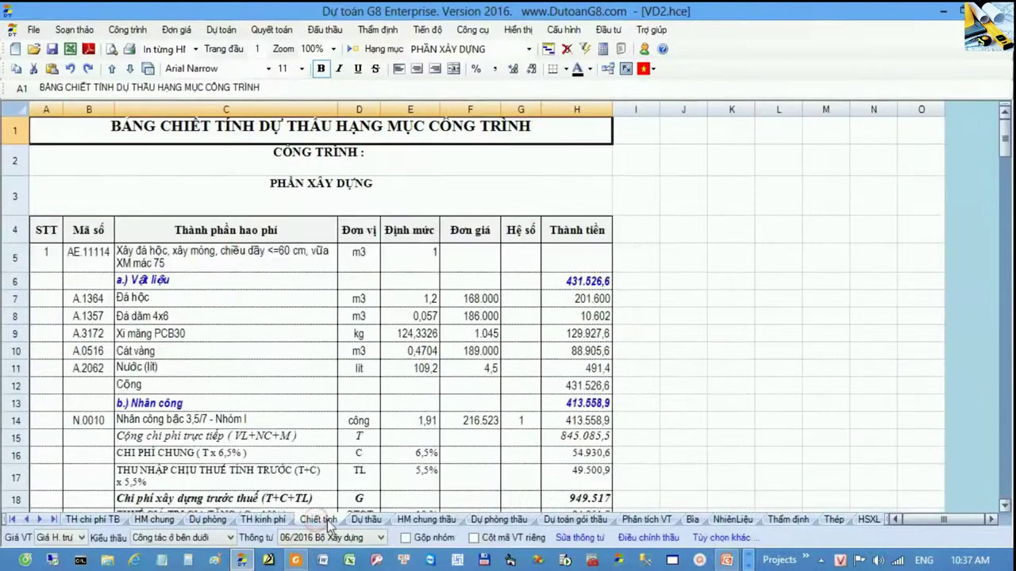
click(361, 520)
click(336, 519)
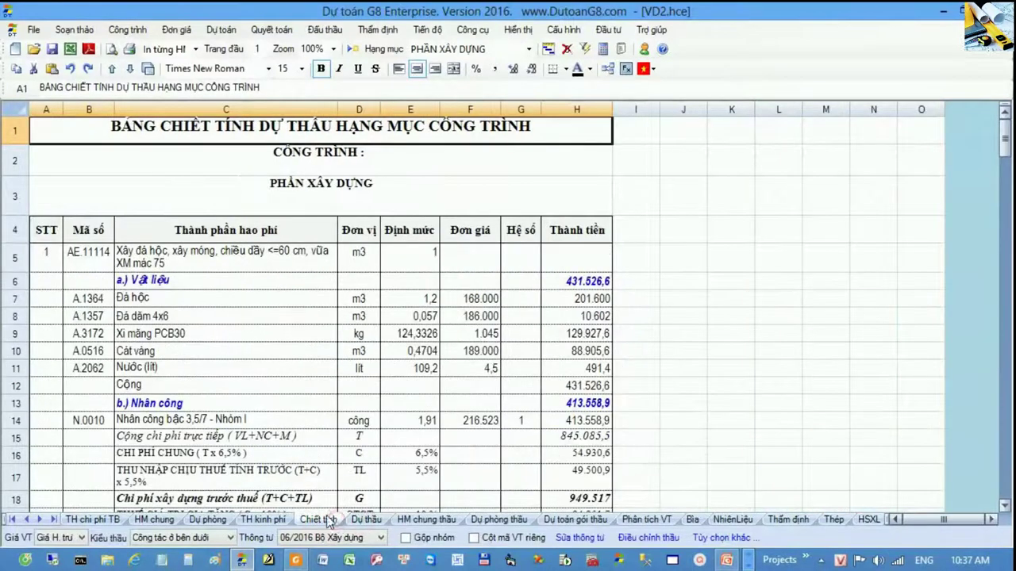
click(262, 431)
scroll(263, 433, down, 1)
scroll(263, 432, down, 2)
scroll(264, 433, up, 2)
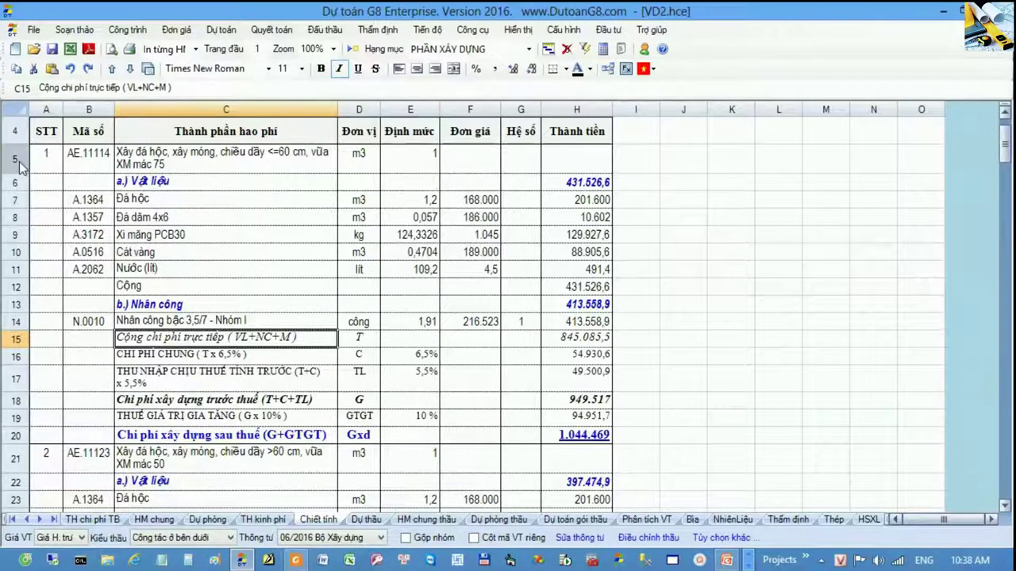
Step: Examine item AE.11114's labour, overhead, pre-tax income, VAT and after-tax cost rows, and the bid breakdown table's title
drag(21, 161, 39, 431)
click(39, 430)
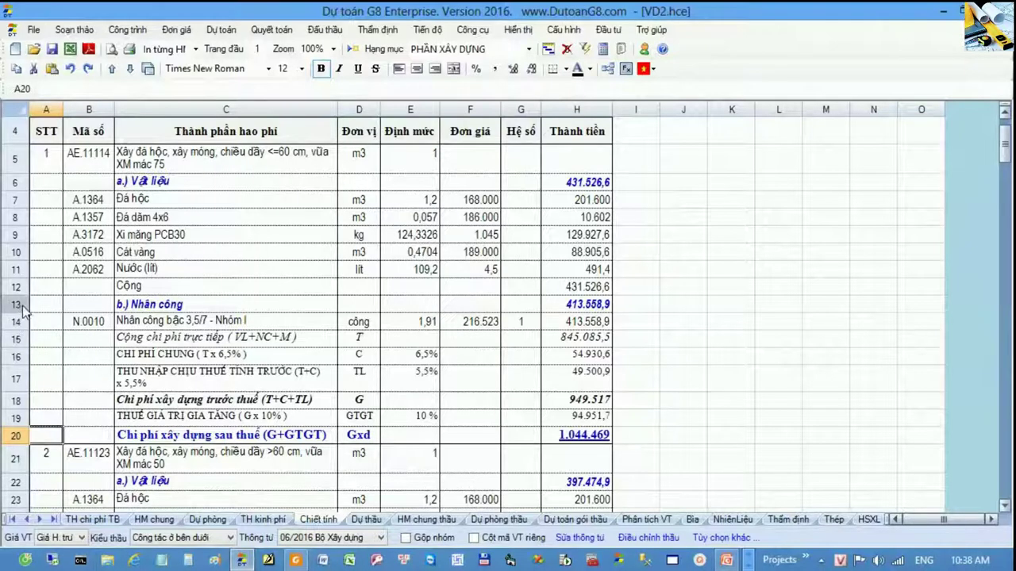
drag(22, 305, 24, 370)
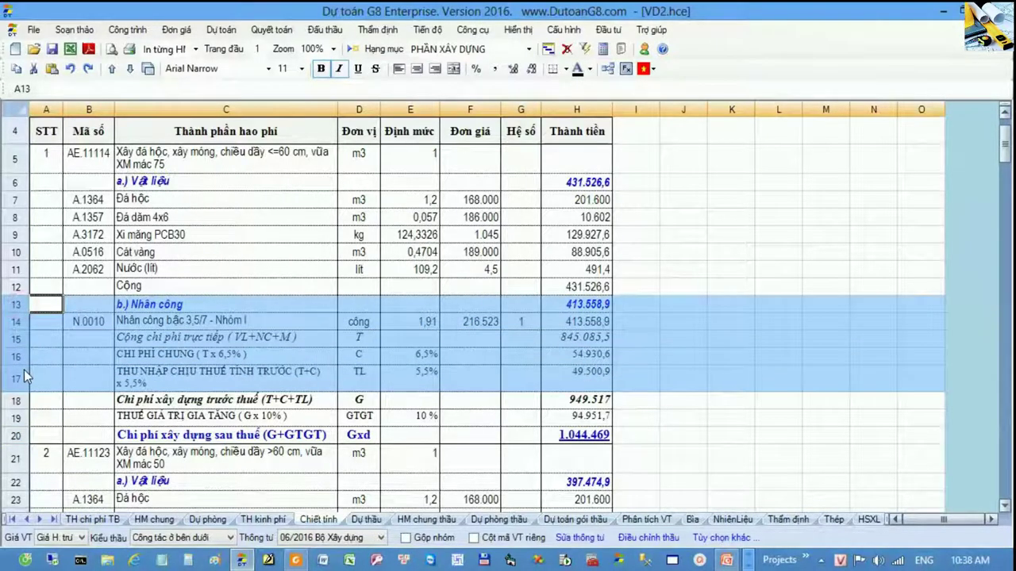
click(97, 418)
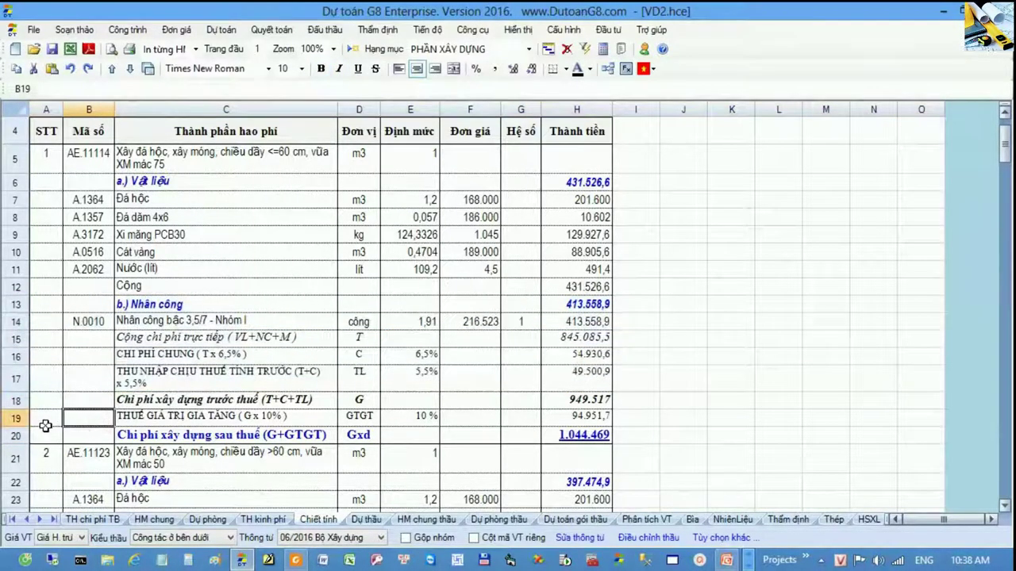
drag(17, 399, 22, 435)
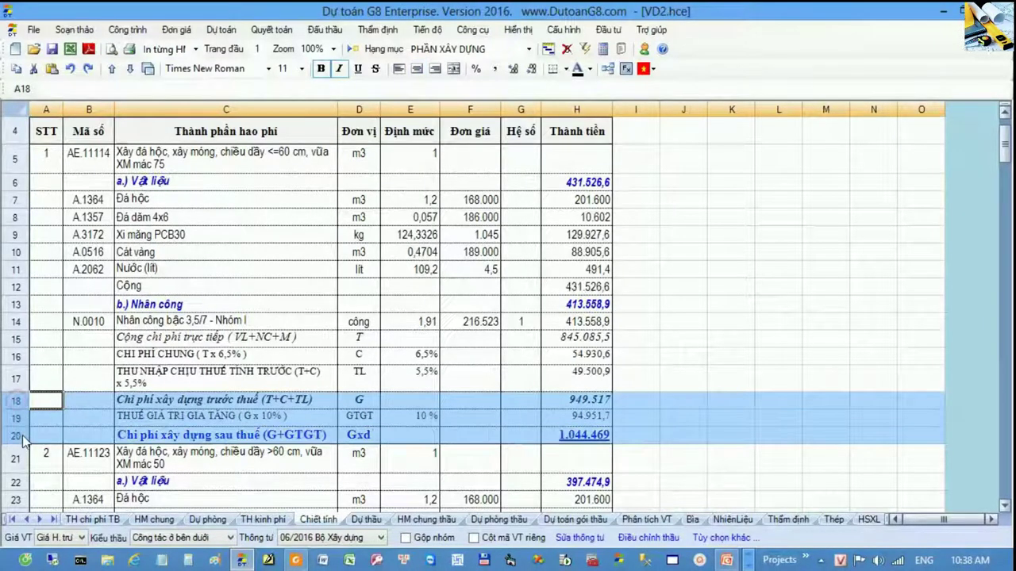
click(151, 338)
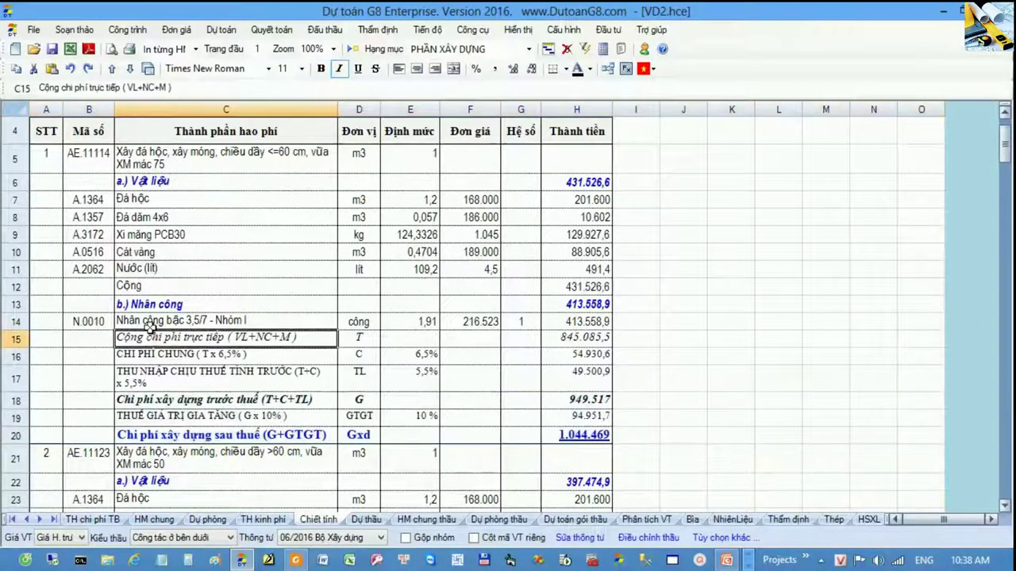
scroll(154, 336, up, 2)
click(184, 129)
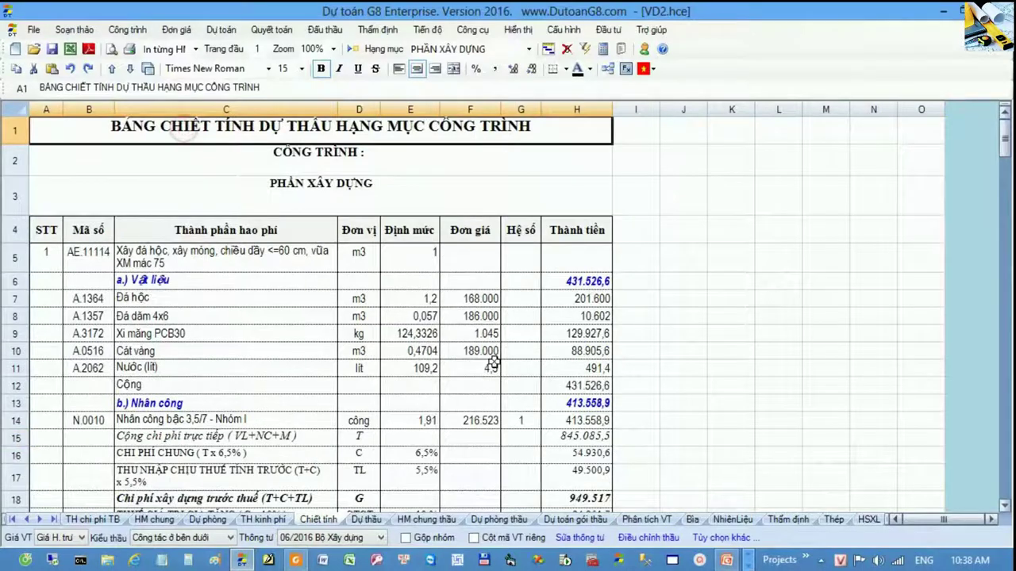
Step: Open the Dự toán gói thầu sheet and examine the general item cost rows, including CNT, CKKL and their G x 1% and G x 2,5% lines
click(566, 521)
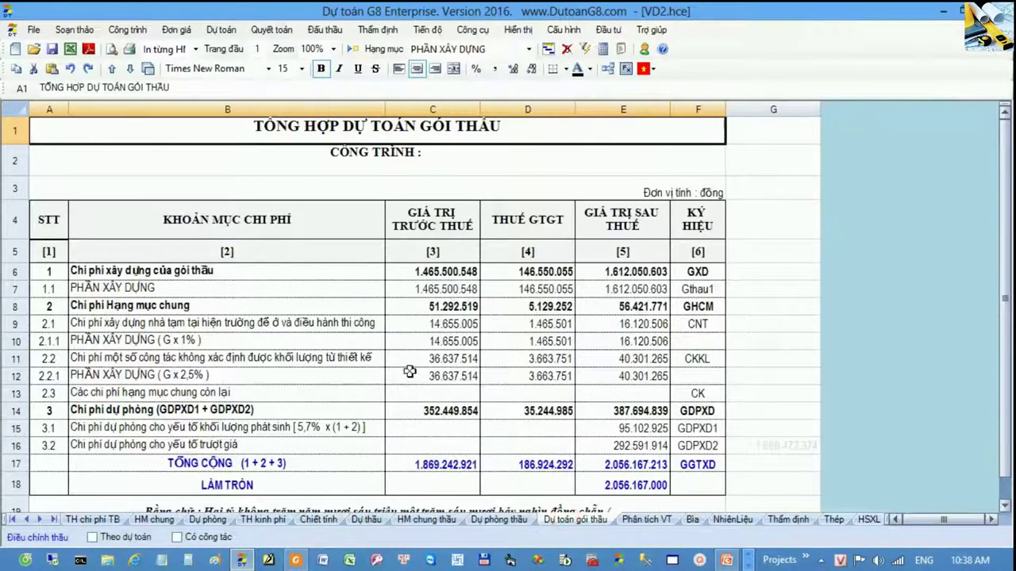
click(16, 305)
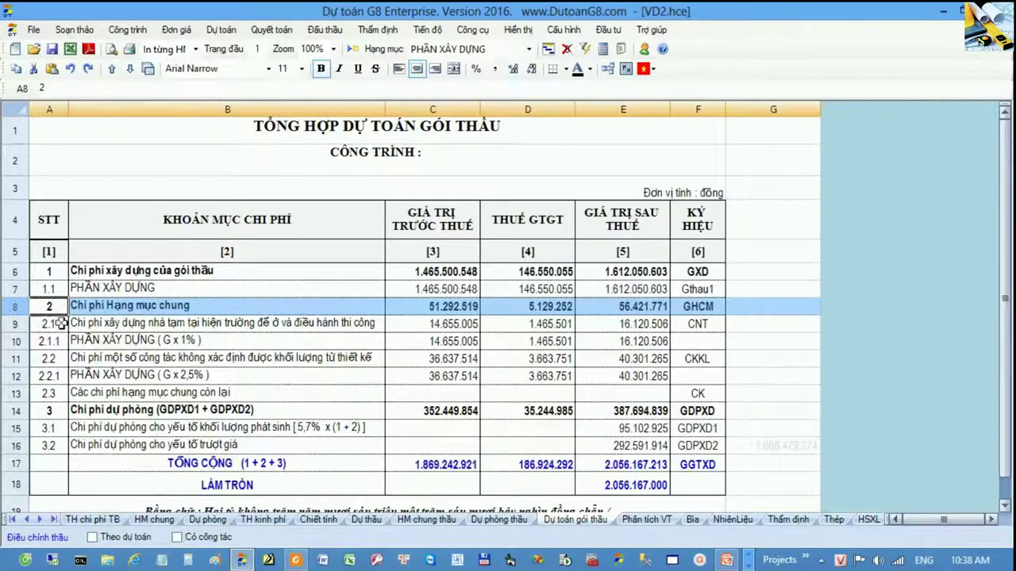
click(28, 327)
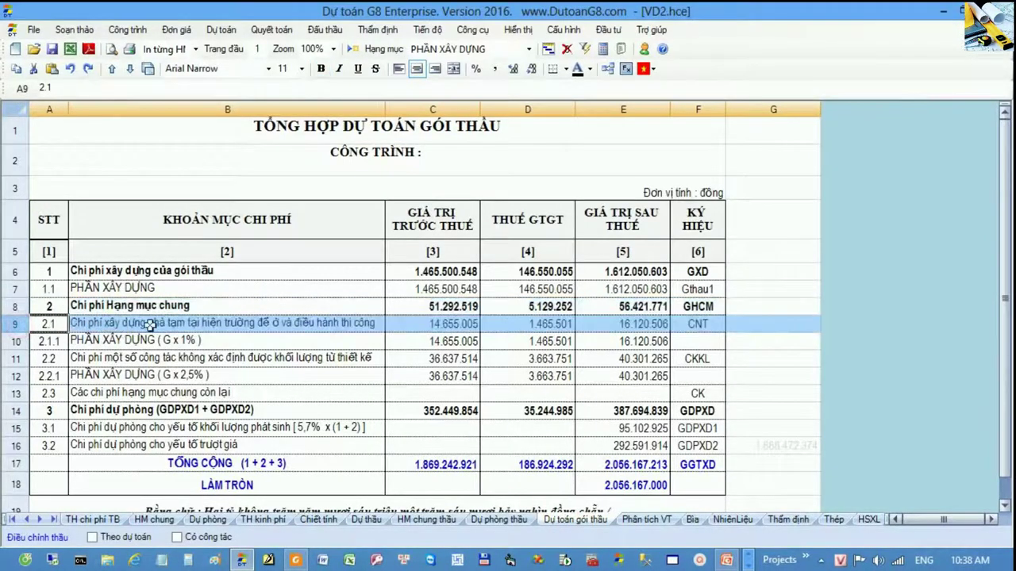
click(30, 342)
click(28, 359)
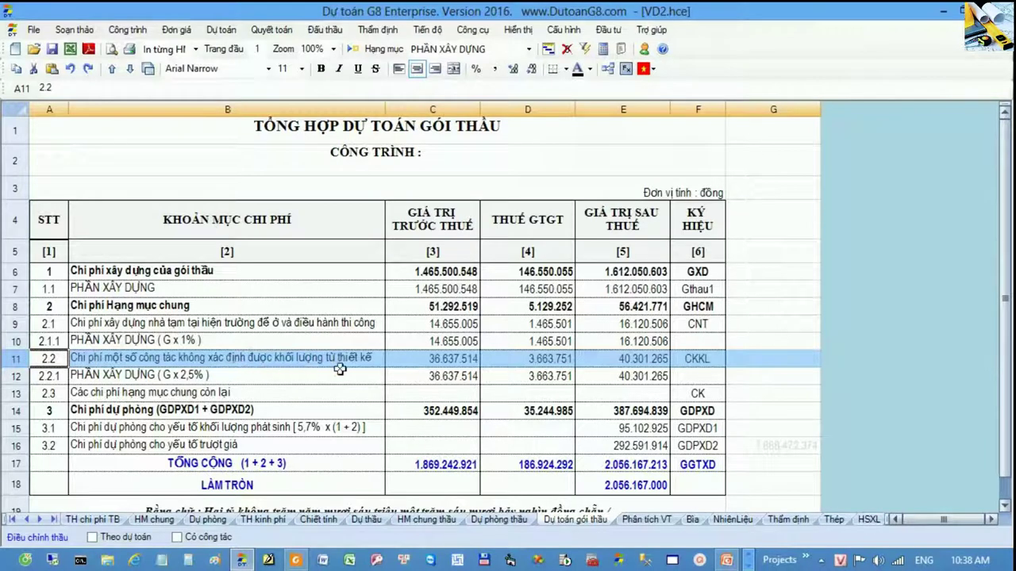
click(24, 380)
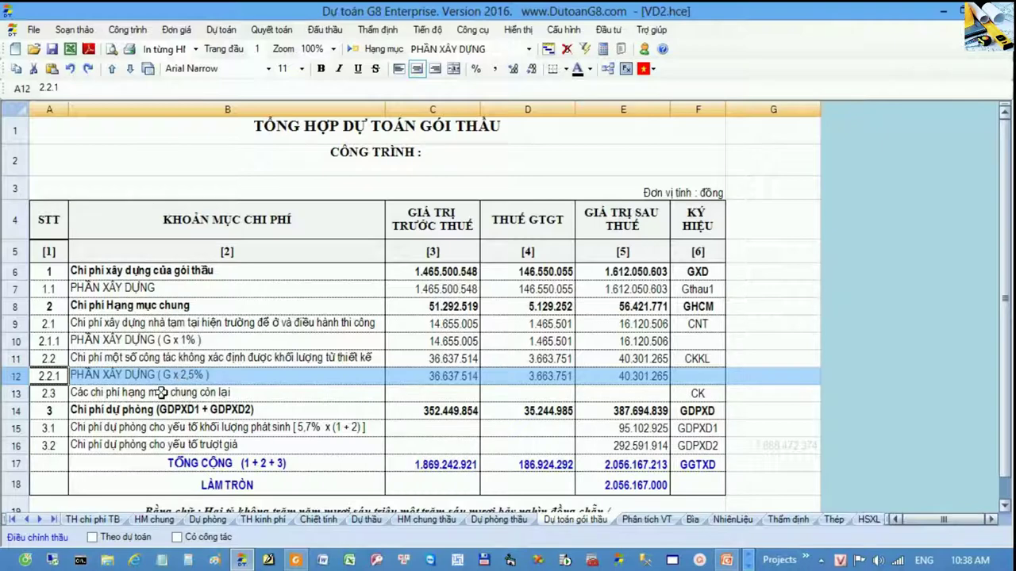
click(39, 377)
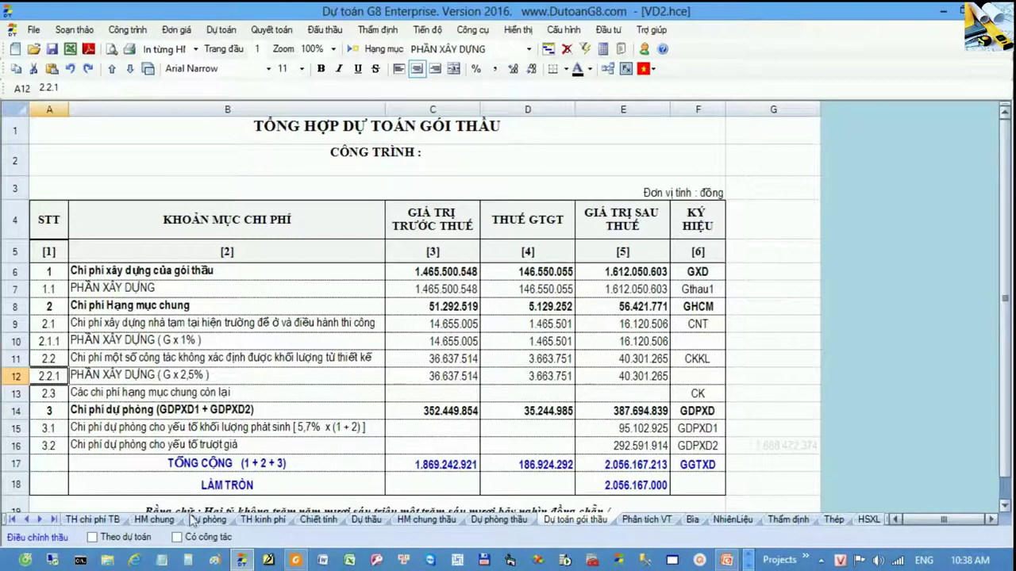
Step: Return to the Công trình sheet, and switch to Foxit Reader to read clause c) on remaining general item costs CK in Circular 06/2016
click(12, 519)
click(85, 519)
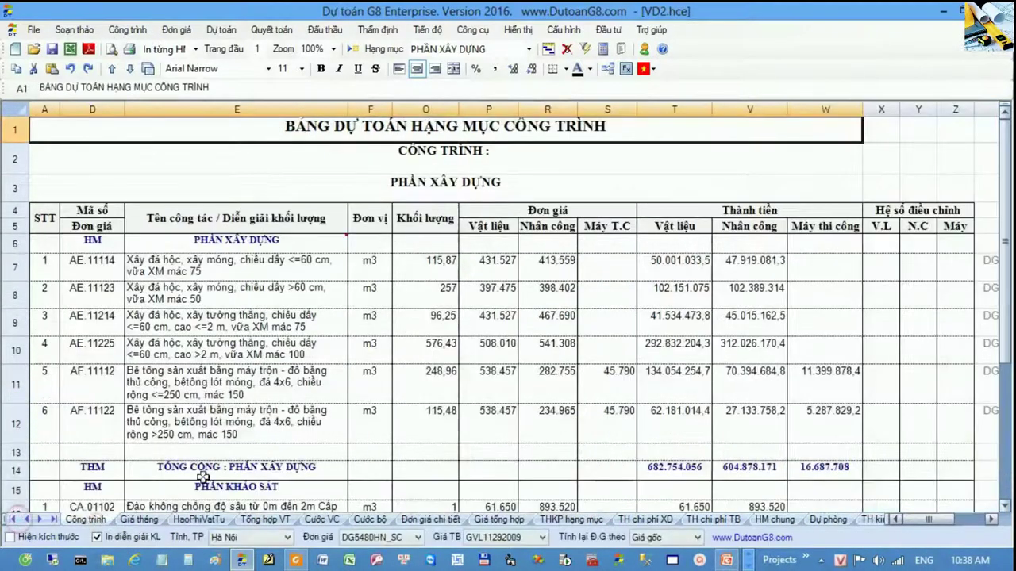
click(298, 562)
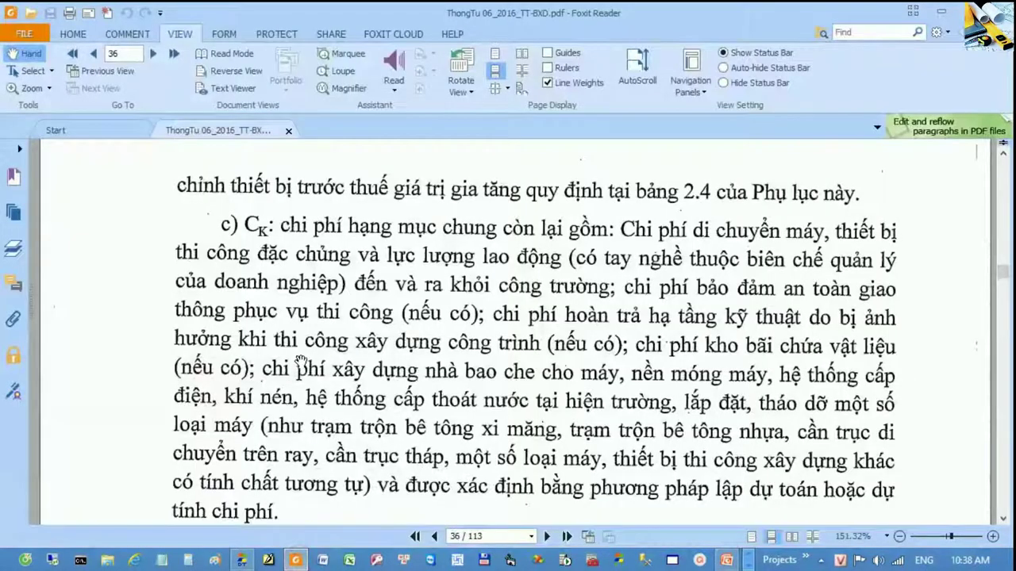
scroll(299, 361, down, 1)
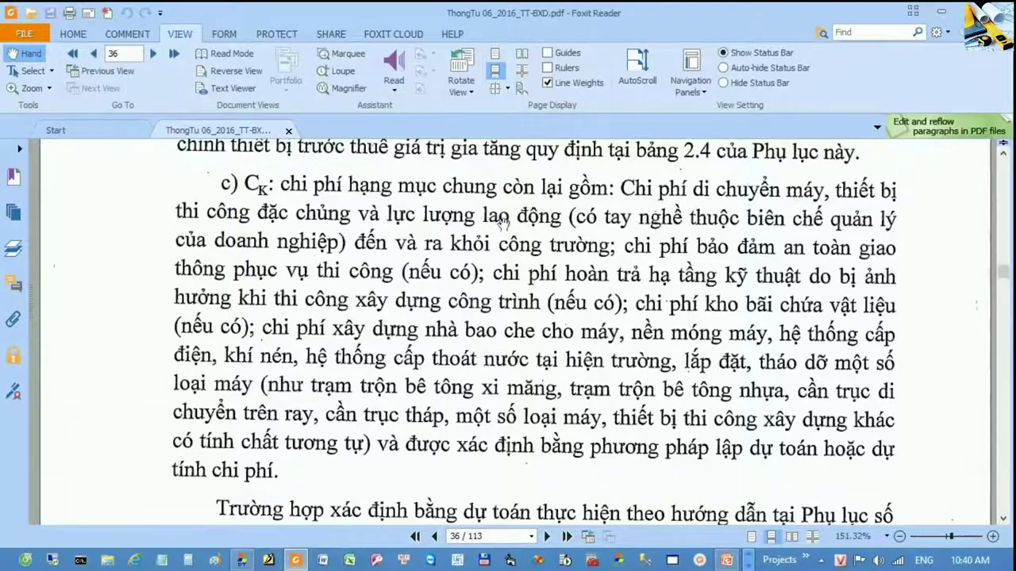
Step: Switch back to Dự toán G8 and enter the item code HM in row 21, below the survey part's total on the Công trình sheet
click(243, 560)
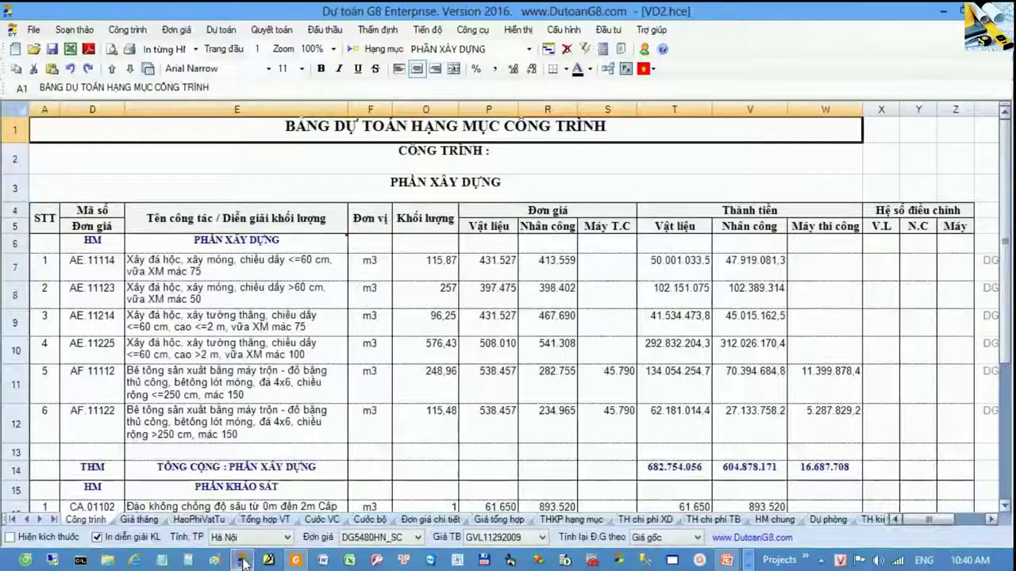
click(274, 367)
scroll(273, 367, down, 3)
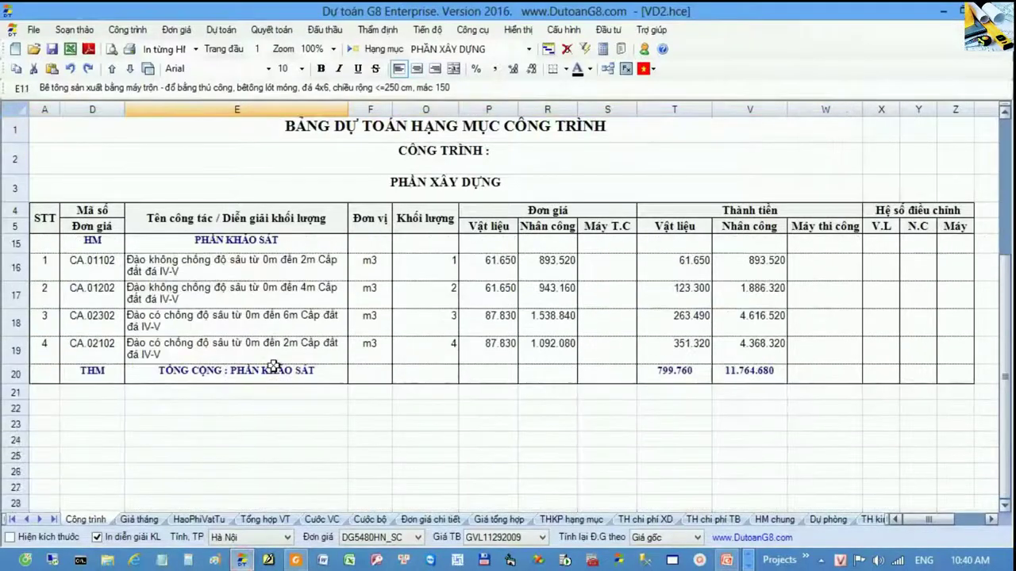
click(105, 393)
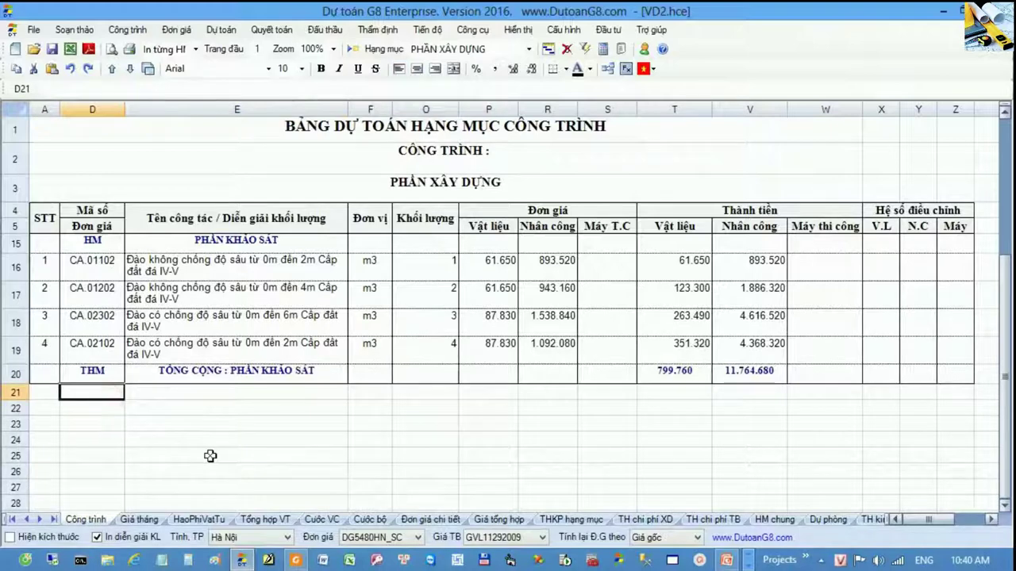
text(hm)
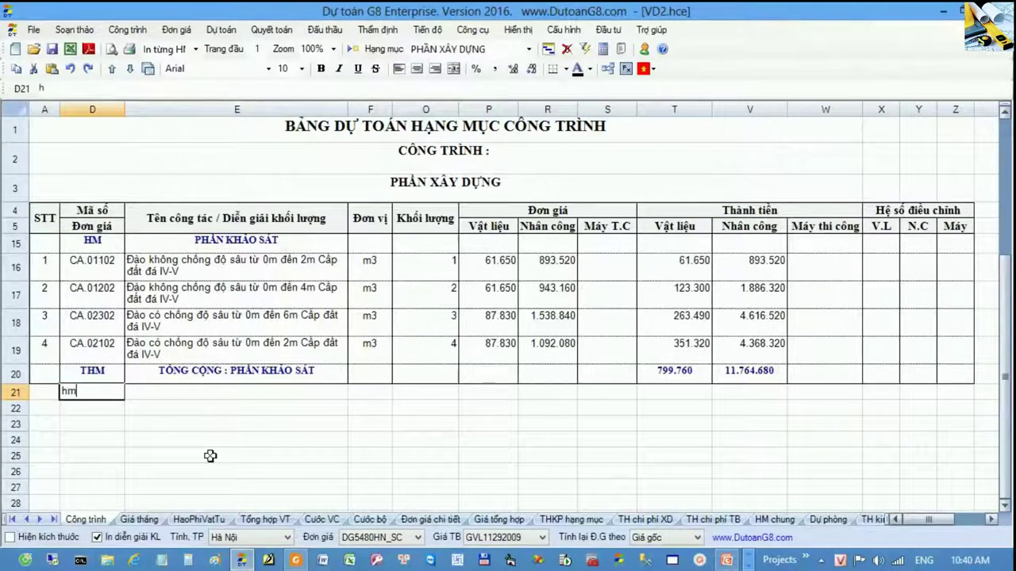
key(Return)
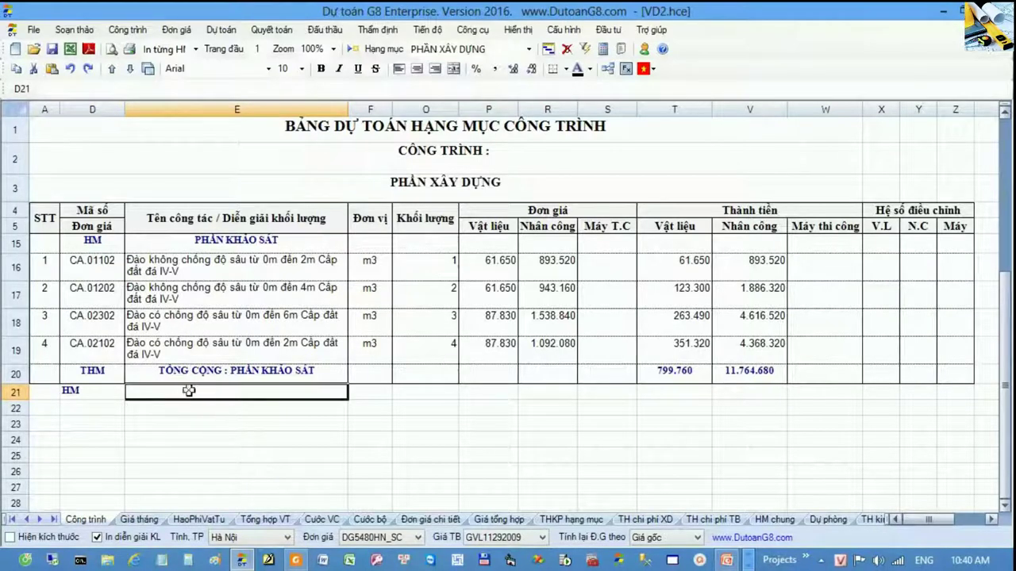
Step: Name the HM item in row 21 "DI CHUYỂN MÁY MÓC THIẾT BỊ VÀ NHÂN LỰC LAO ĐỘNG" and make that row taller
click(106, 391)
click(167, 390)
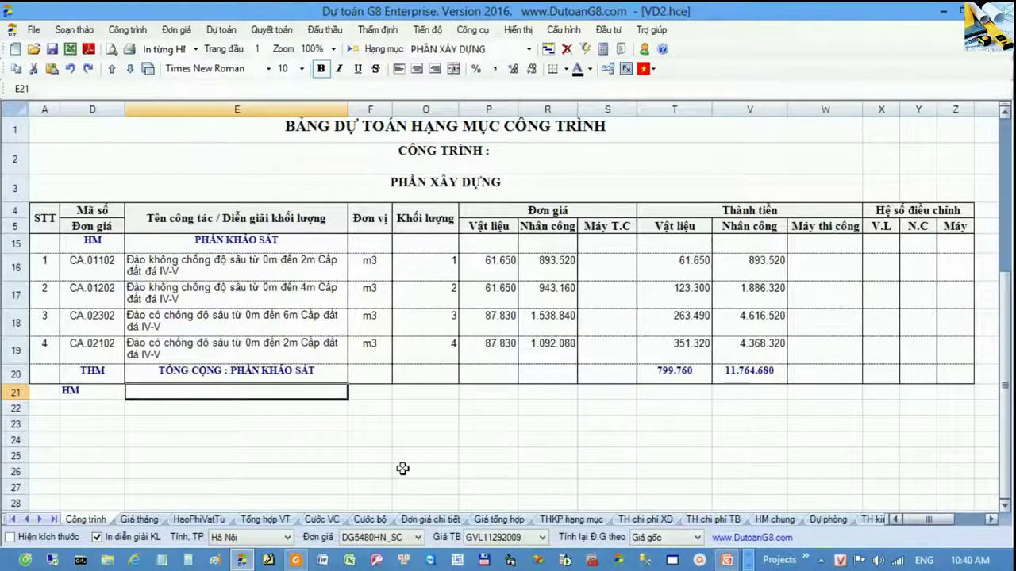
text(đi c)
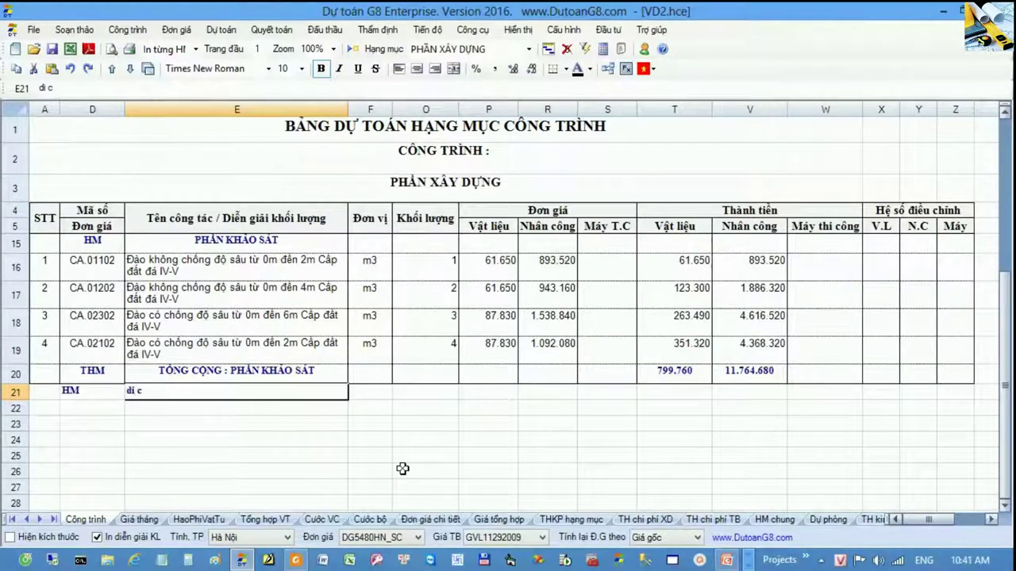
key(Escape)
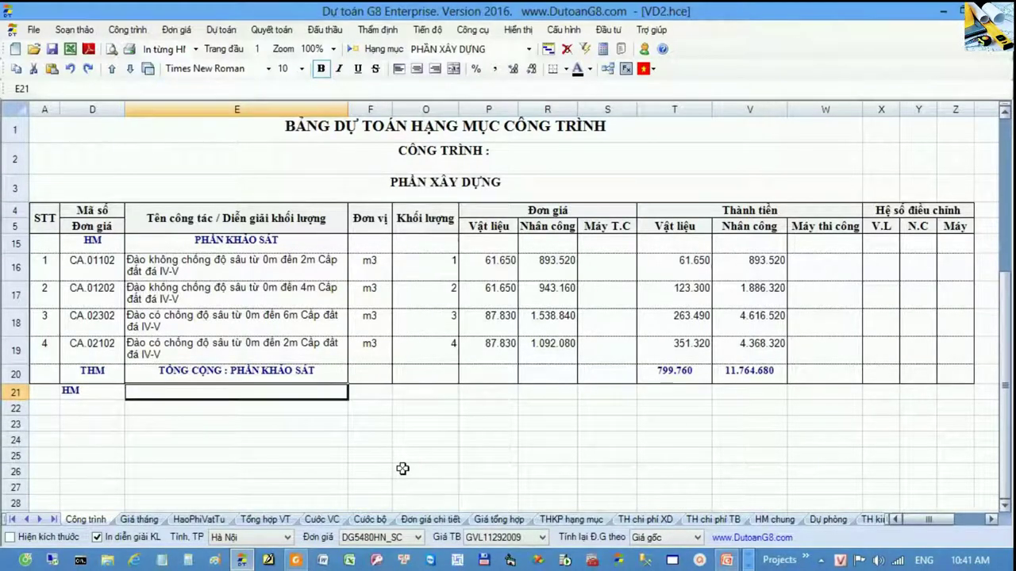
text(DI CHUYỂN)
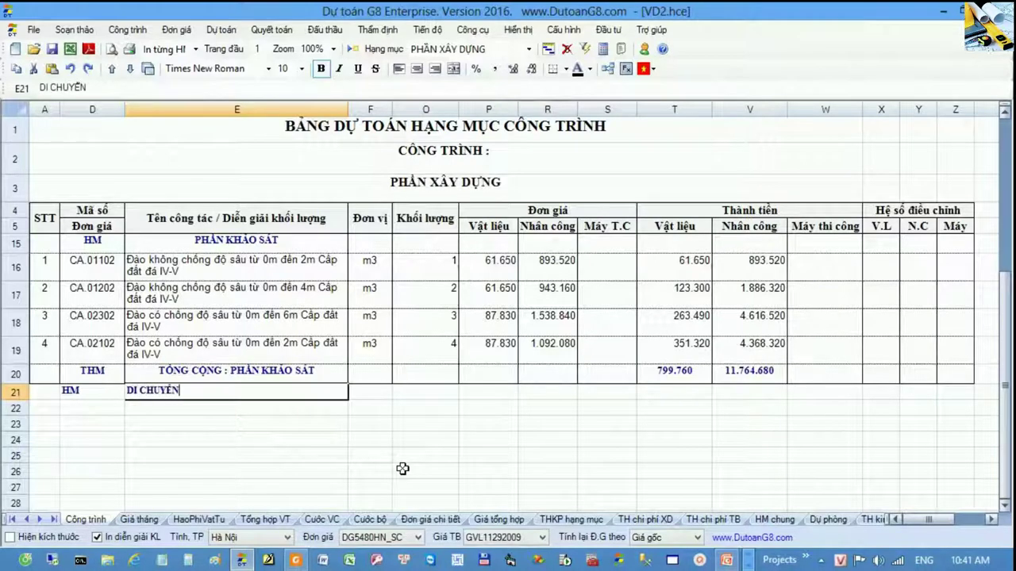
text( MÁY MÓC)
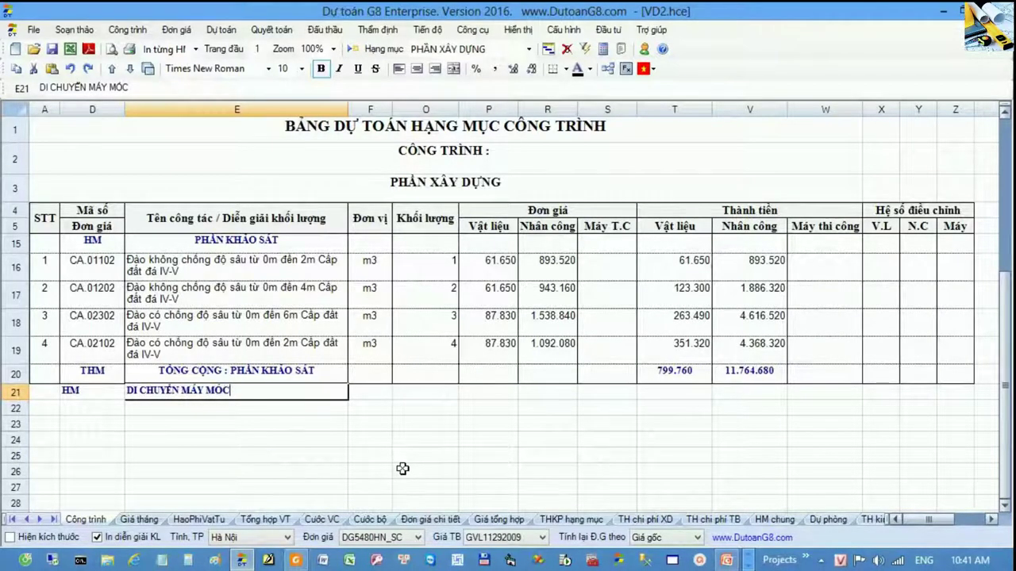
text( THIẾT BỊ)
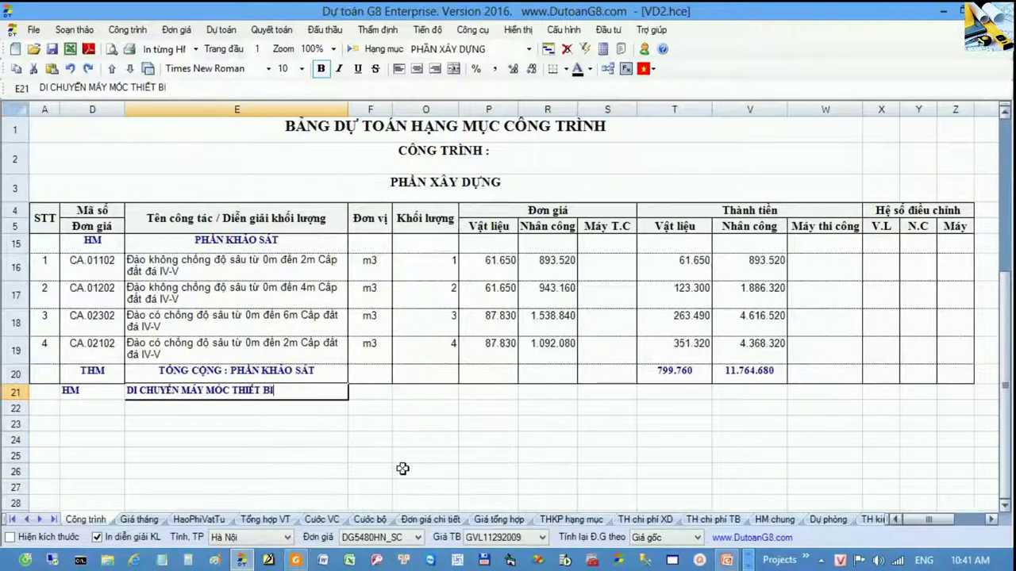
text( VÀ NHÂN LỰC)
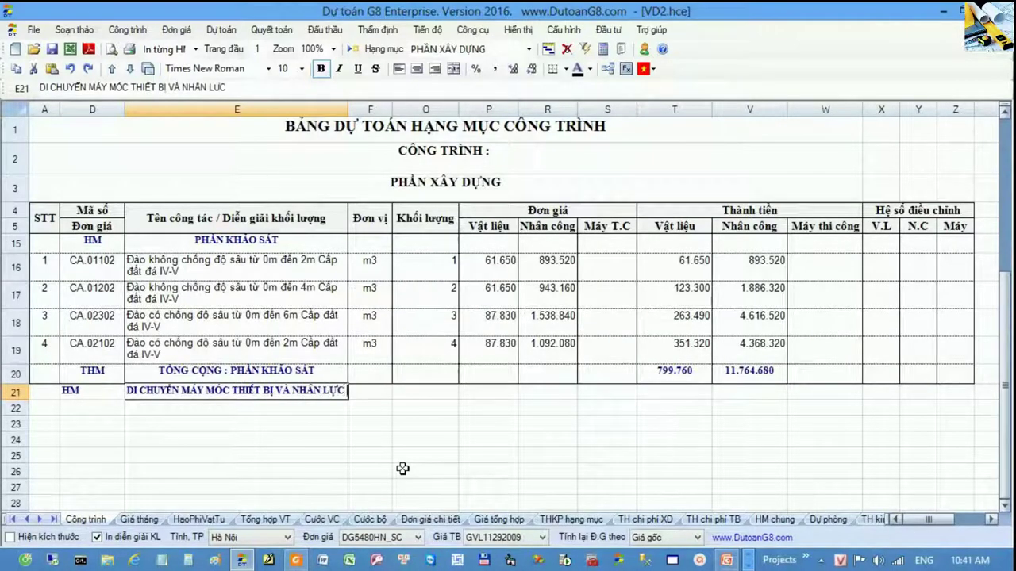
text( LAO ĐỘNG)
key(Return)
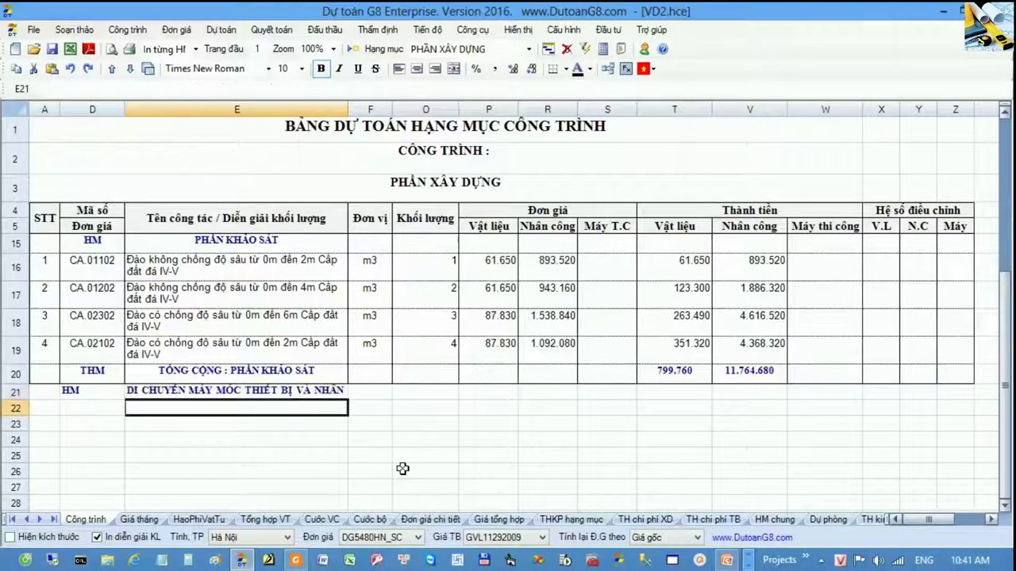
key(Up)
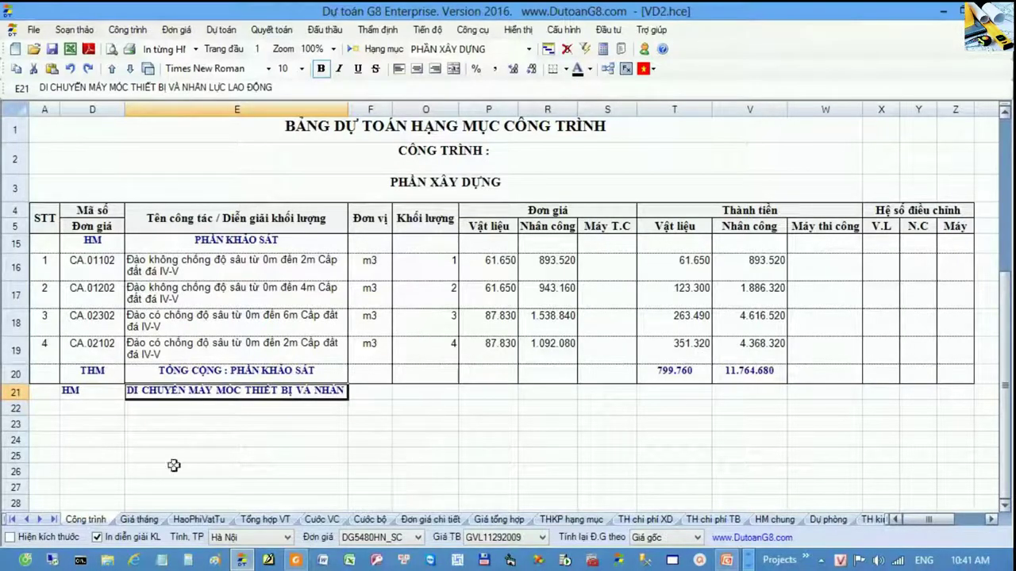
drag(15, 401, 15, 414)
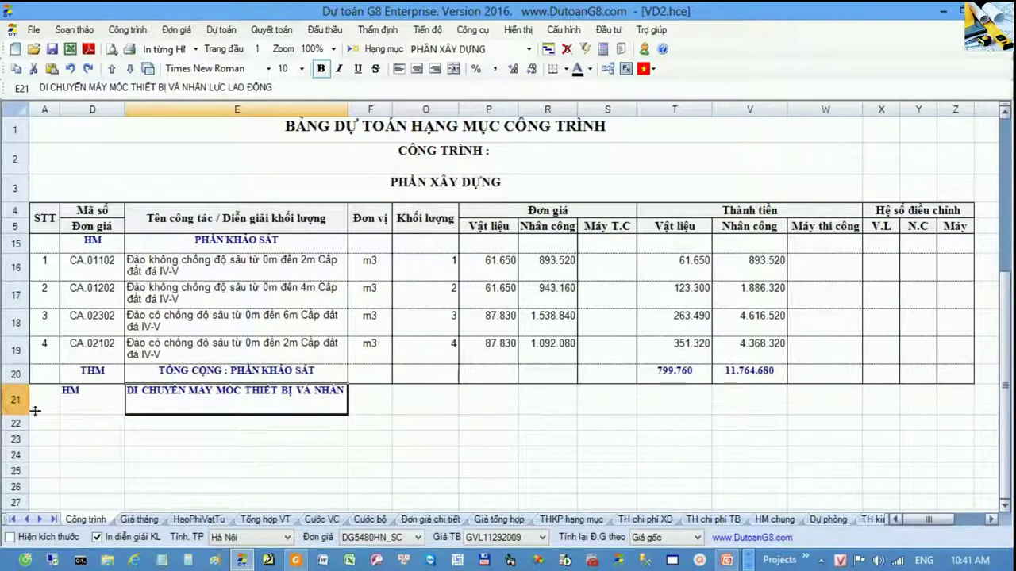
Step: Add a provisional work line in row 22 with code TT and the description "Di chuyển máy móc thi công"
click(93, 423)
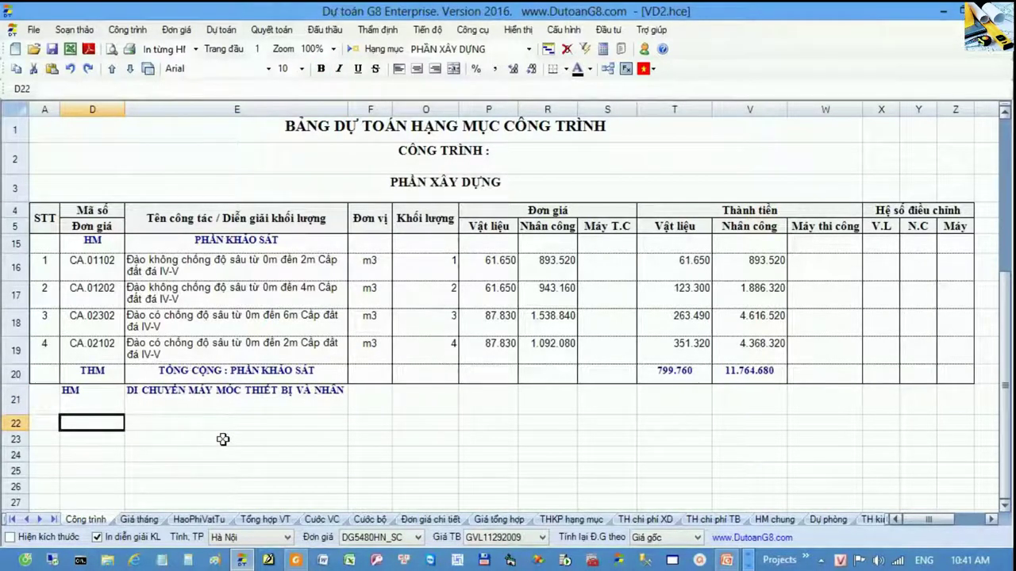
text(TT)
key(Tab)
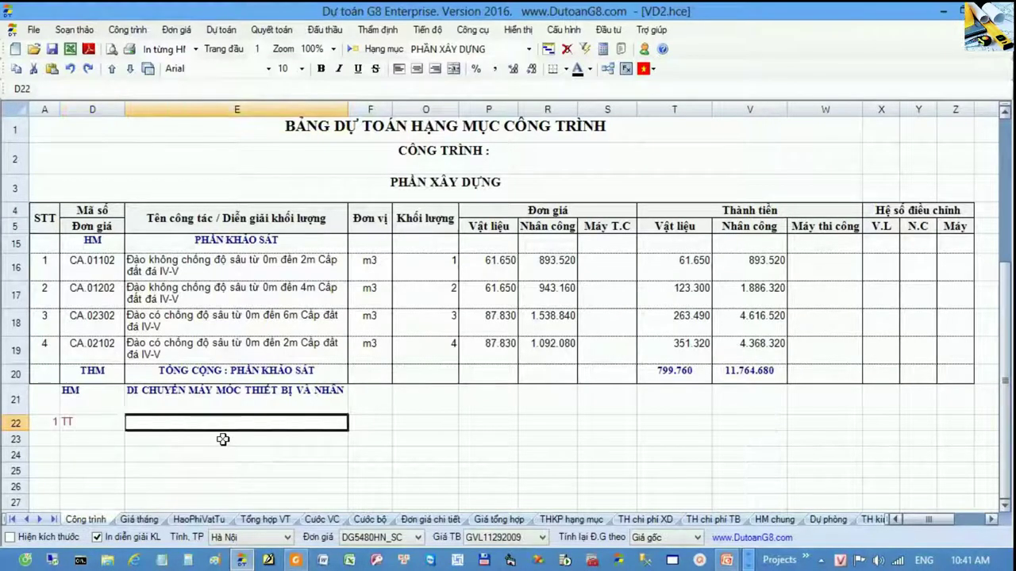
text(Di chuyển)
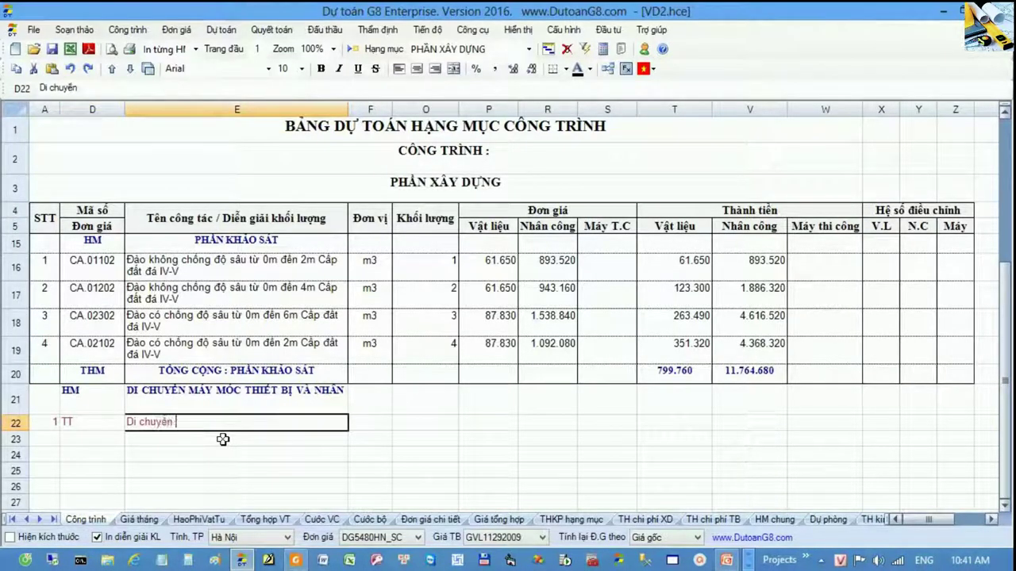
text( máy móc thi)
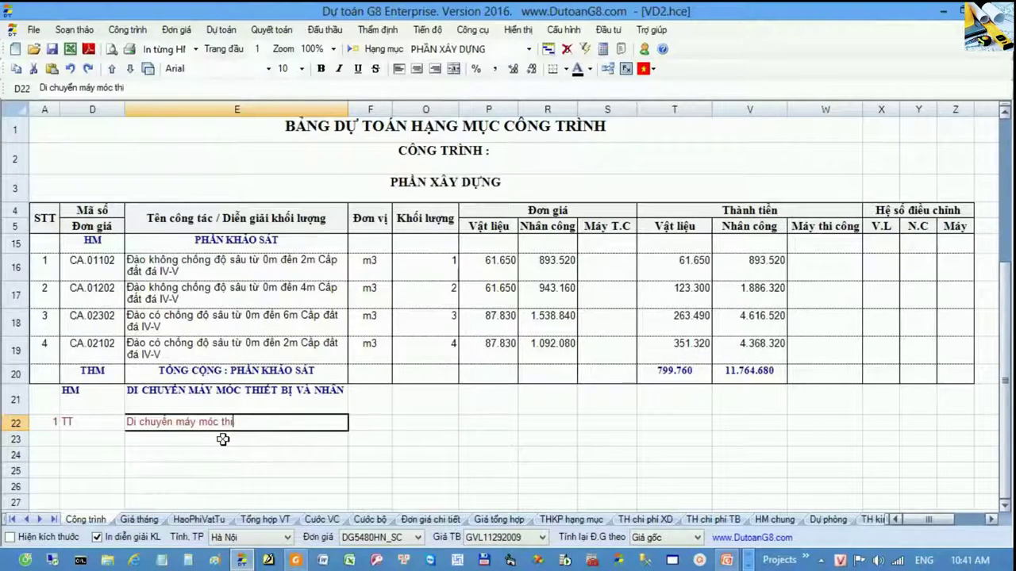
text( công)
key(Tab)
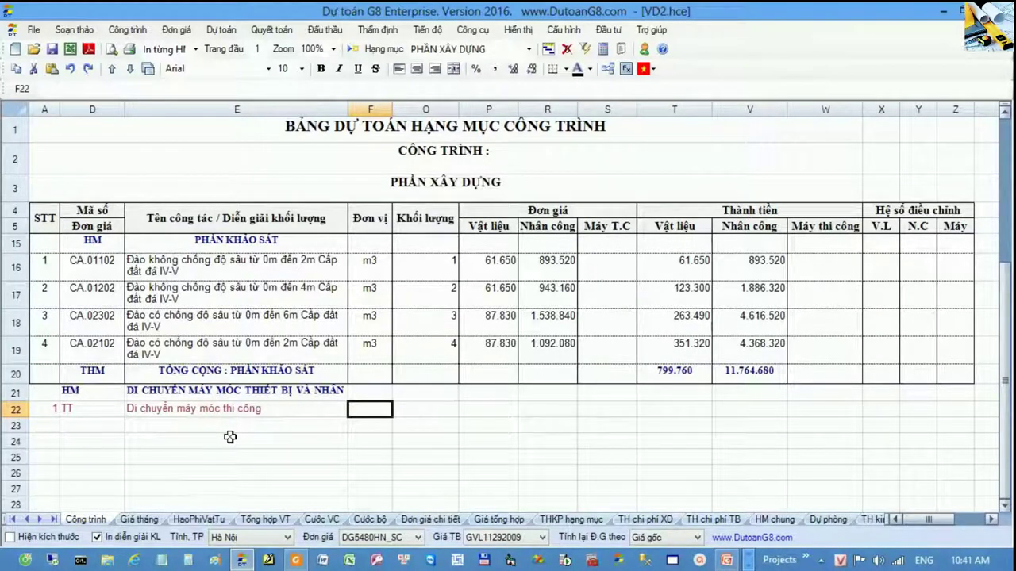
Step: Give the machinery relocation line in row 22 the unit xe, a quantity of 3 and a machine unit price of 15000000
text(xe)
key(Return)
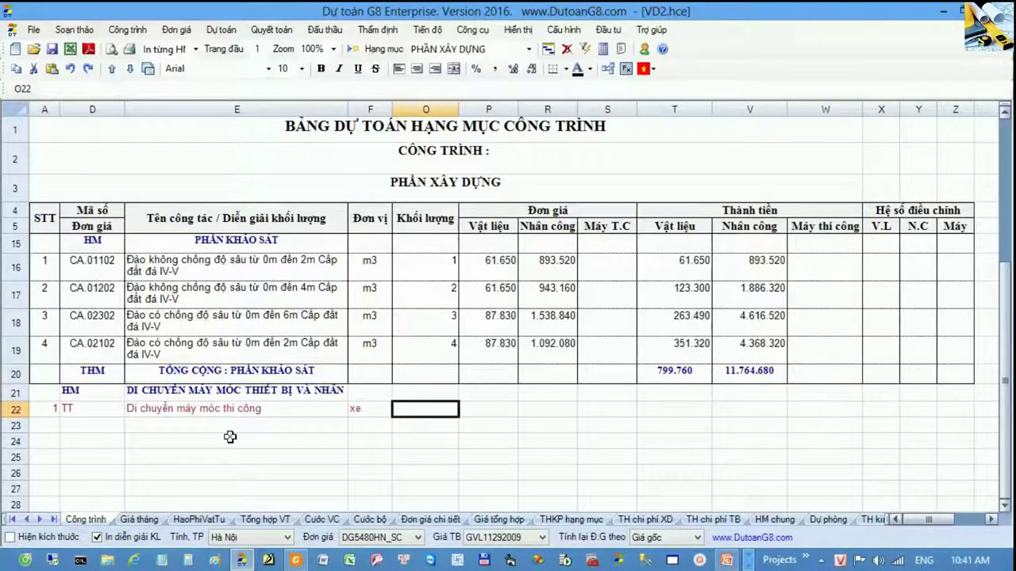
text(3)
key(Right)
key(Right)
key(Right)
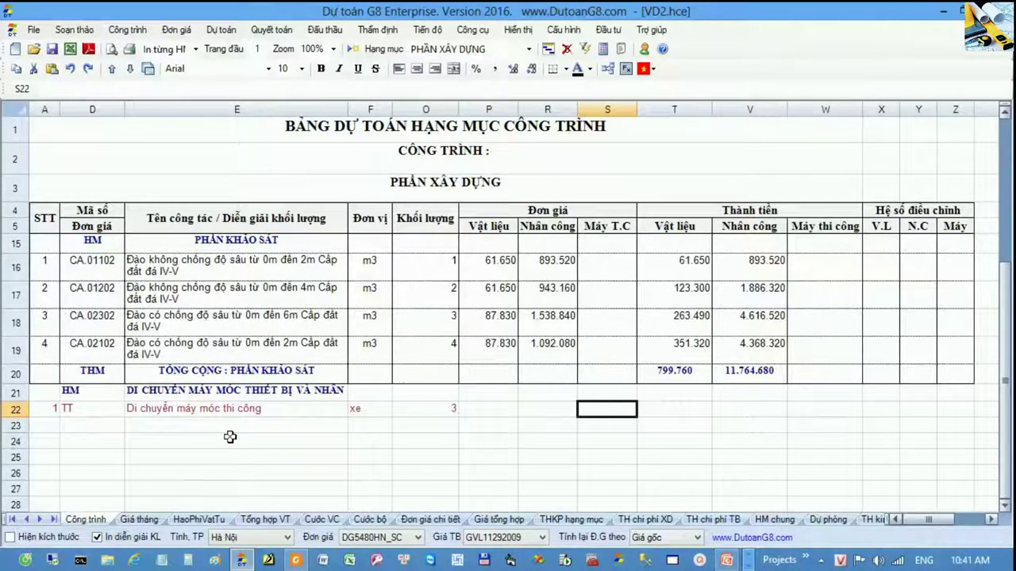
text(1500)
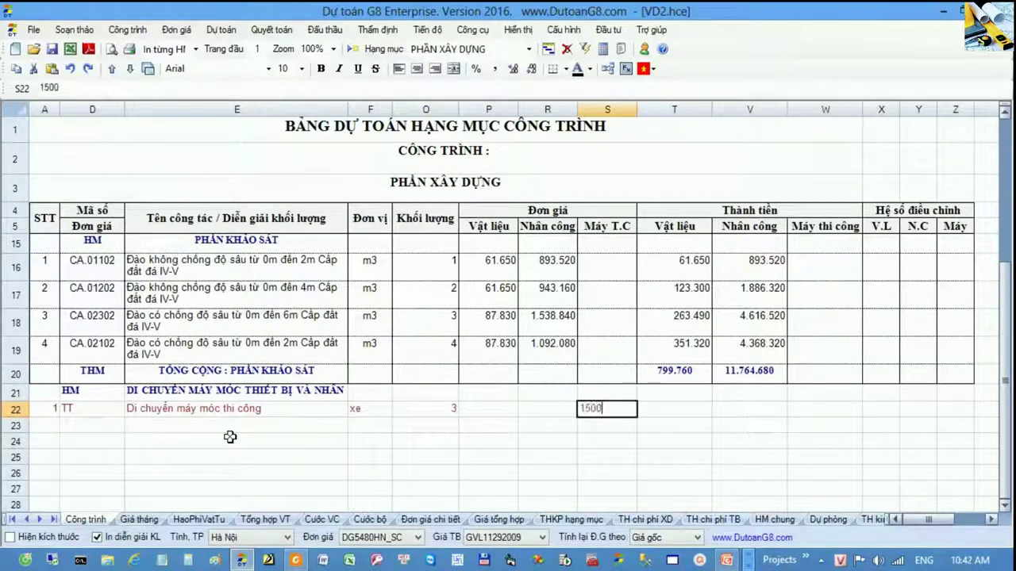
text(0000)
key(Return)
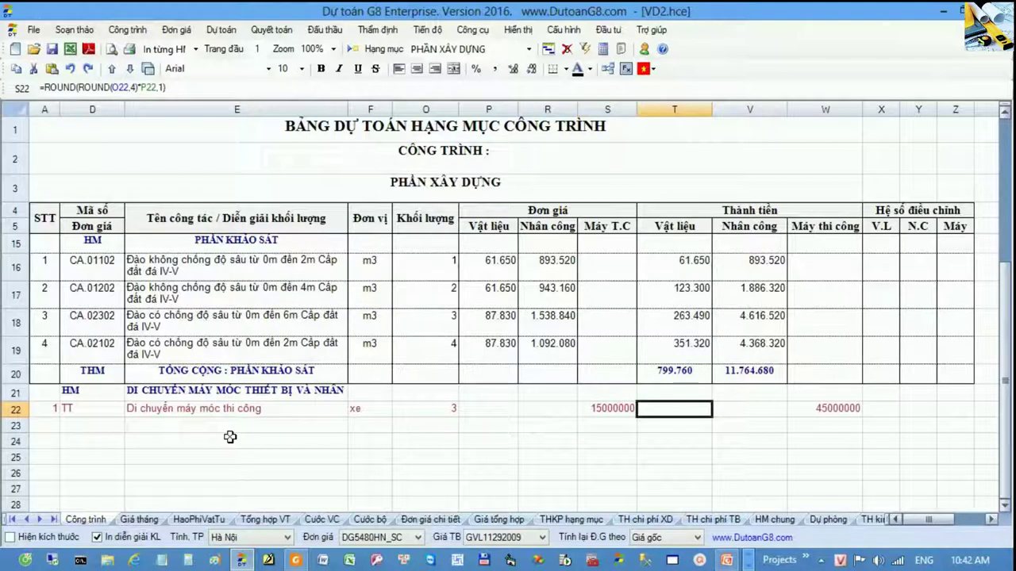
key(Left)
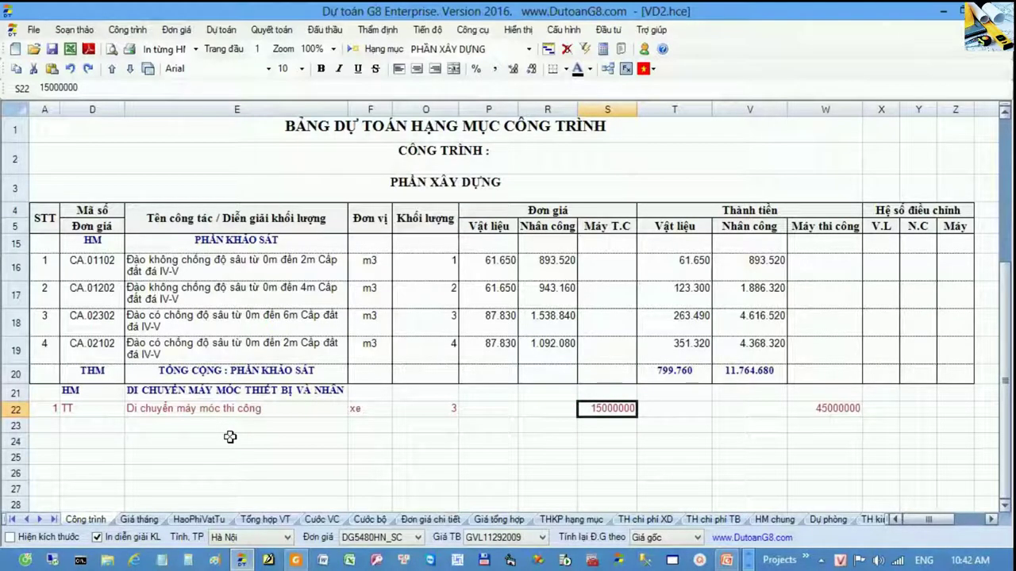
Step: Add a second work line in row 23 with code TT and the description "Di chuyển nhân lực lao động"
click(70, 427)
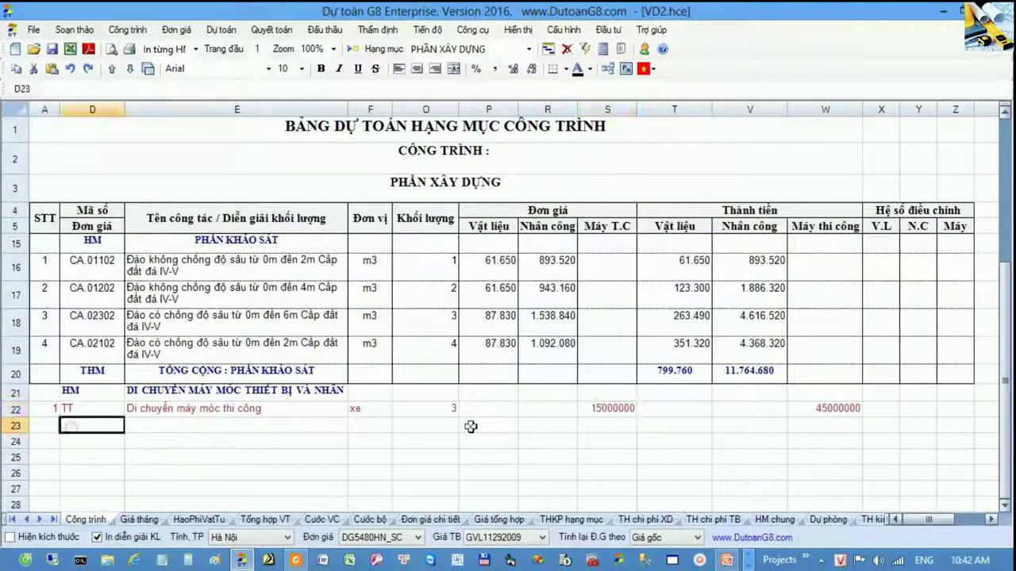
text(TT)
key(Return)
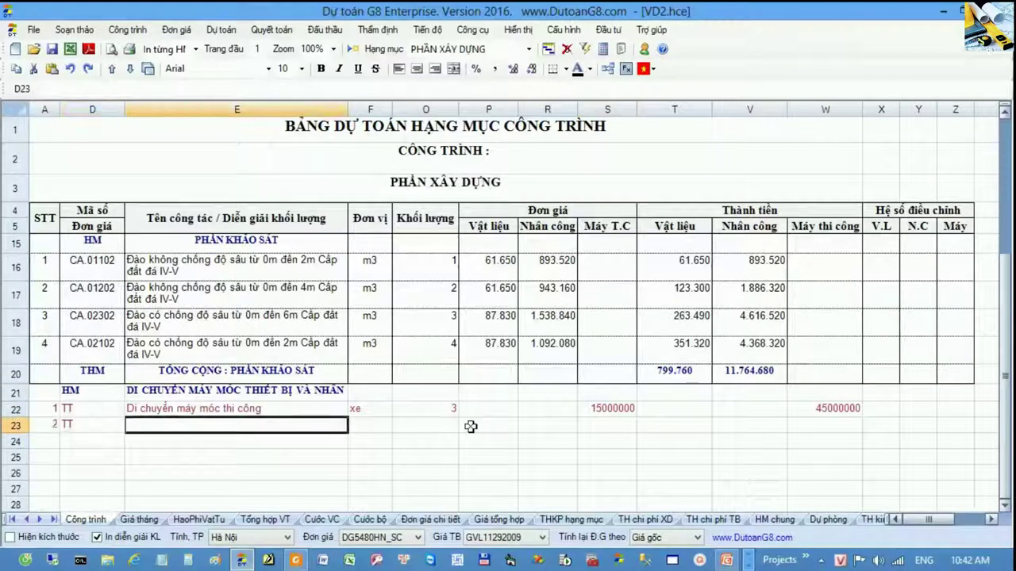
text(Di chuyển)
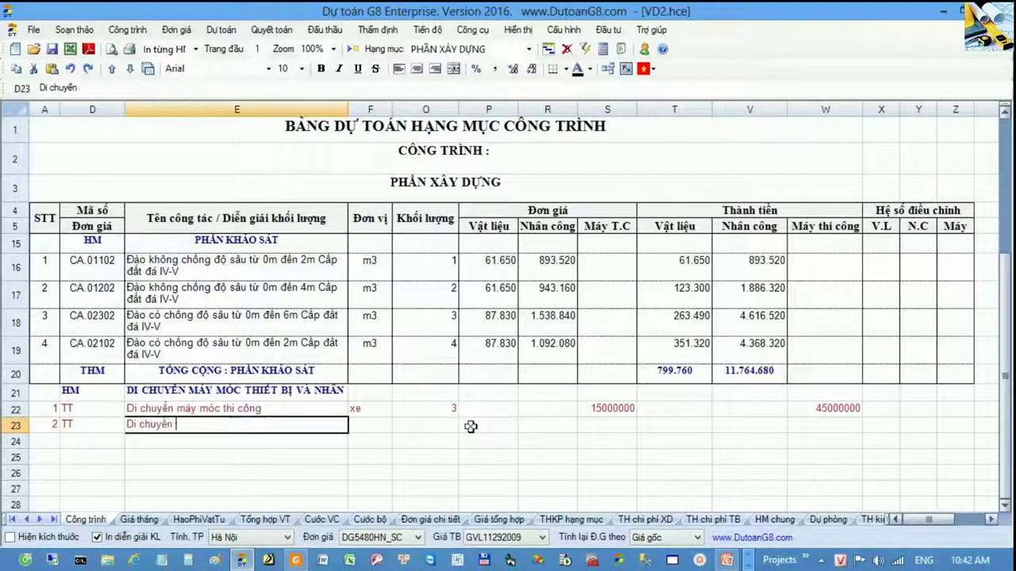
text( con người)
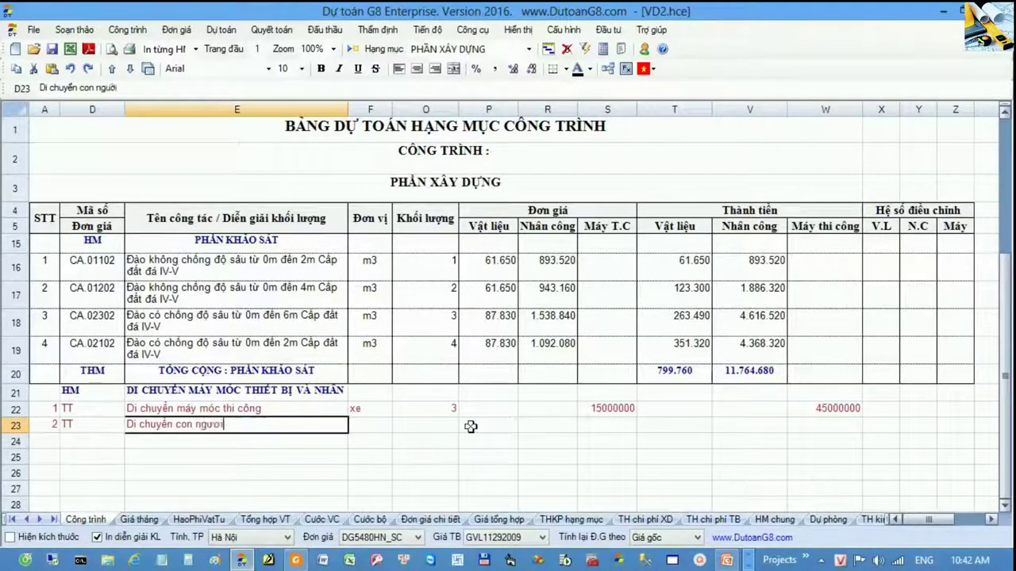
key(ctrl+shift+Left)
key(ctrl+shift+Left)
text(nhà)
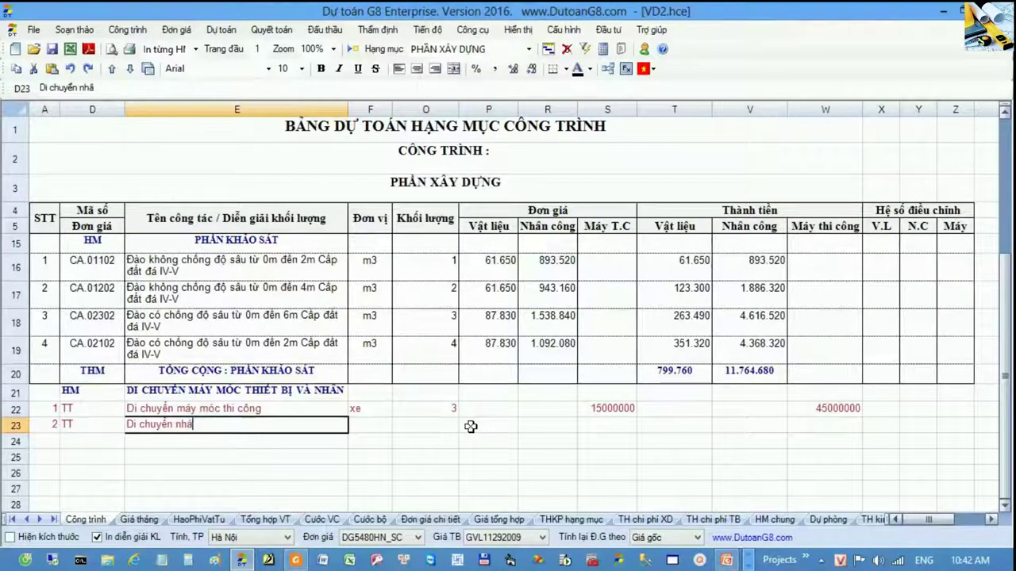
text(n lưc lao d)
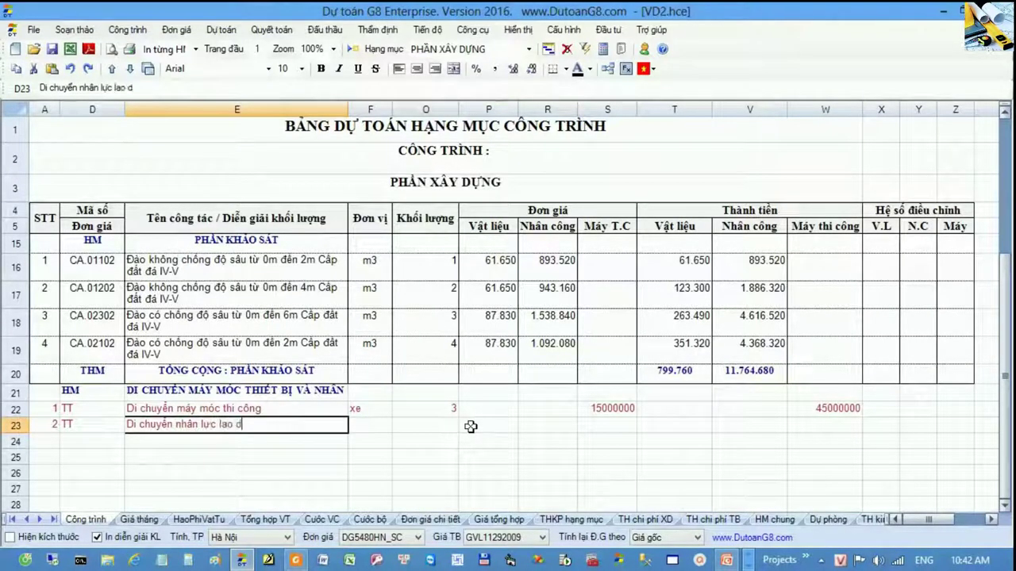
text(óng)
key(Tab)
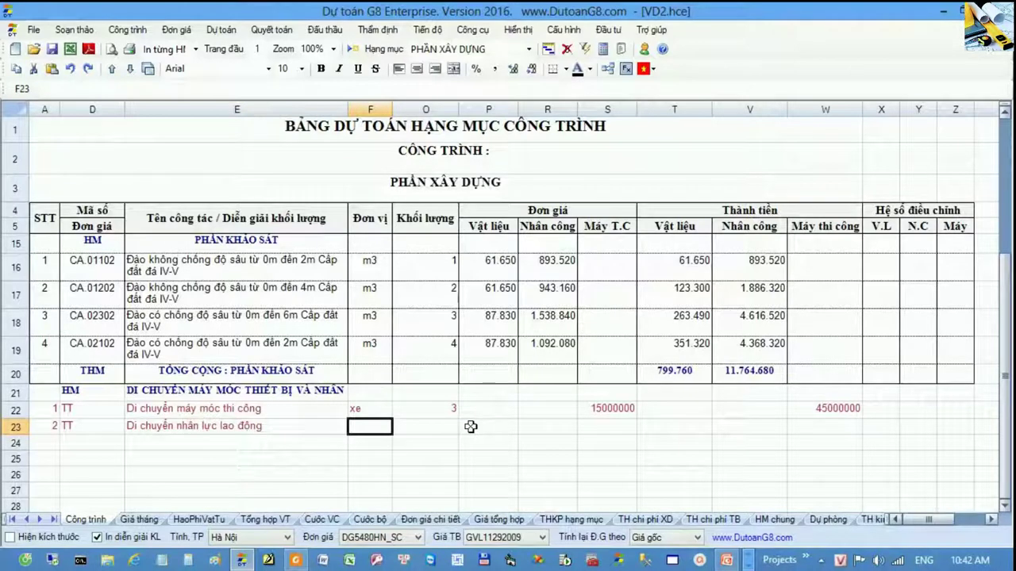
Step: Give the labour relocation line in row 23 the unit người, a quantity of 58 and a machine unit price of 50000
text(ngươ)
text(i)
key(Tab)
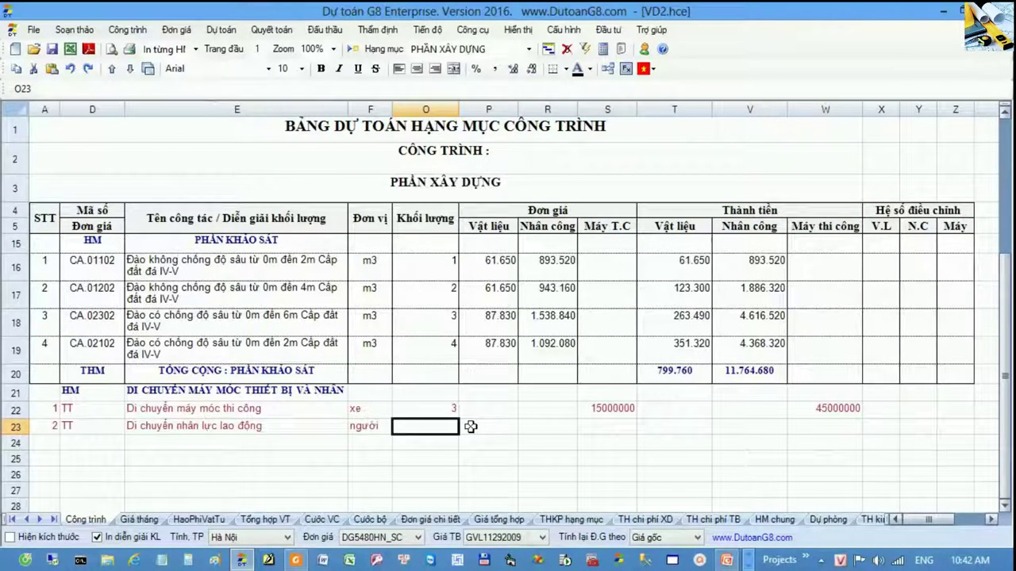
text(58)
click(471, 427)
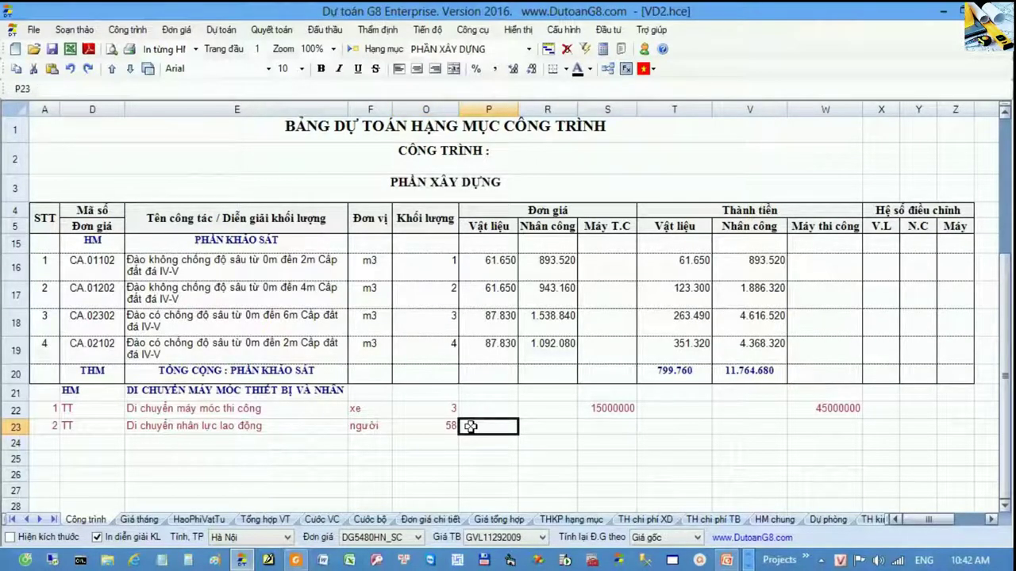
key(Right)
key(Right)
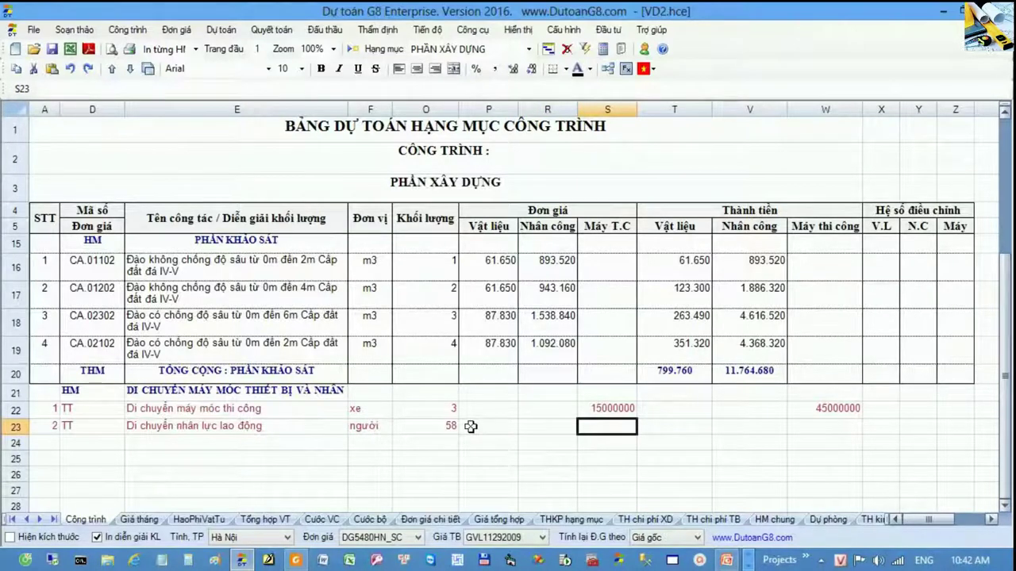
text(50000)
key(Right)
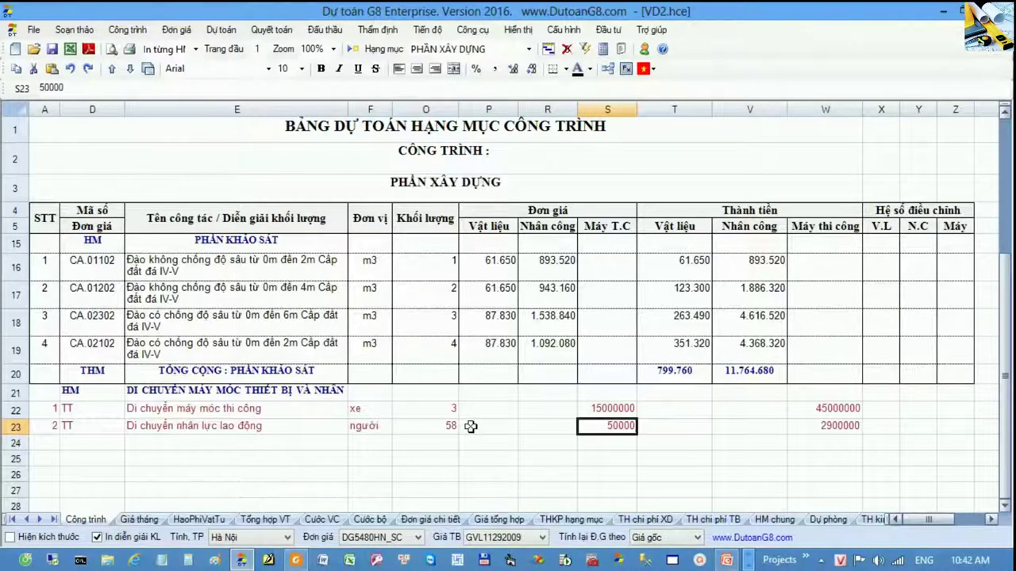
Step: Review the relocation item's heading and its two TT lines in rows 21 to 23
key(Down)
key(Left)
key(Left)
key(Left)
key(Left)
key(Left)
key(Left)
key(Left)
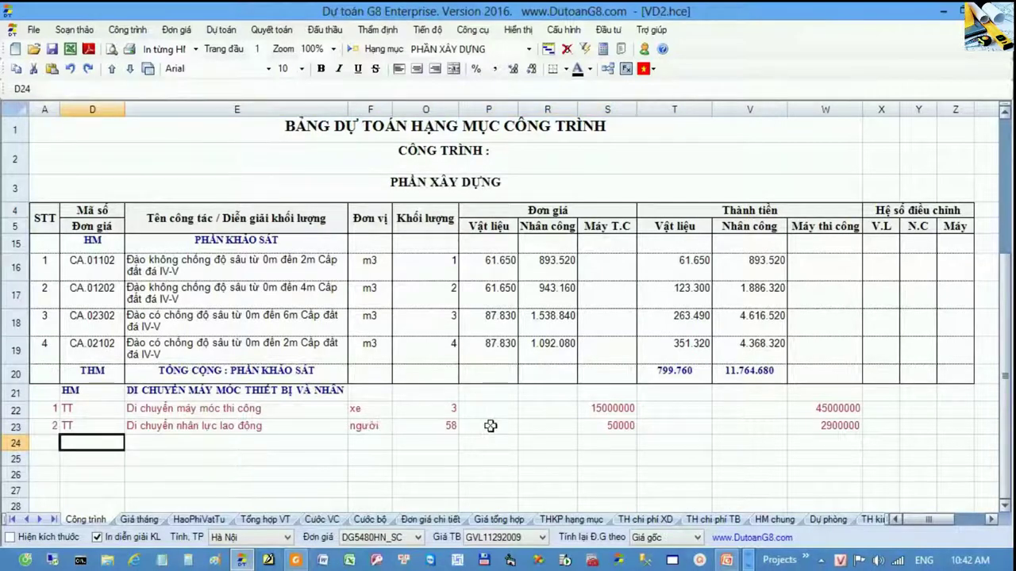
drag(82, 409, 450, 465)
click(450, 465)
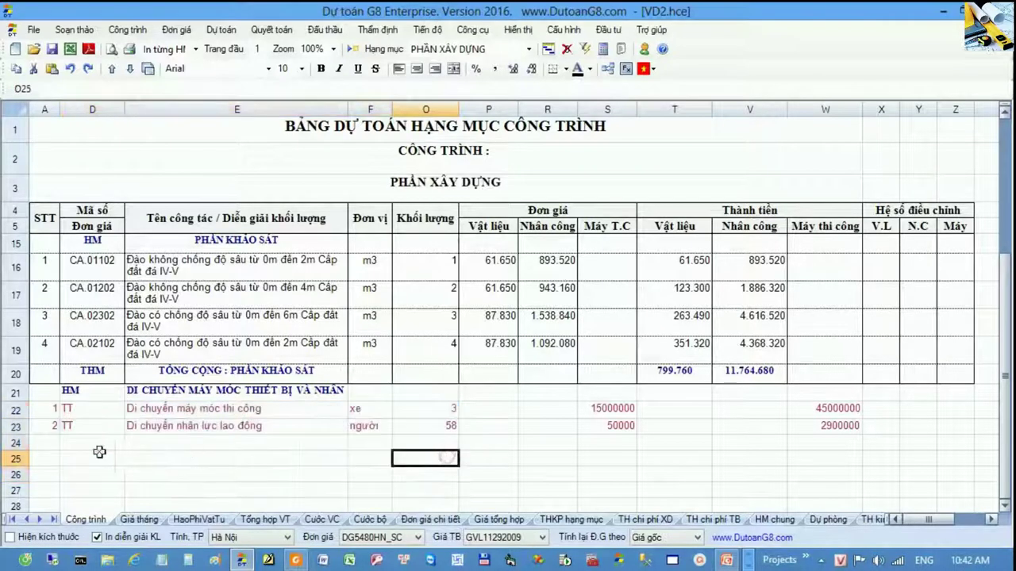
drag(79, 391, 282, 430)
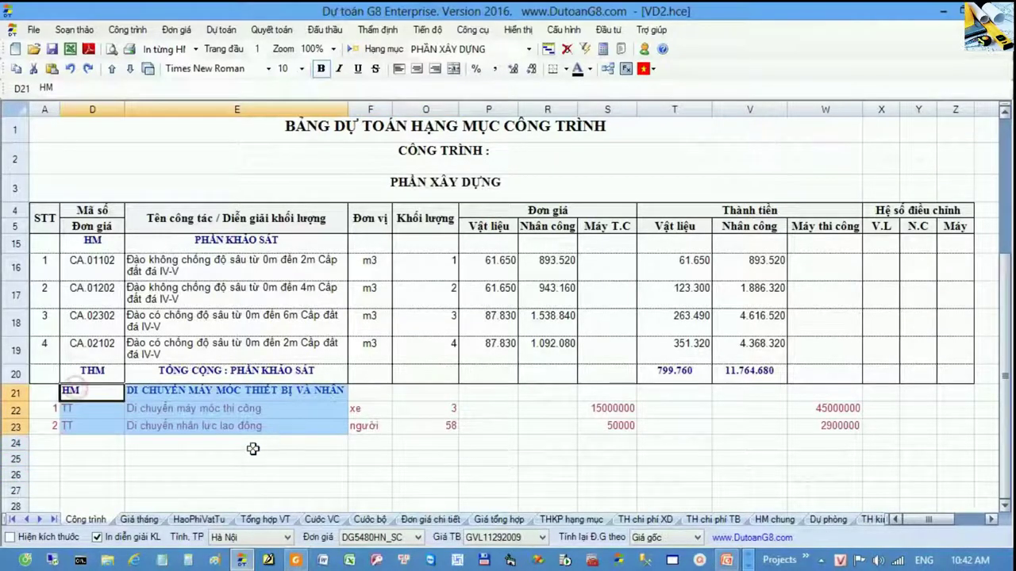
click(254, 445)
scroll(254, 445, down, 1)
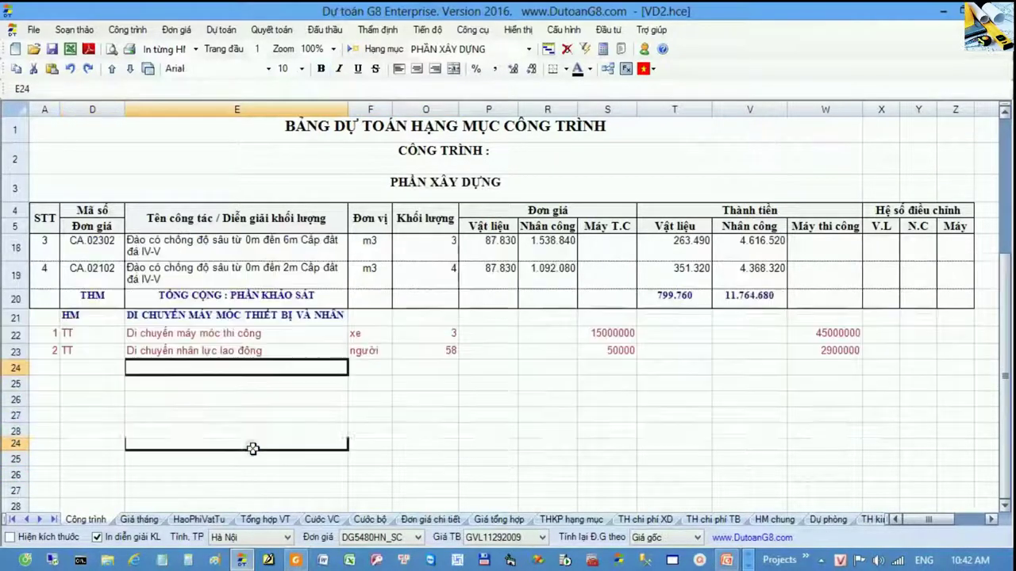
Step: Consult the remaining general costs (CK) list in the Circular 06/2016 PDF and return to the estimate
click(87, 386)
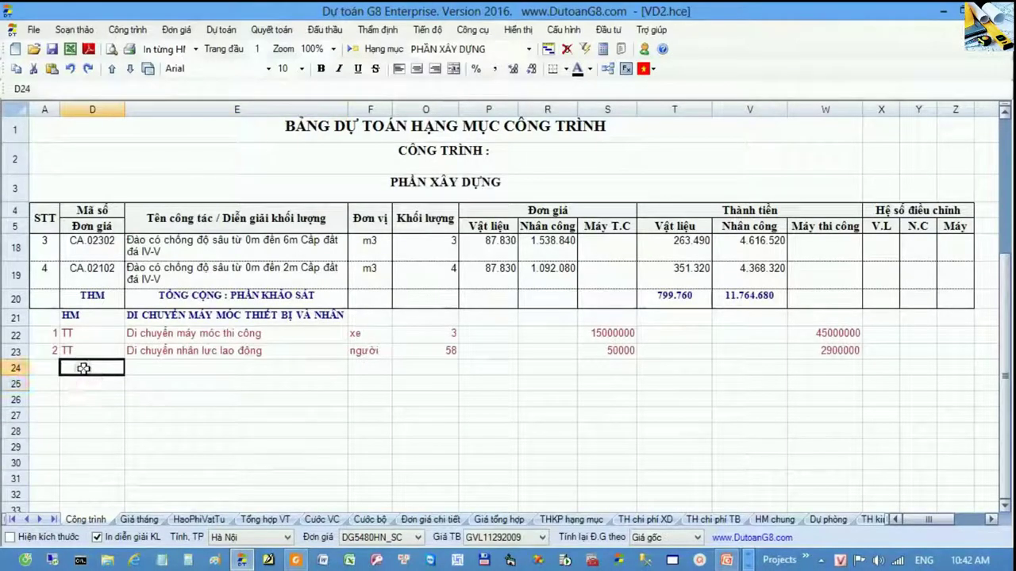
click(296, 560)
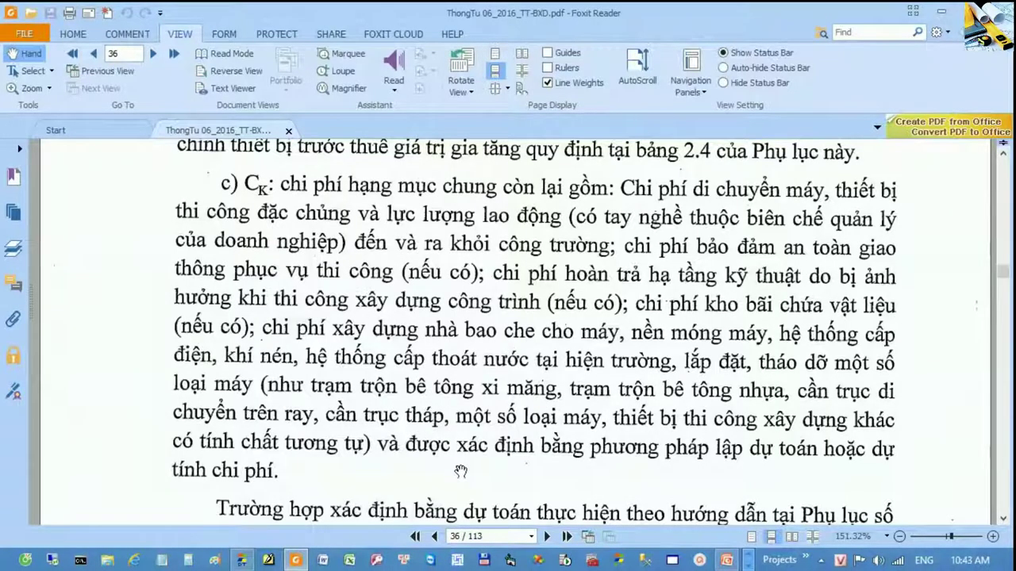
key(alt+Tab)
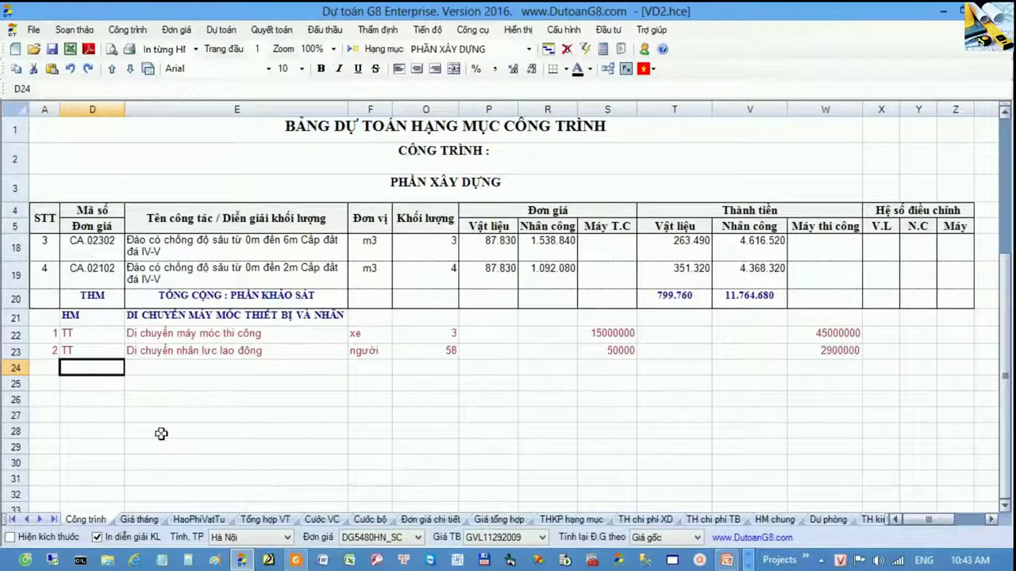
Step: Add a new item heading in row 25 with code HM and the name "LẮP ĐẶT CẨU THÁP"
key(Down)
text(HM)
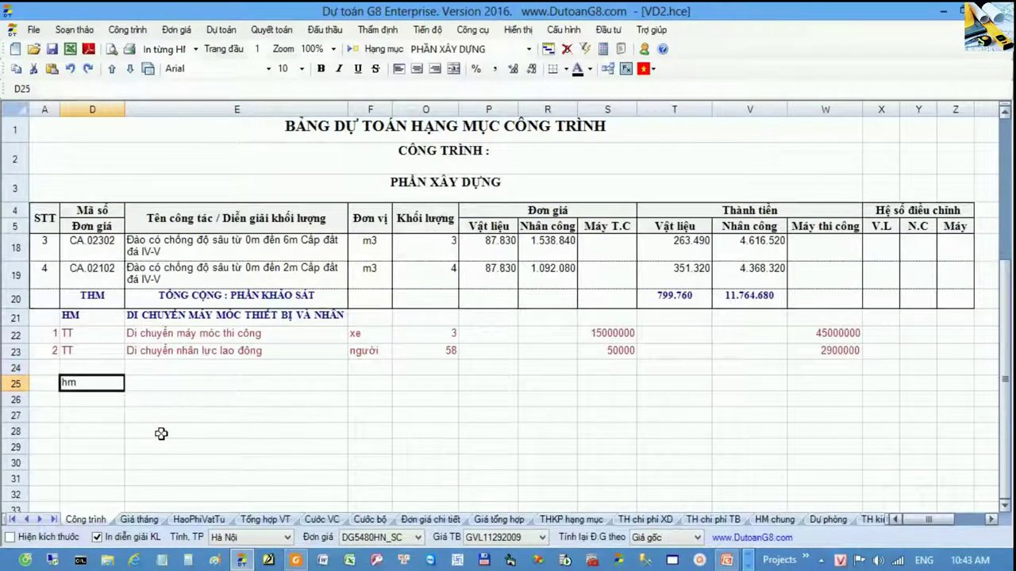
key(Tab)
text(lập)
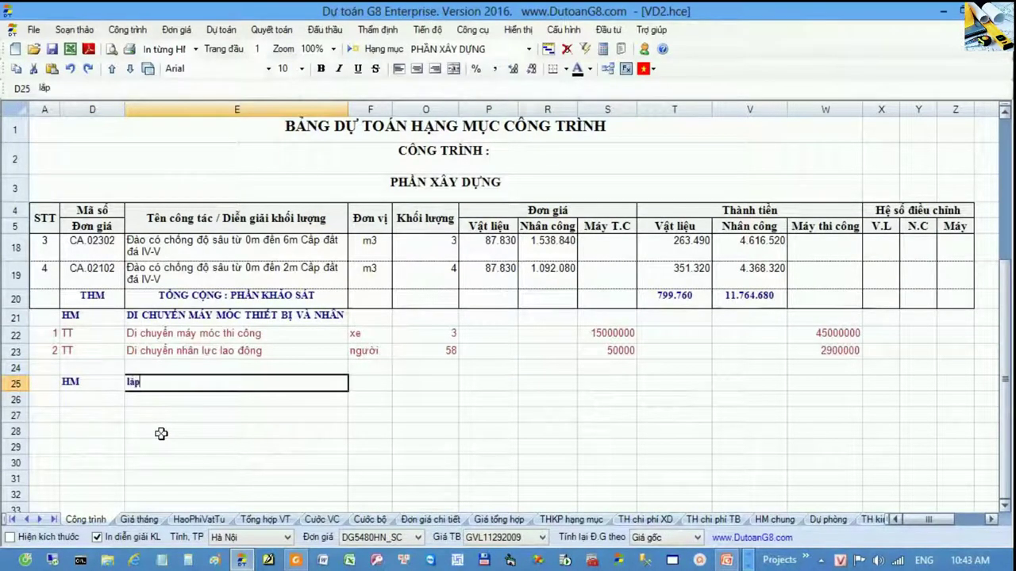
key(BackSpace)
key(BackSpace)
key(BackSpace)
text(LẬP)
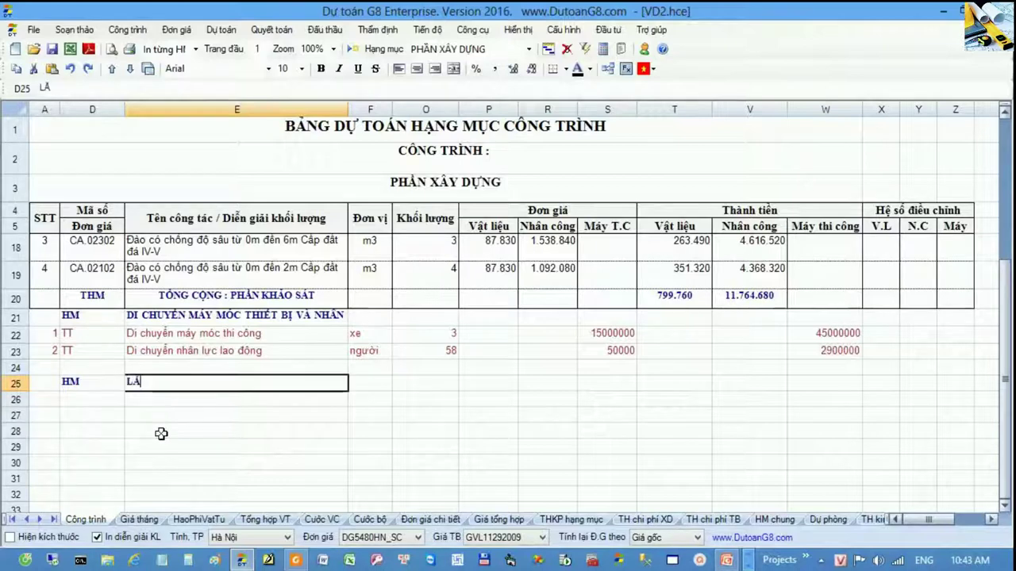
text( ĐẶT CẦU)
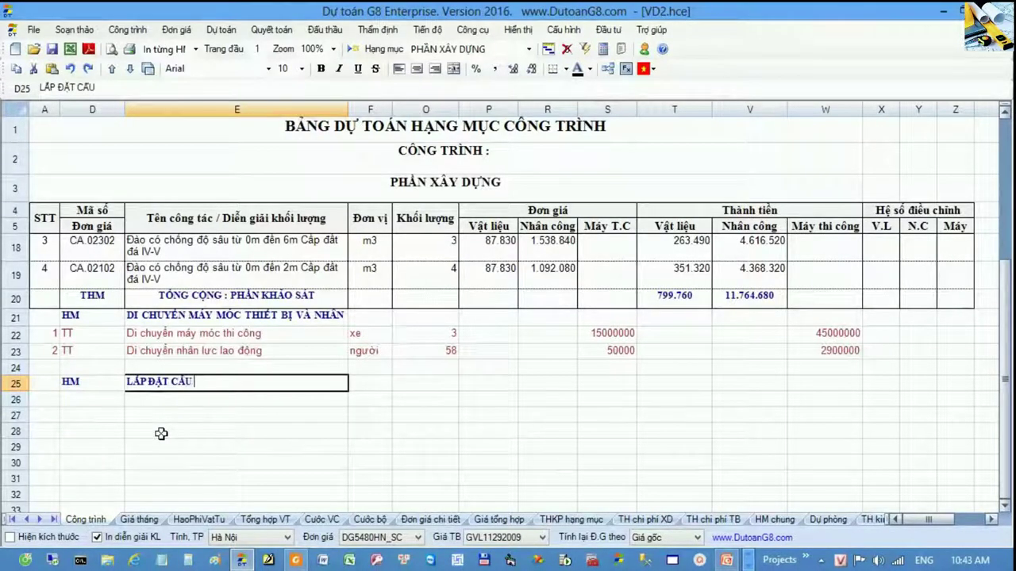
text( THUPS)
key(Return)
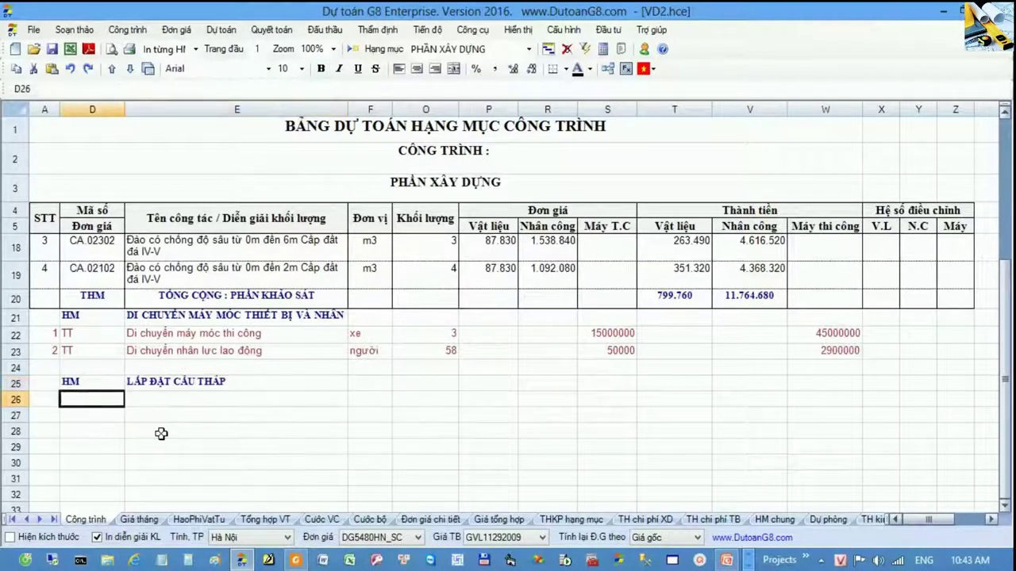
Step: Search for "đào móng" from row 26 and insert work AB.11323, strip foundation excavation ≤3 m wide, ≤2 m deep, soil class III
scroll(263, 444, down, 1)
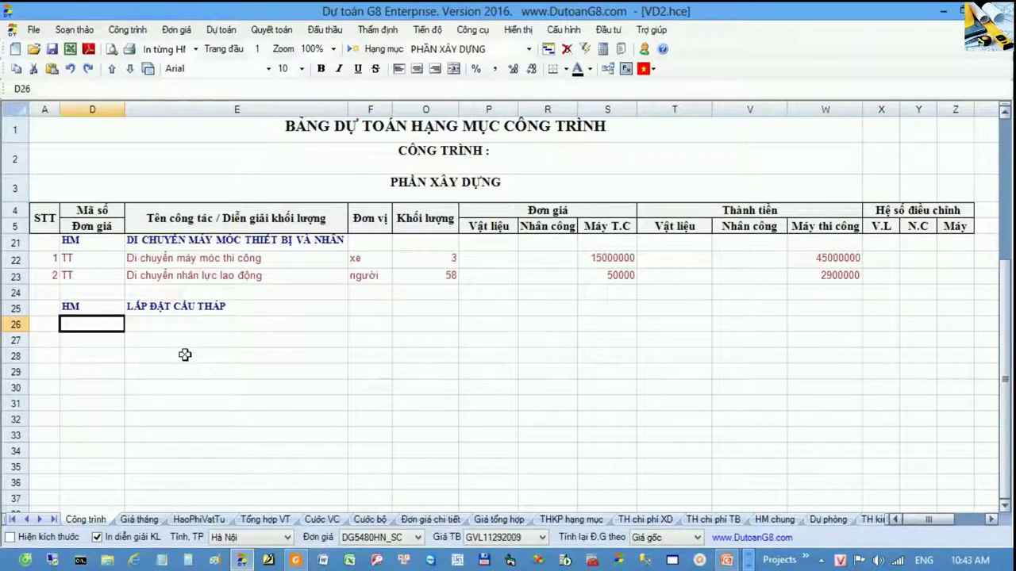
click(163, 326)
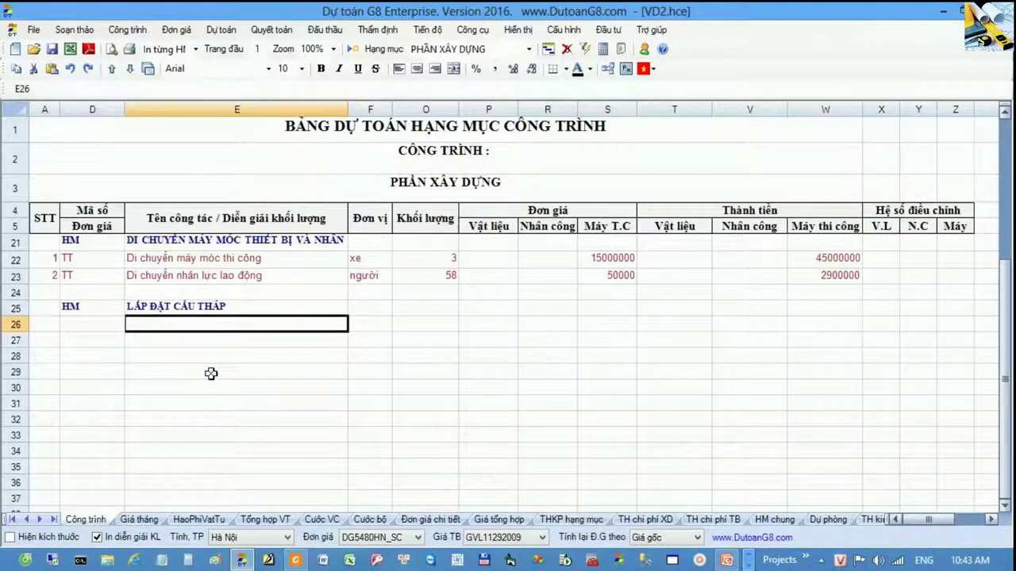
text(đa)
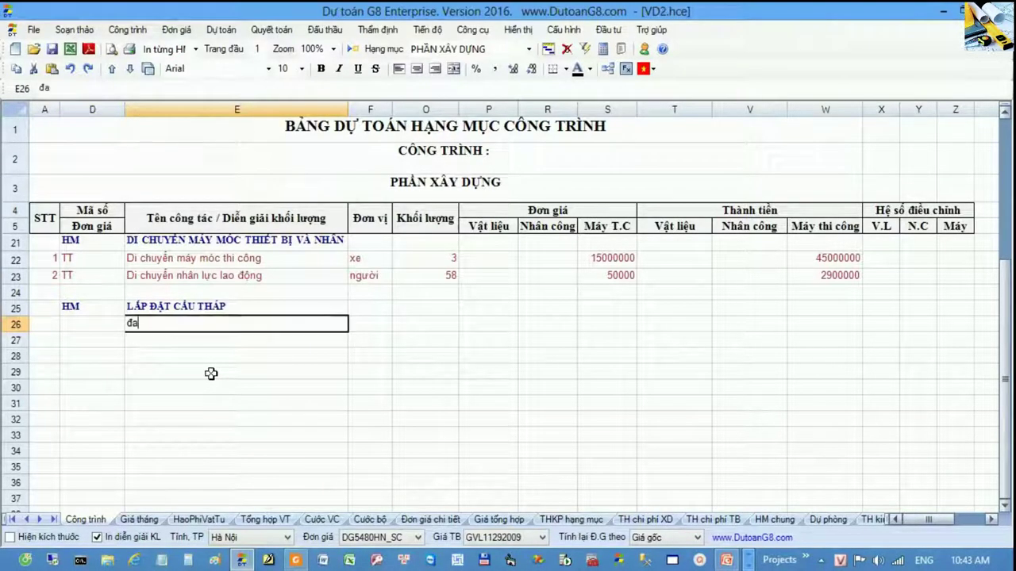
text(o mogn)
key(BackSpace)
key(BackSpace)
key(BackSpace)
text(ngs)
key(Return)
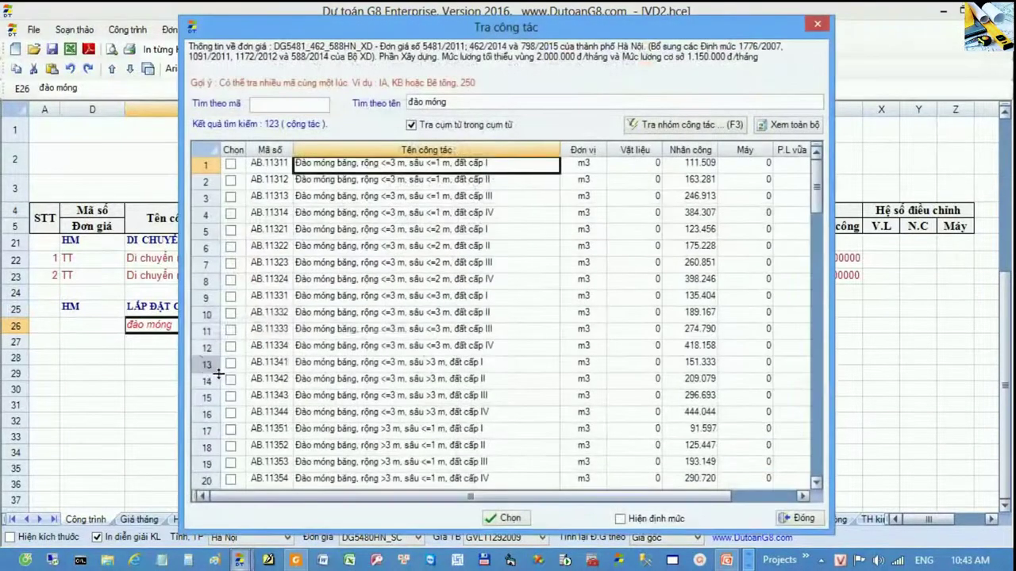
click(413, 292)
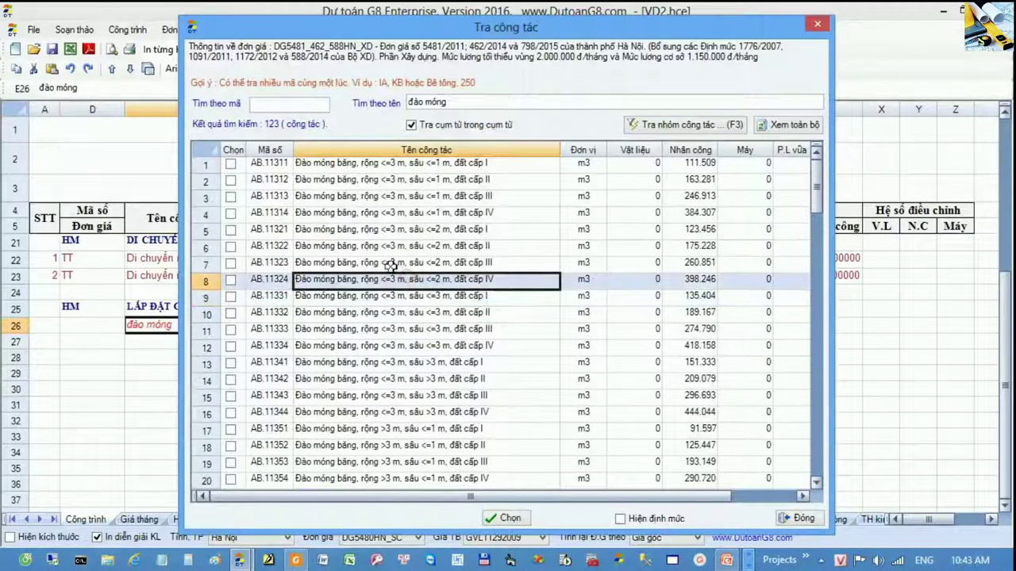
click(390, 263)
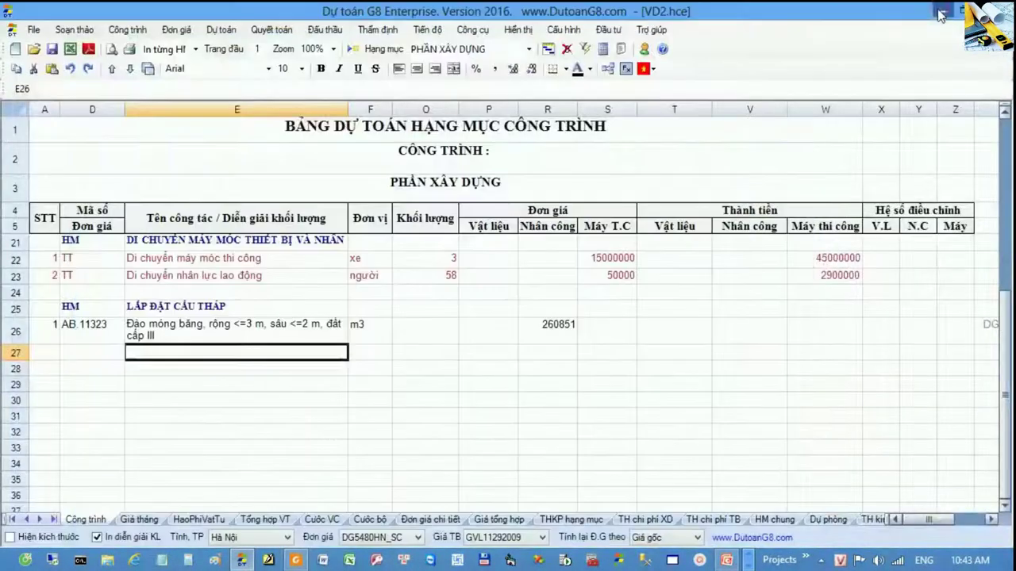
Step: Set the quantity of the foundation excavation line in row 26 to 57
drag(96, 331, 262, 328)
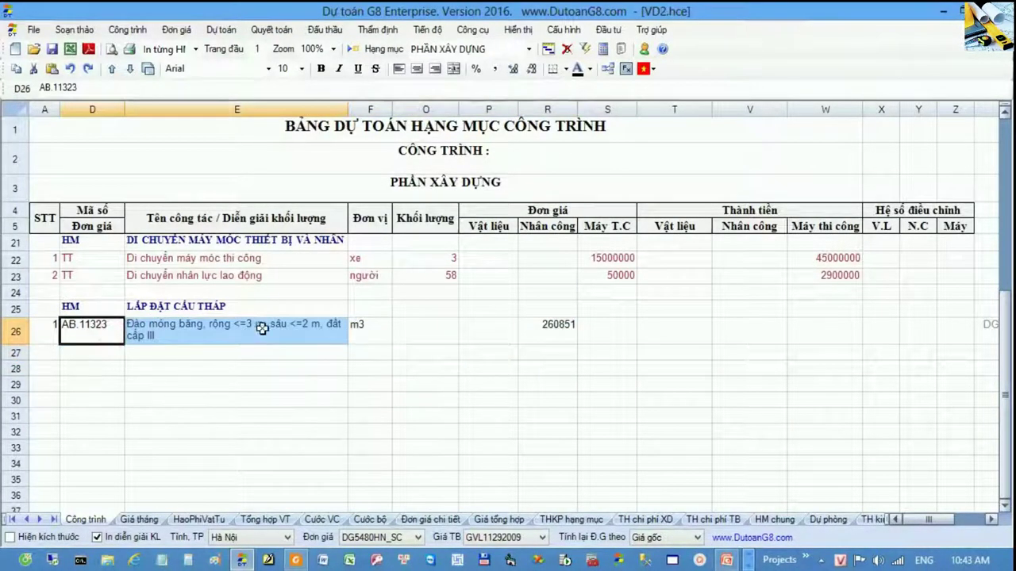
click(426, 336)
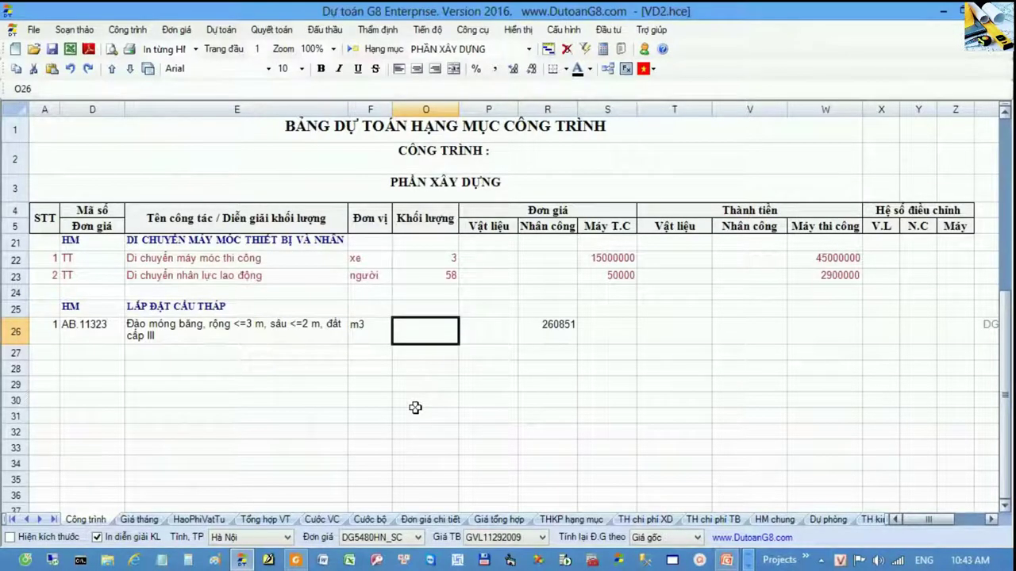
text(57)
key(Return)
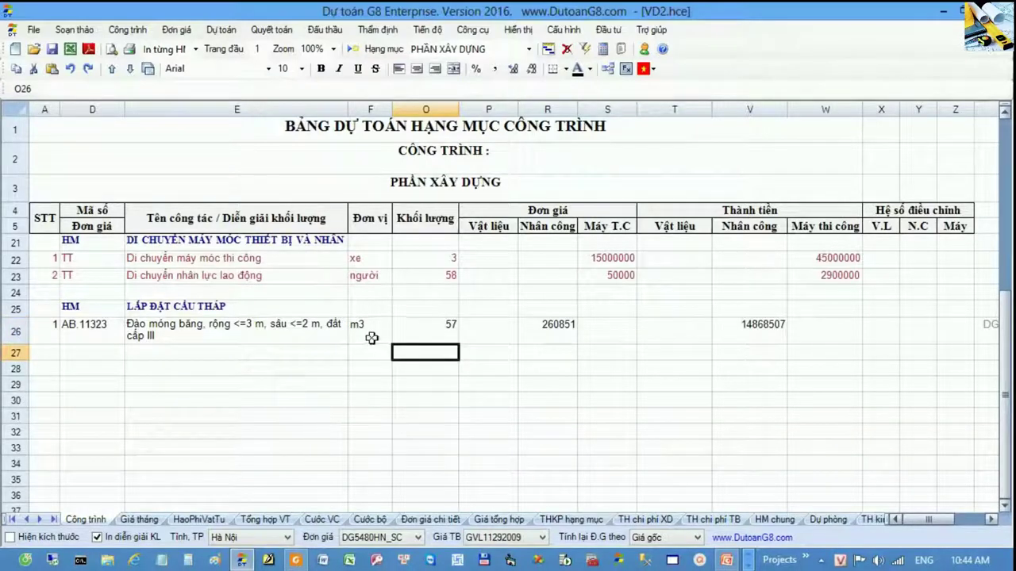
drag(377, 339, 451, 334)
Step: Look up the AF.8 formwork works for row 27 and insert AF.81121, timber formwork for round or polygonal column footings
click(108, 353)
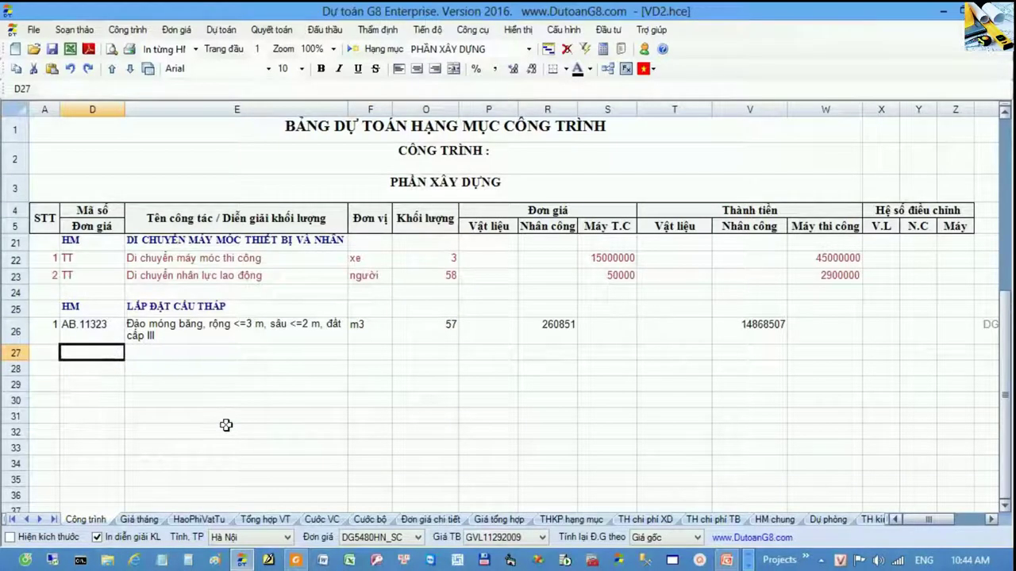
text(à)
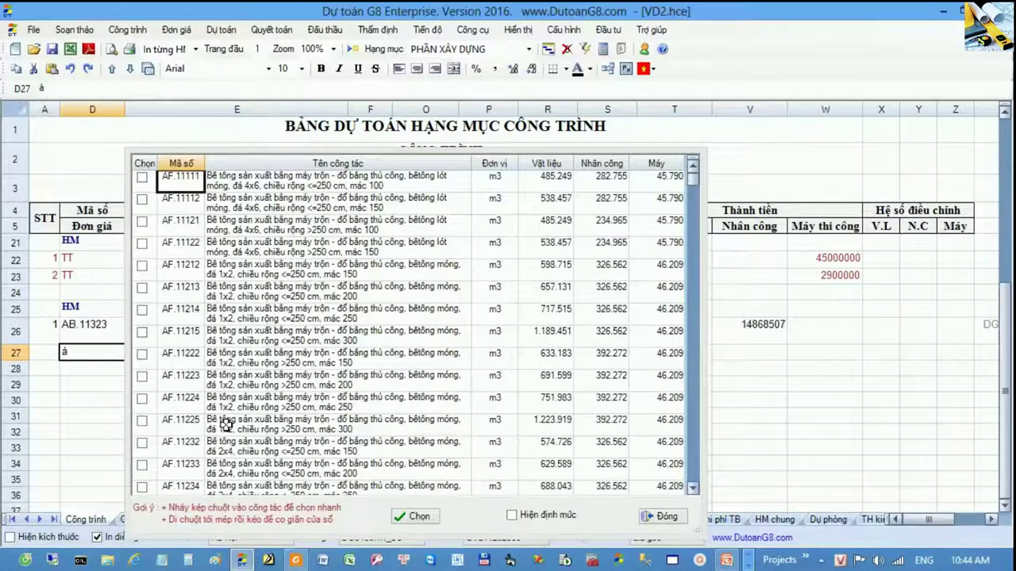
text(8)
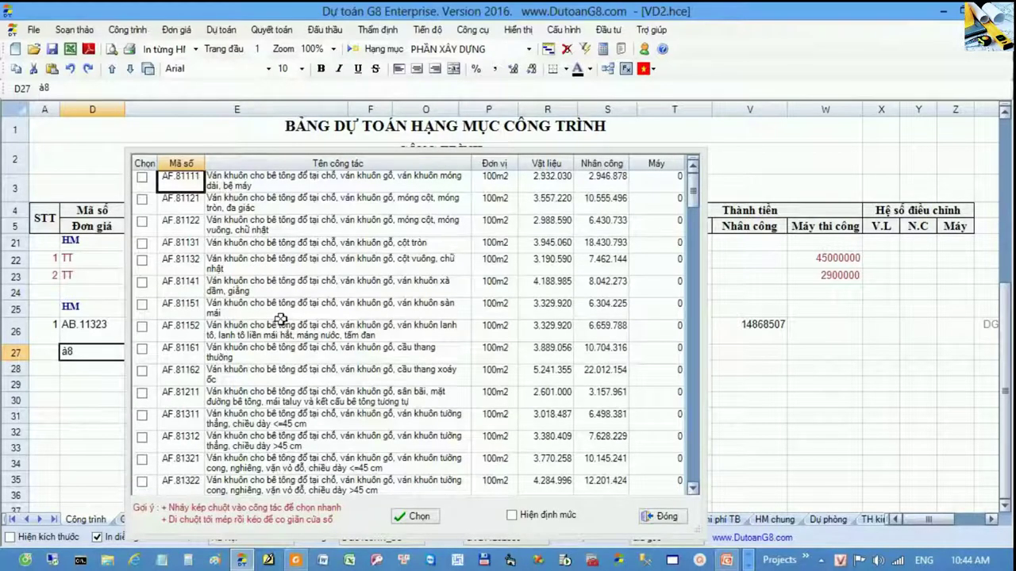
click(295, 373)
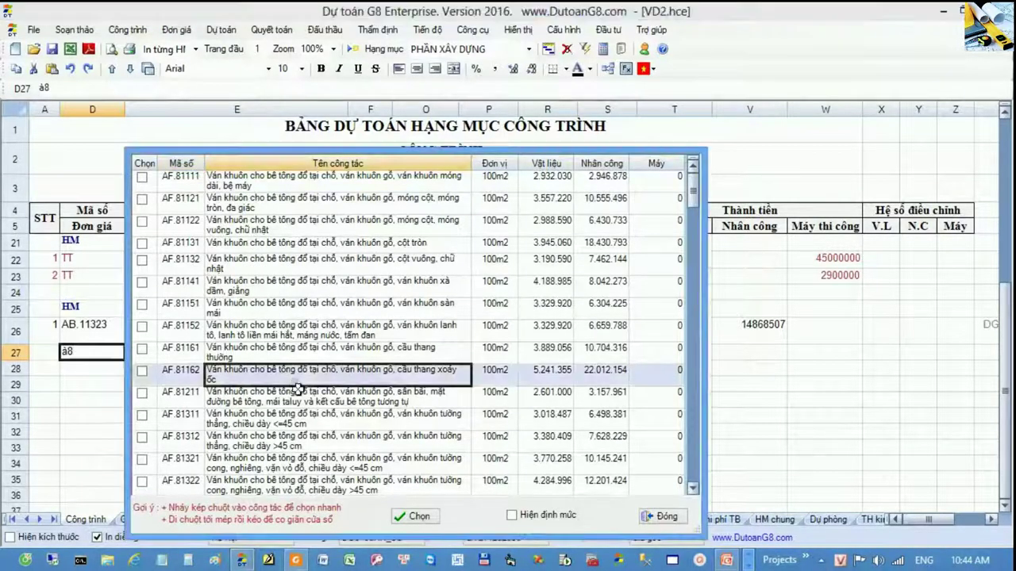
click(325, 426)
click(328, 476)
scroll(328, 476, down, 2)
scroll(334, 468, up, 2)
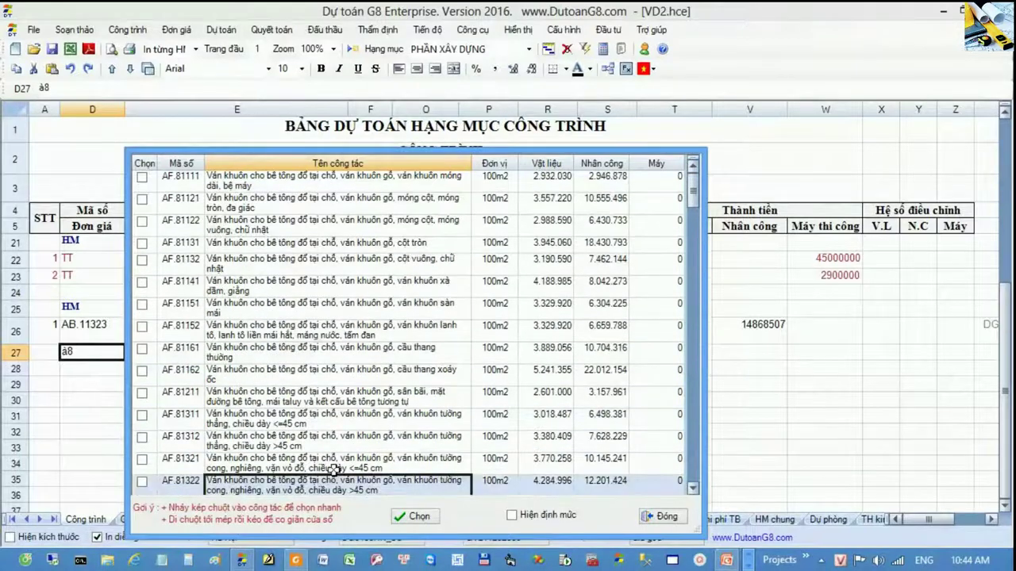
click(284, 205)
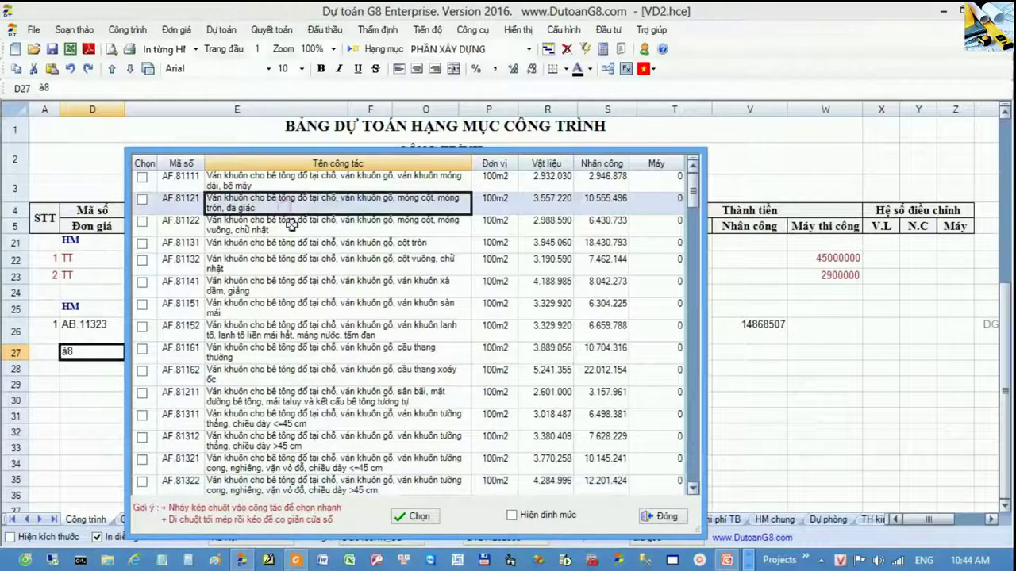
click(408, 516)
click(135, 361)
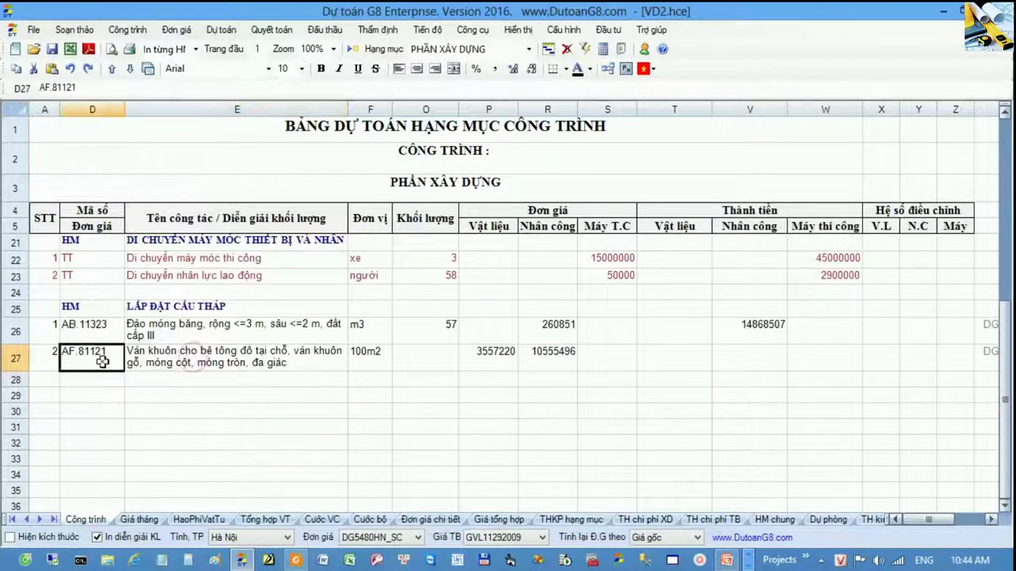
Step: Set the quantity of the AF.81121 formwork line in row 27 to 3,7, in units of 100m2
drag(101, 358, 357, 359)
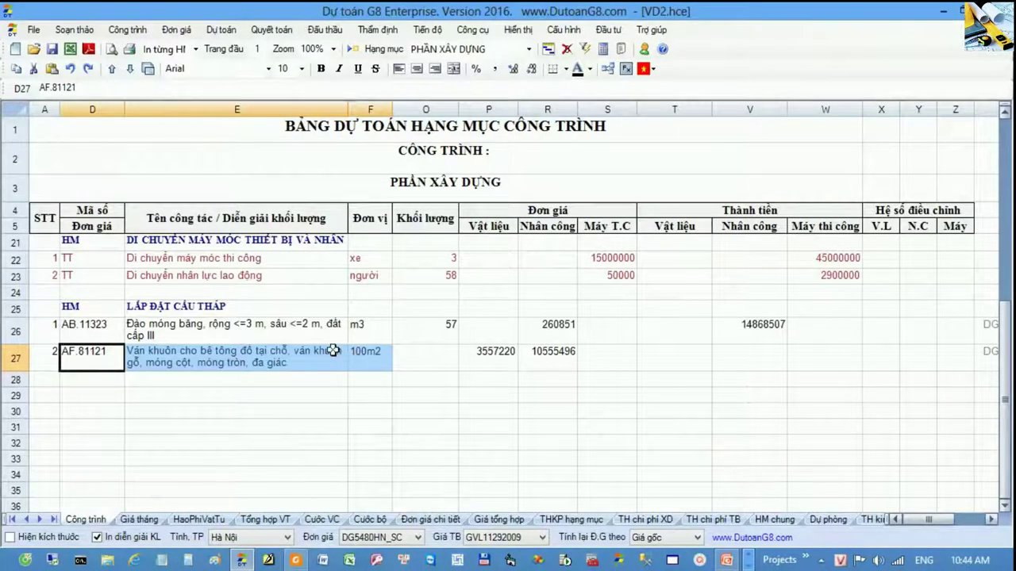
click(441, 362)
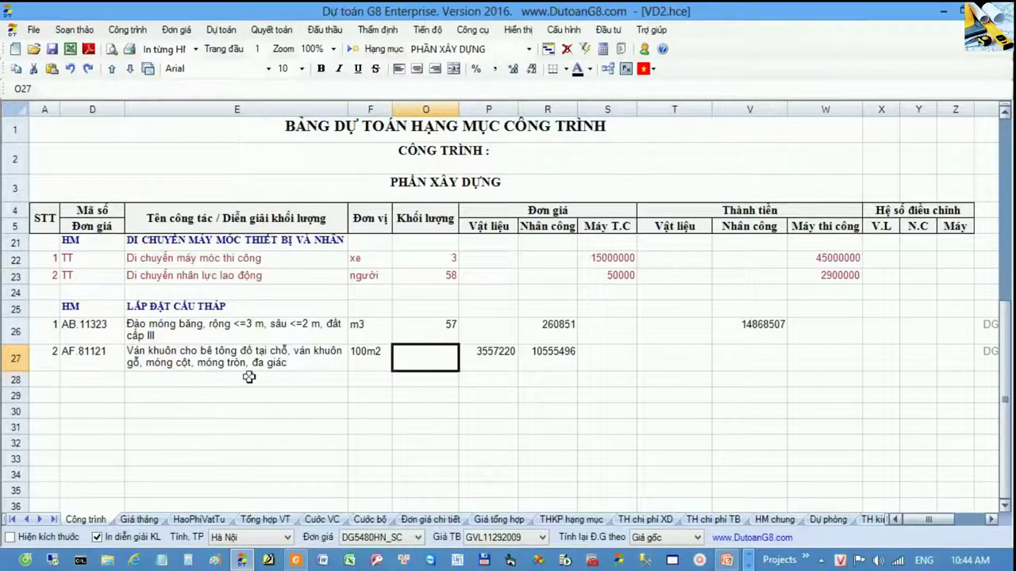
drag(102, 362, 427, 358)
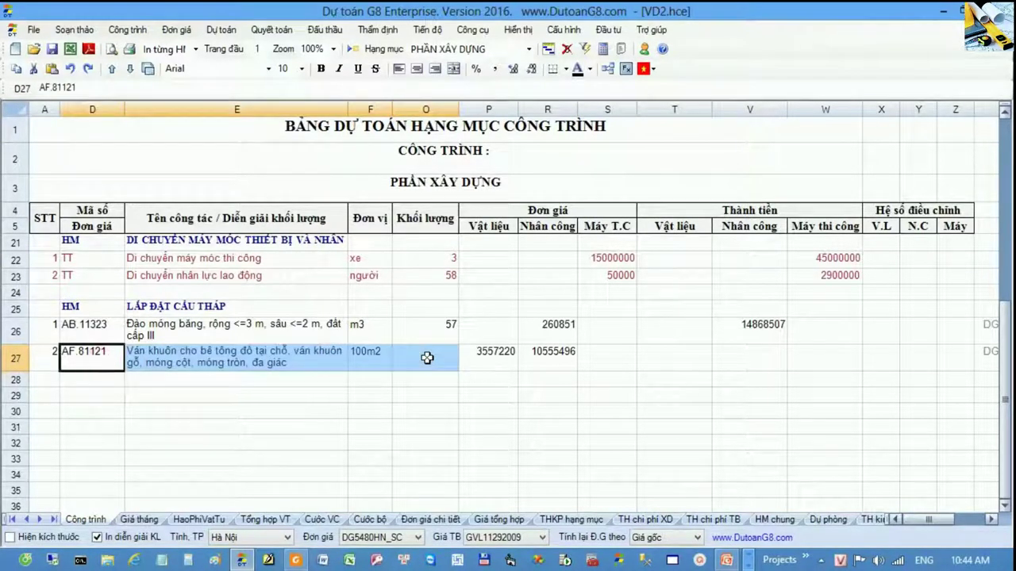
click(427, 358)
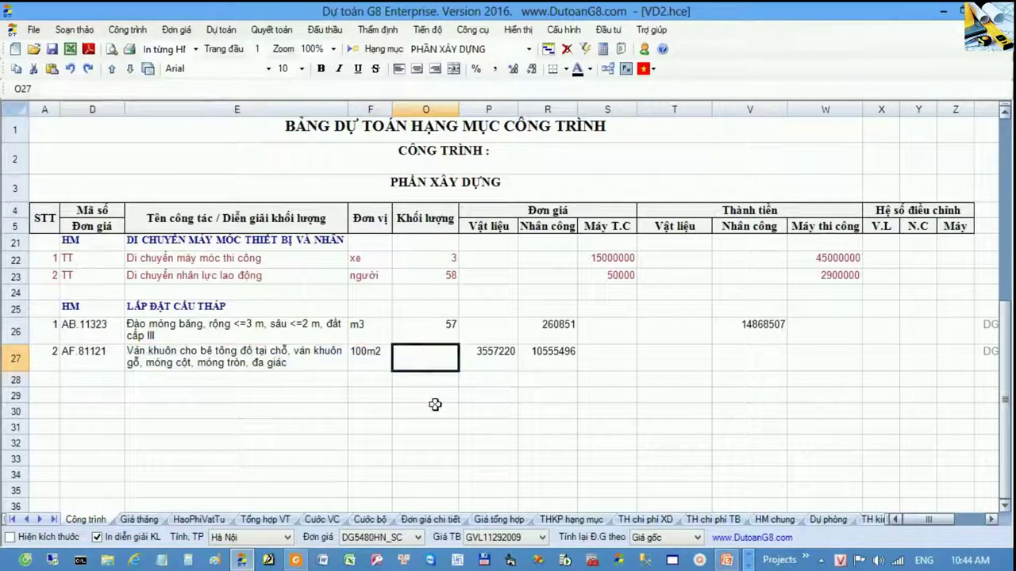
click(373, 354)
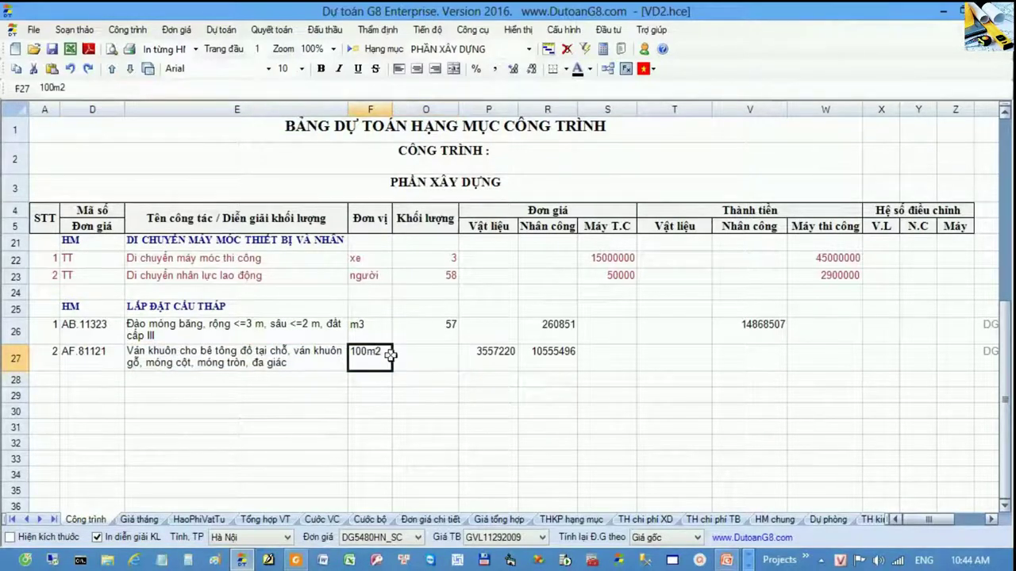
click(426, 361)
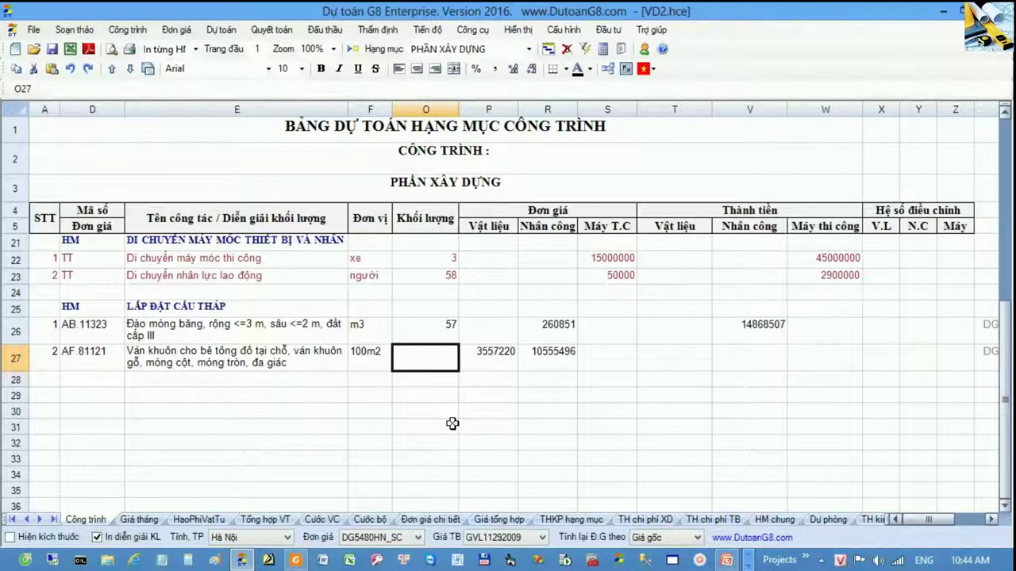
text(3.7)
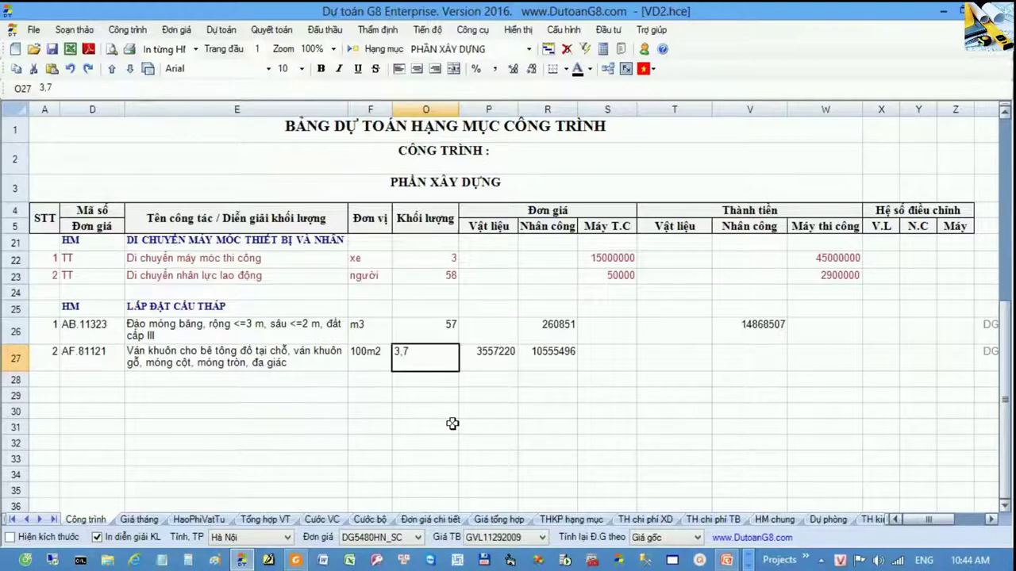
key(Return)
Step: Look up the AF.6 reinforcement works for row 28 and insert AF.61230, machine base rebar over 18 mm in diameter
key(Home)
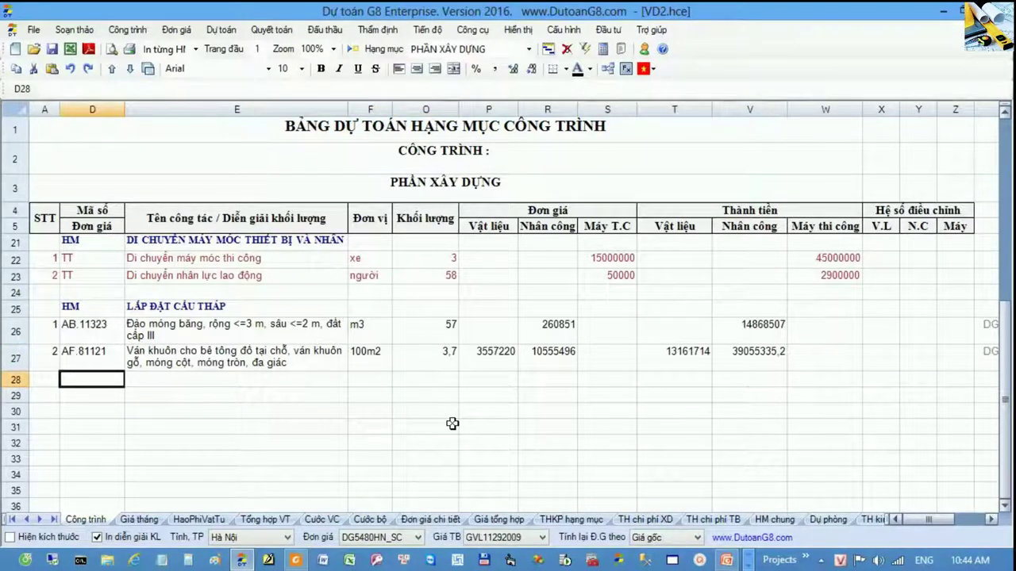
text(a)
text(6)
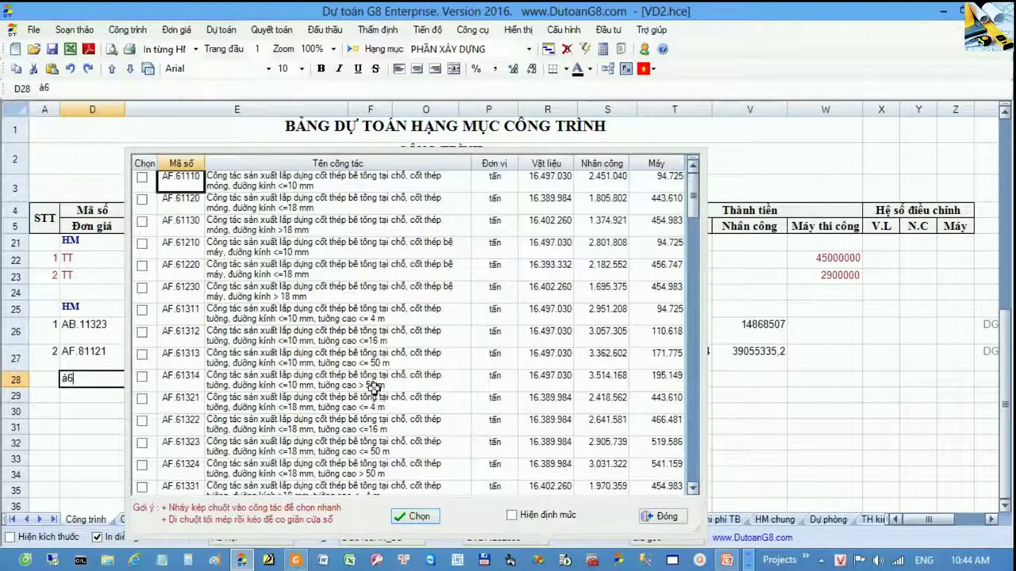
click(370, 359)
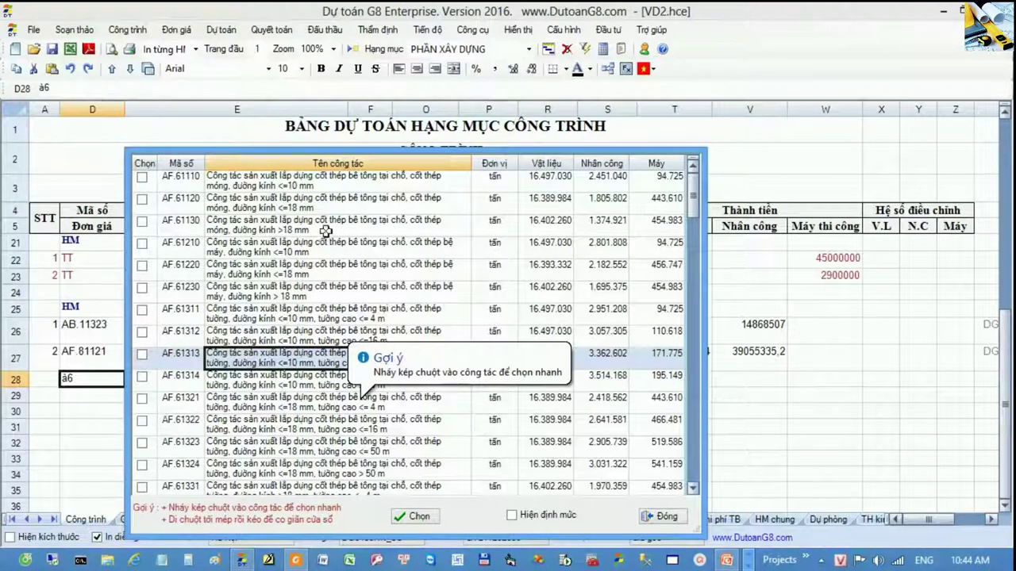
click(314, 296)
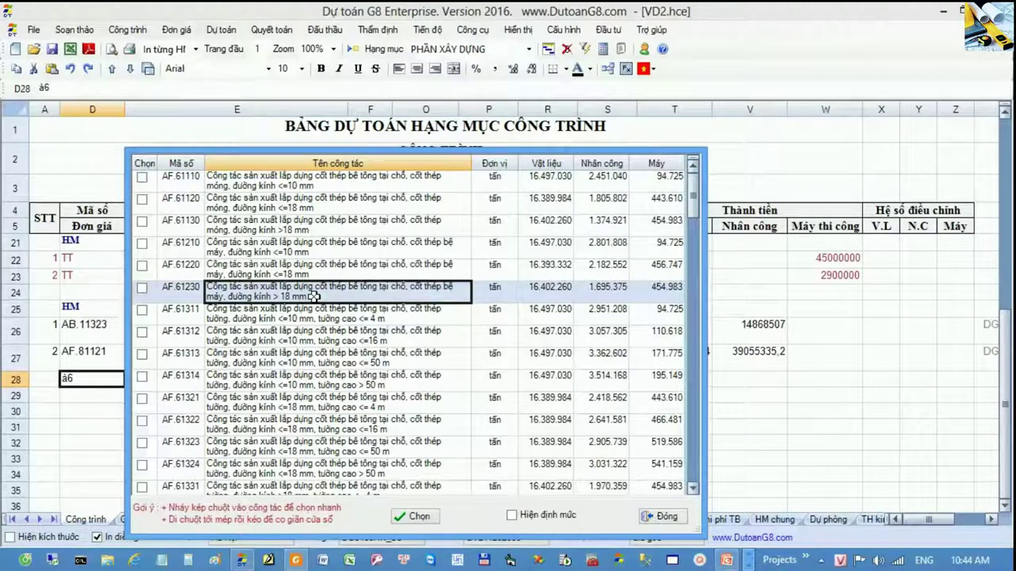
click(416, 517)
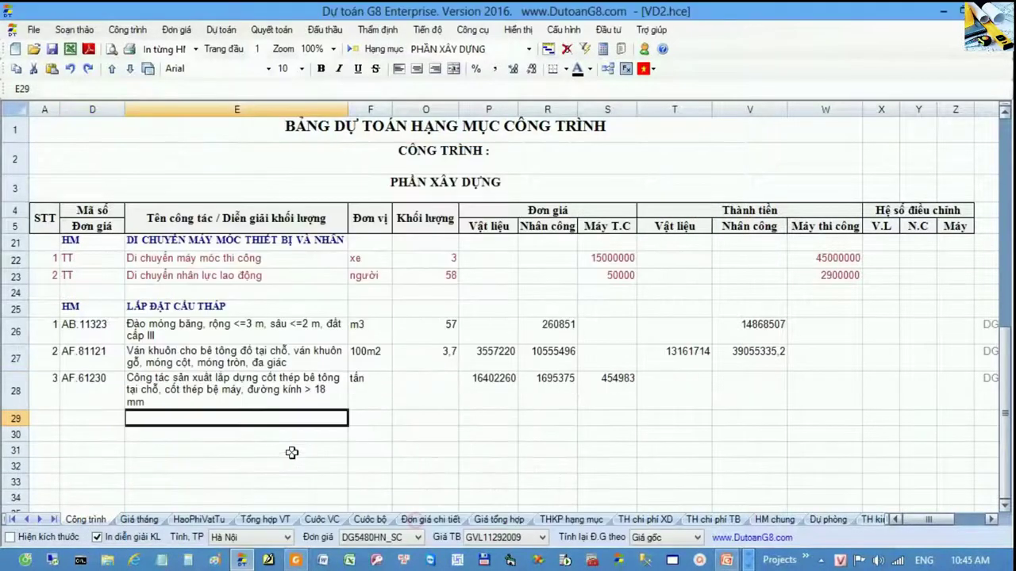
Step: Set the quantity of the AF.61230 reinforcement line in row 28 to 1,8 tonnes
click(426, 400)
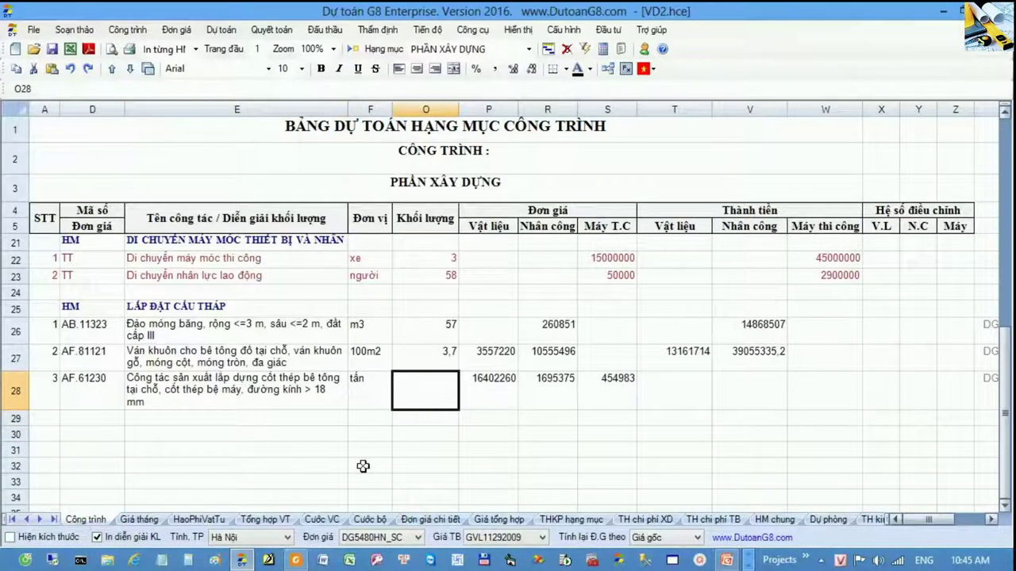
text(1)
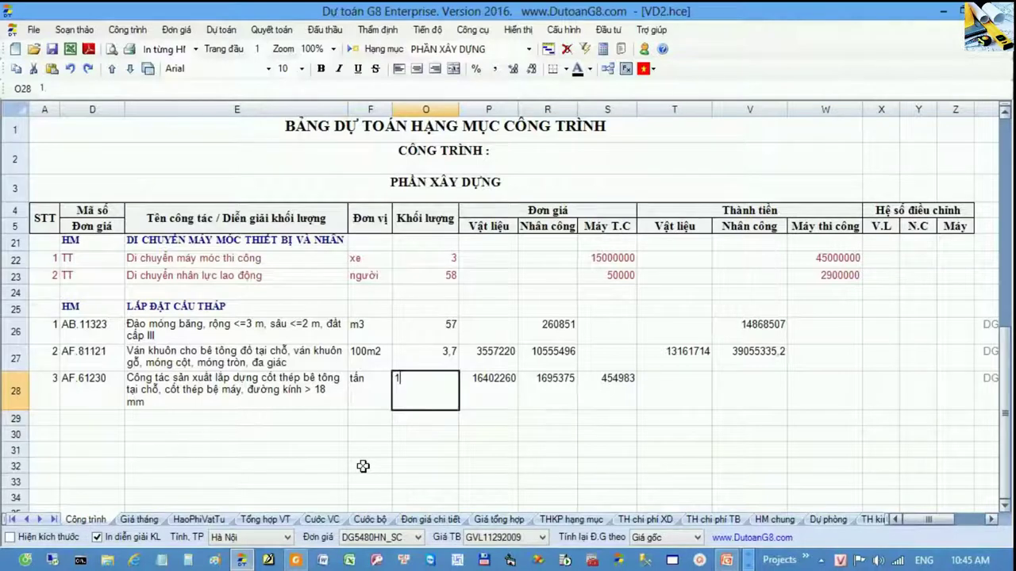
text(,8)
key(Return)
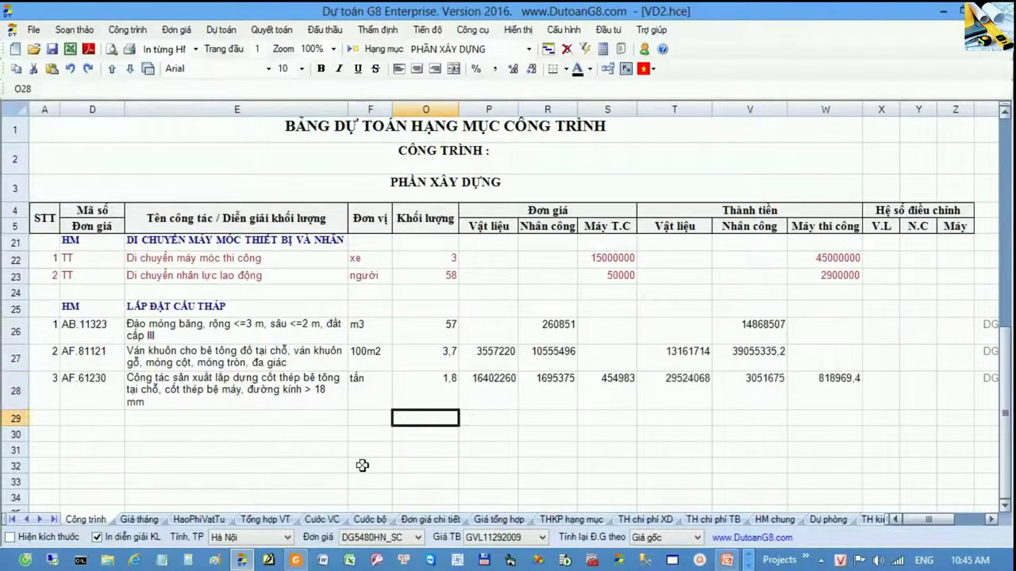
Step: Look up the AF.1 concrete works for row 29, insert AF.11214, foundation concrete ≤250 cm wide, grade 250, and set its quantity to 48 m3
key(Left)
key(Left)
key(Left)
text(a)
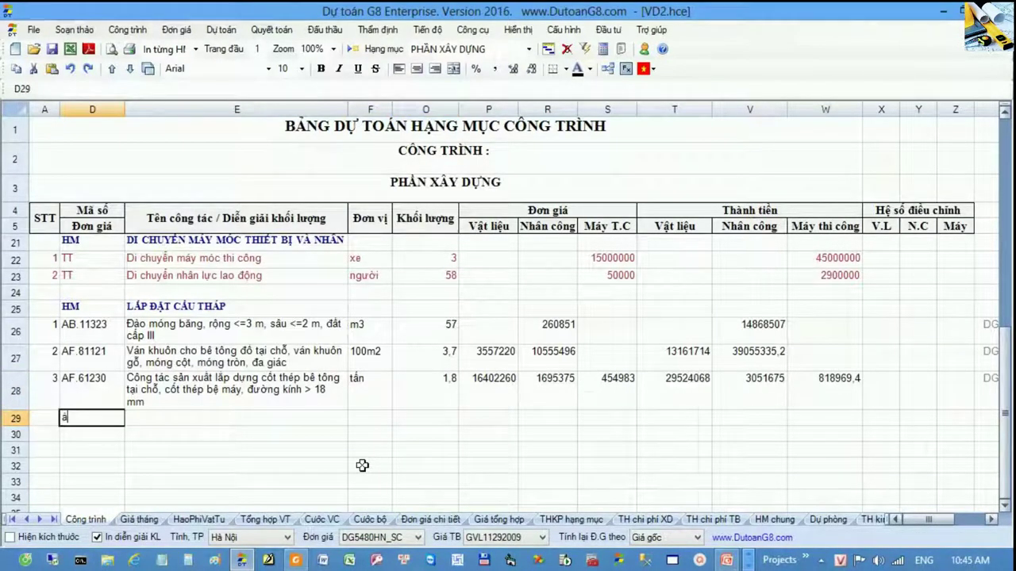
key(Return)
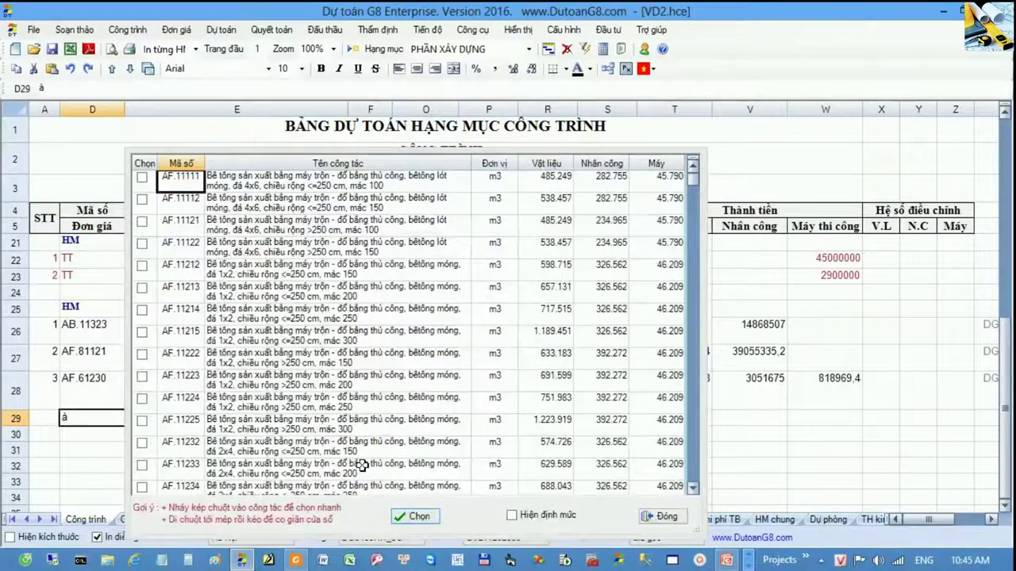
click(349, 315)
click(416, 516)
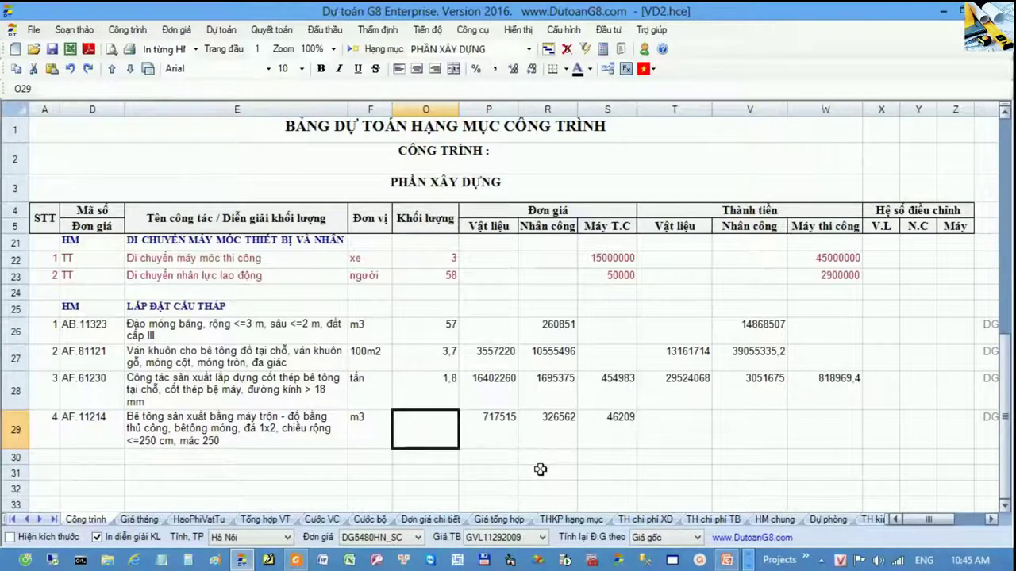
text(48)
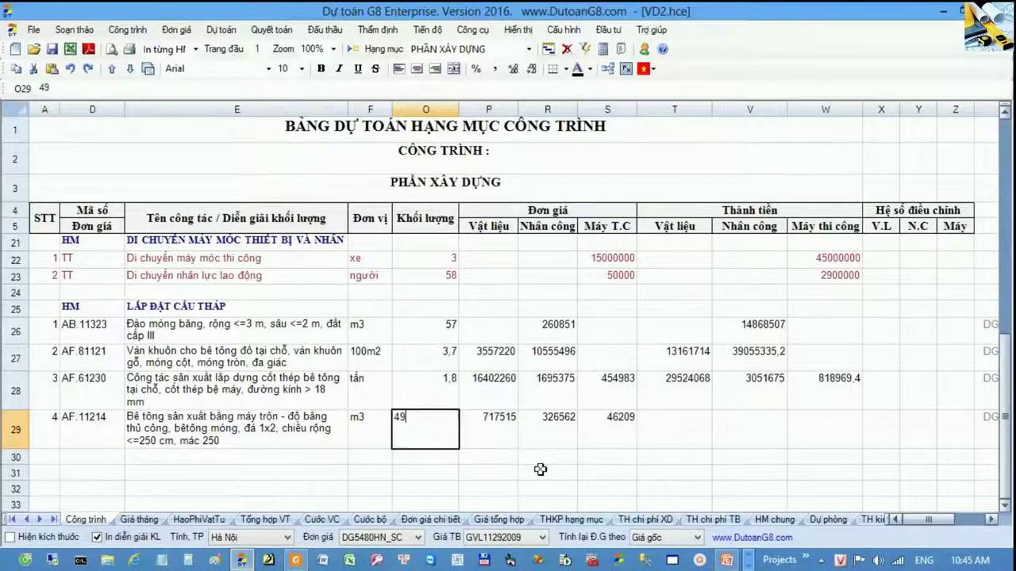
key(Return)
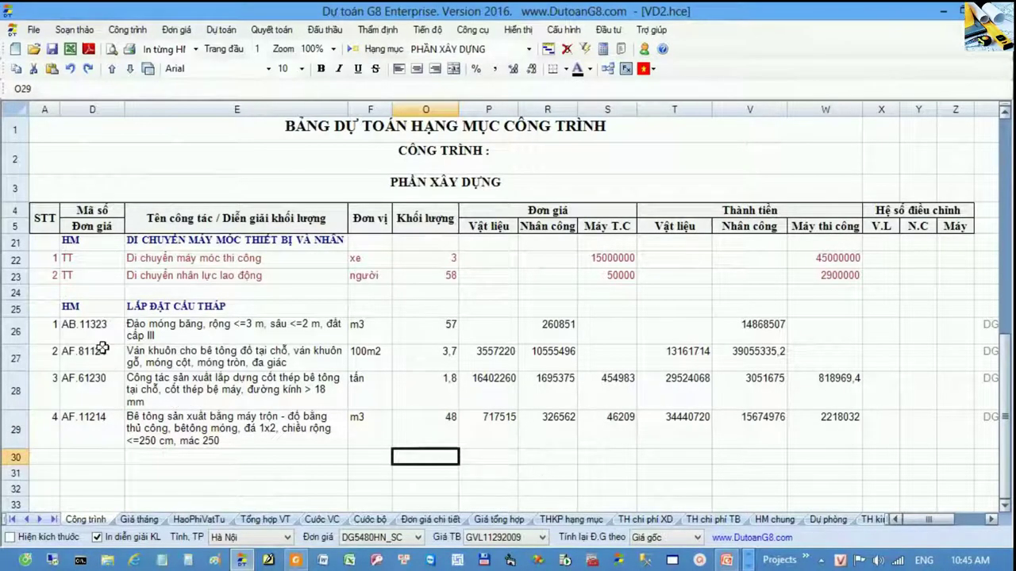
Step: Review the codes, descriptions, units and quantities of the four tower crane foundation works in rows 26 to 29
drag(87, 325, 113, 426)
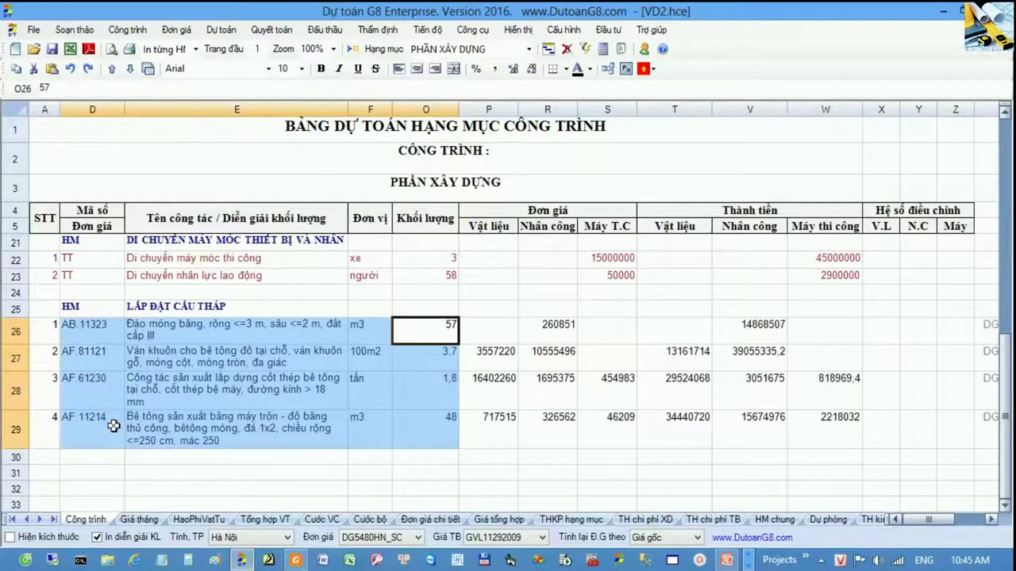
click(113, 426)
drag(89, 329, 394, 428)
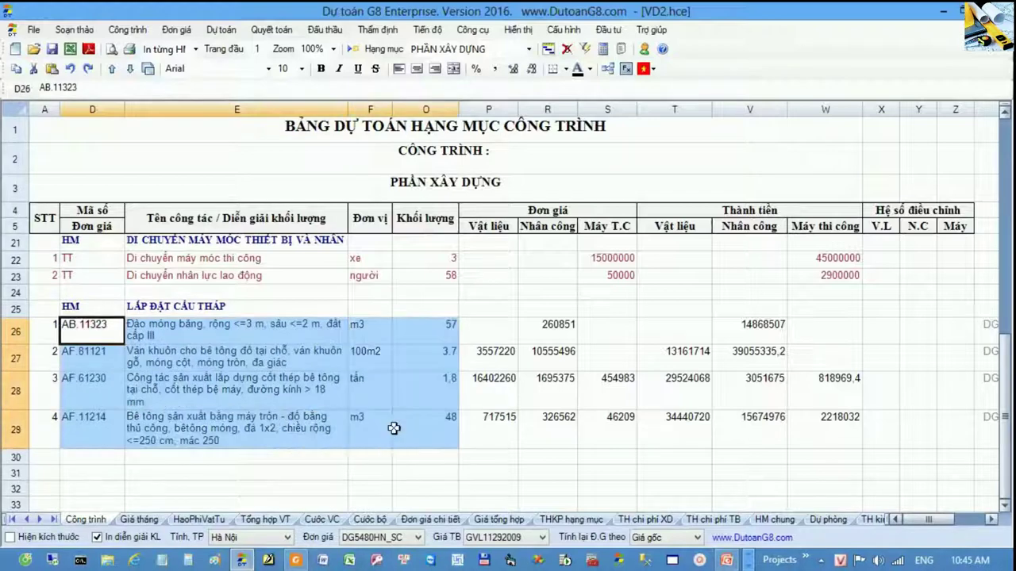
click(420, 427)
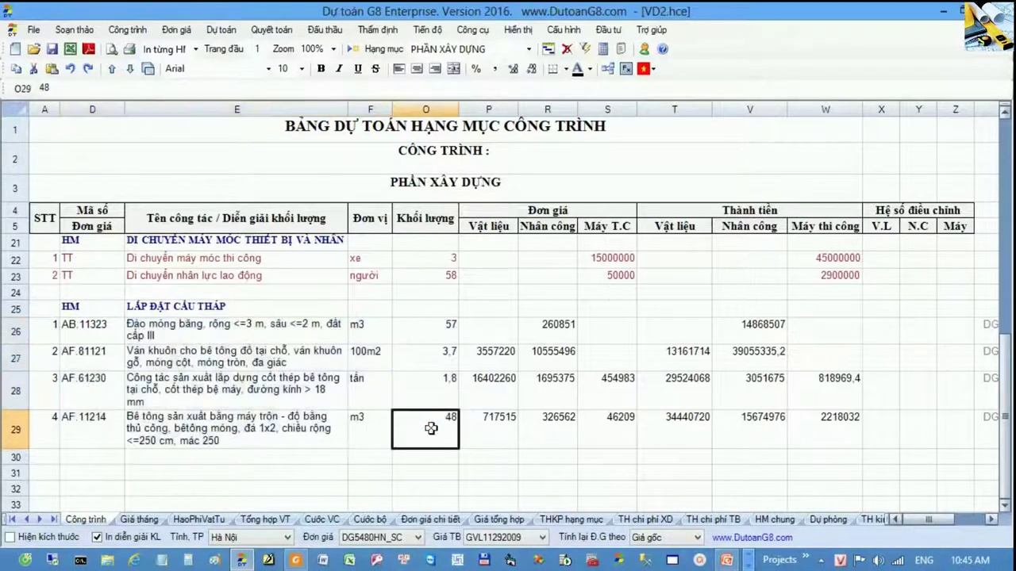
click(108, 454)
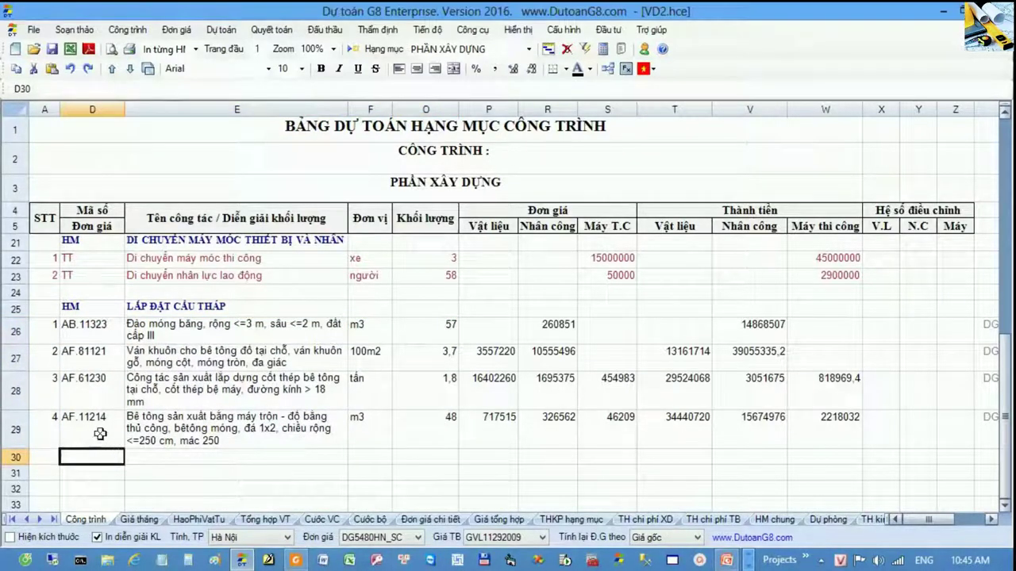
drag(79, 334, 446, 426)
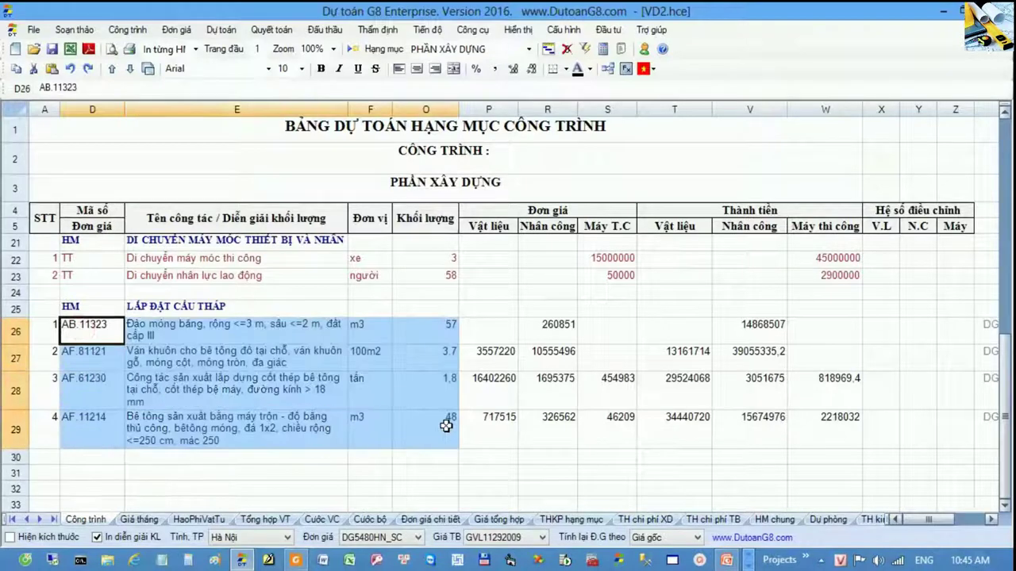
Step: Add a TT item named "Nối đốt cẩu" in row 30 below the foundation concrete line
click(93, 459)
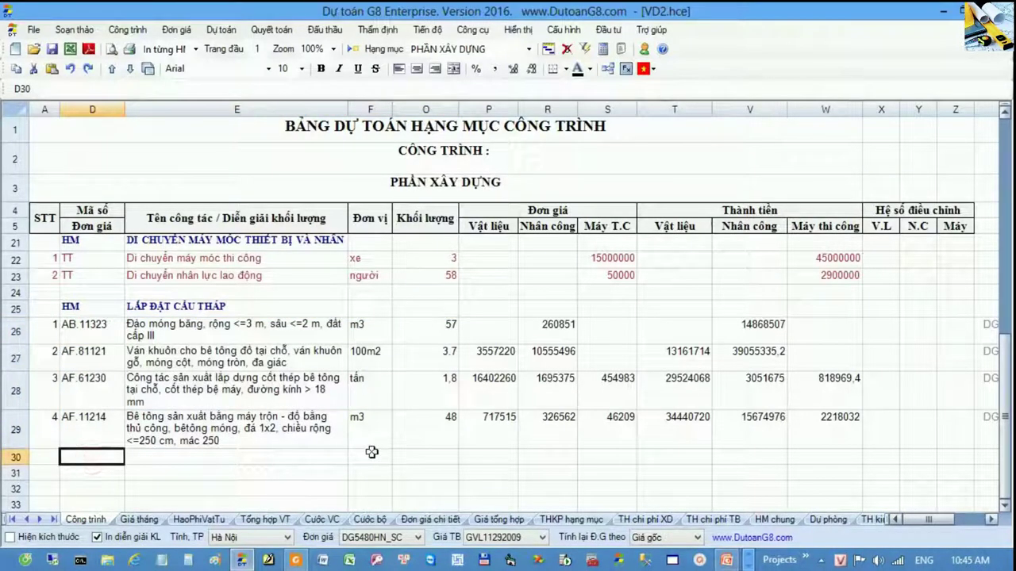
text(TT)
key(Return)
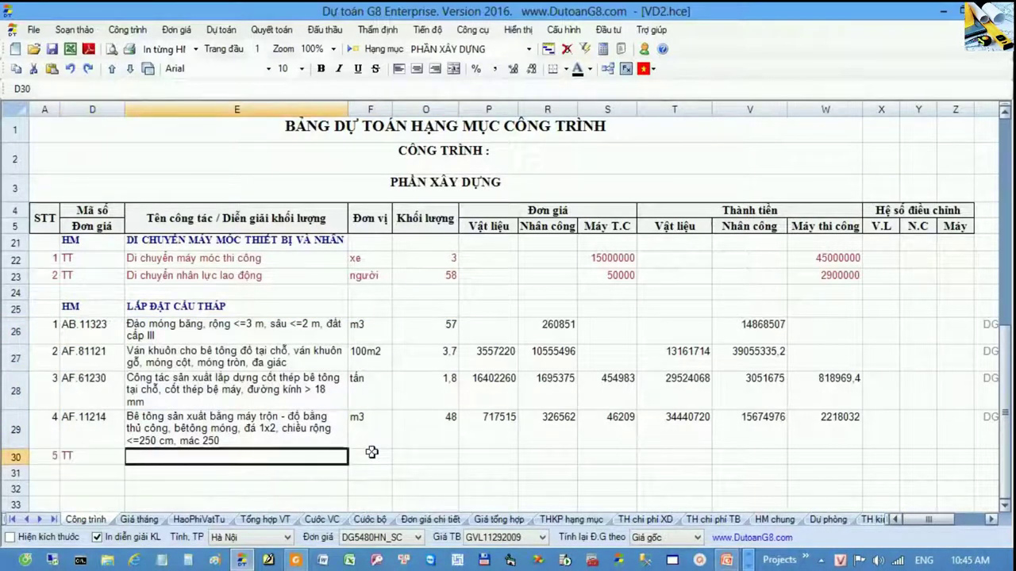
text(Nối đôi)
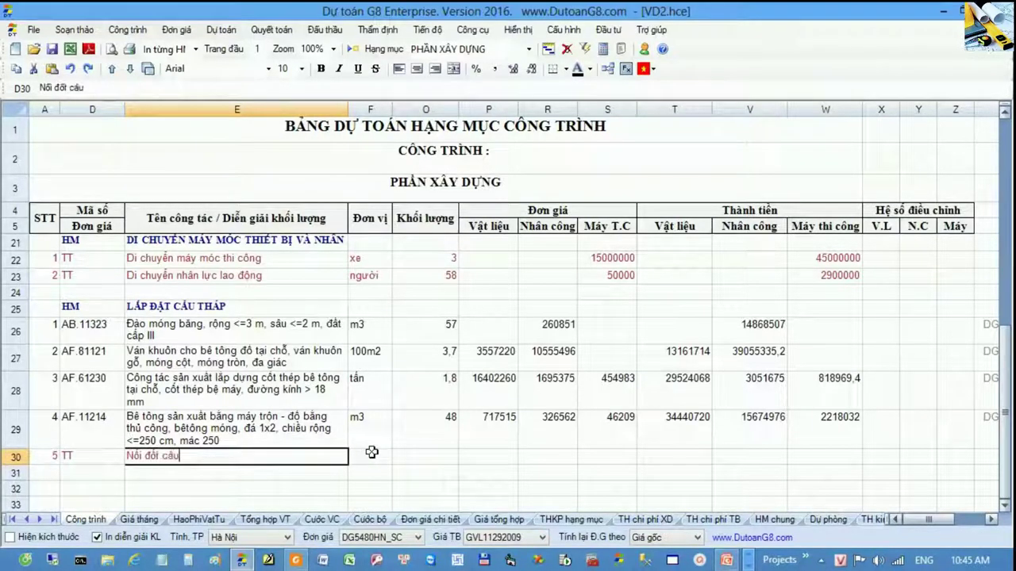
key(Return)
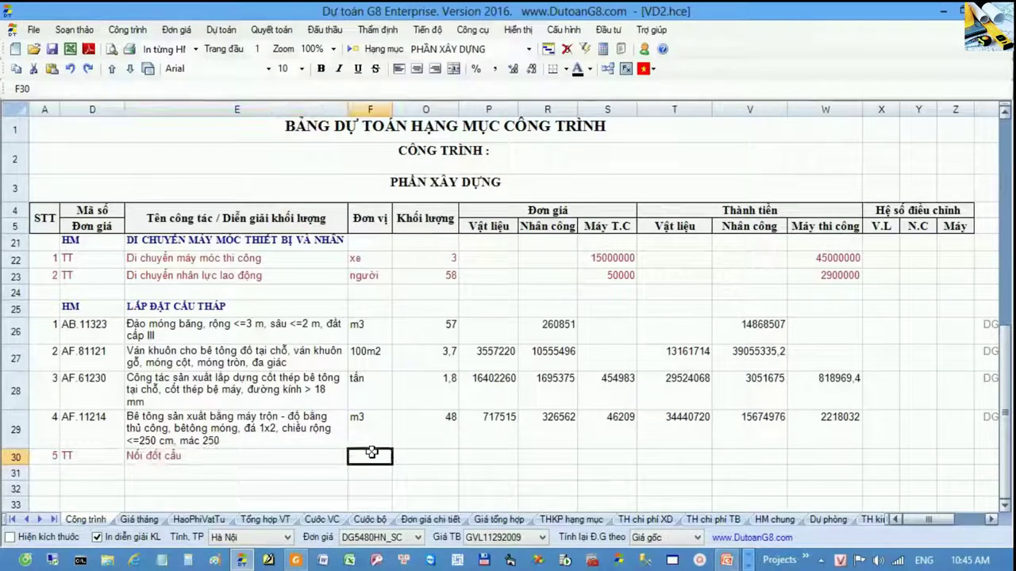
Step: Give the "Nối đốt cẩu" item in row 30 the unit đốt and a quantity of 50
text(đo)
text(t)
key(Return)
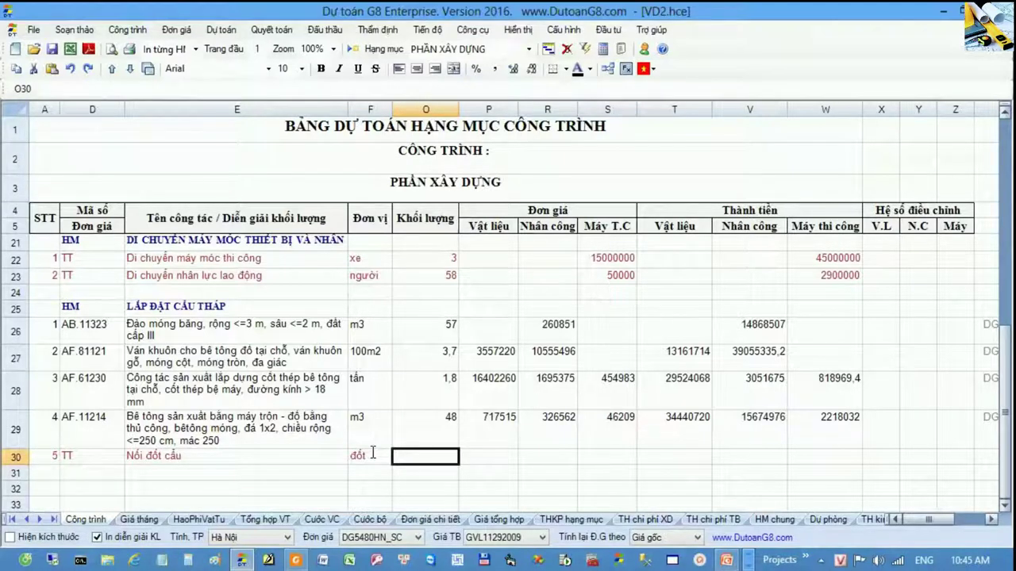
text(50)
key(Return)
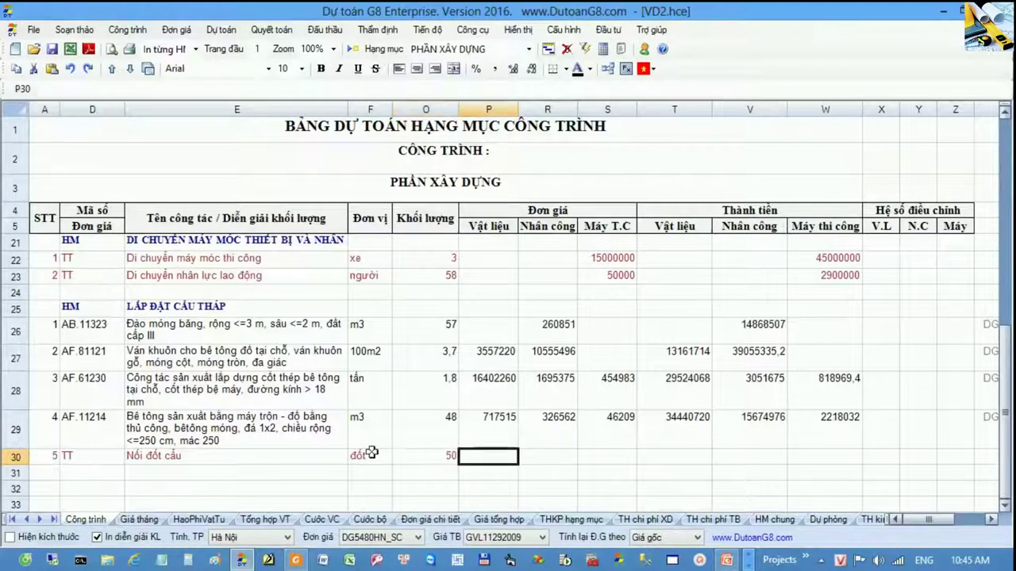
Step: Set the unit prices of the "Nối đốt cẩu" item in row 30 to 200000 for labour and 150000 for machinery
key(Right)
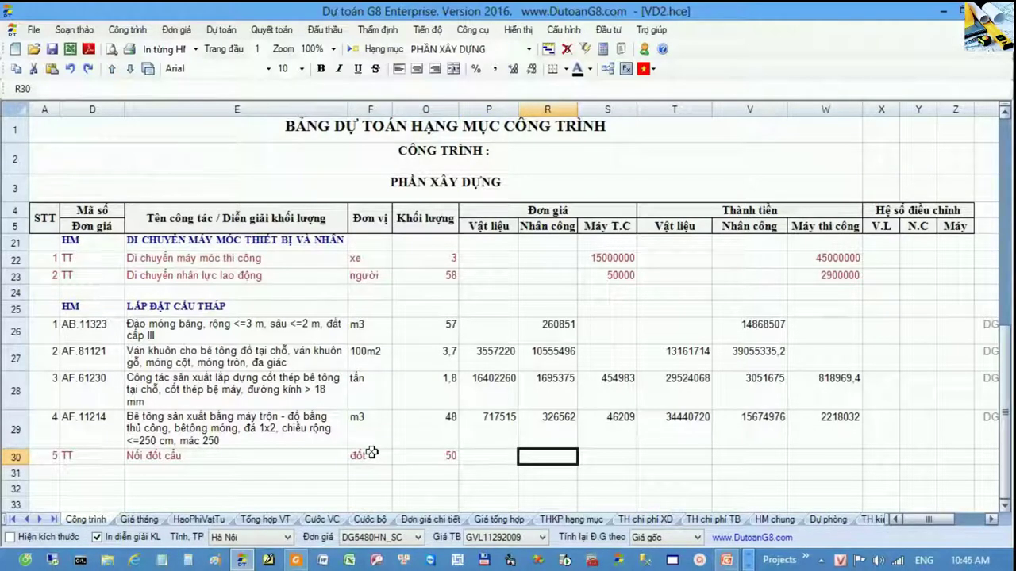
text(200000)
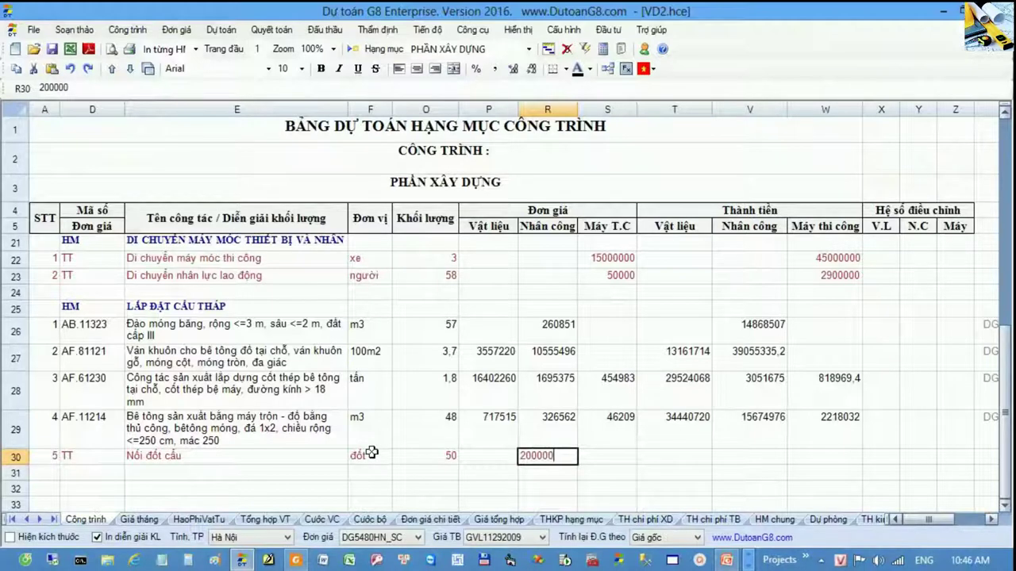
key(Return)
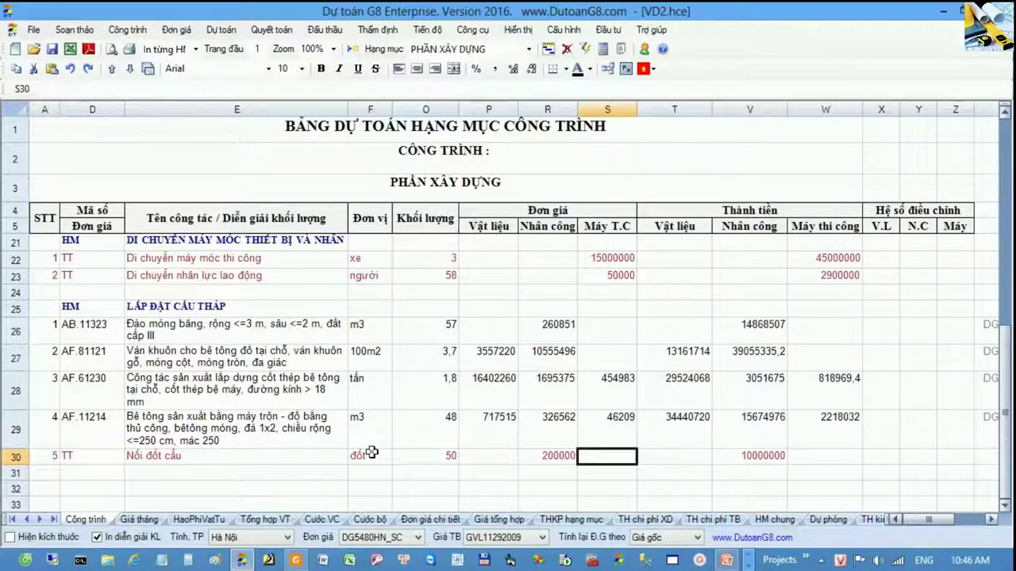
text(15)
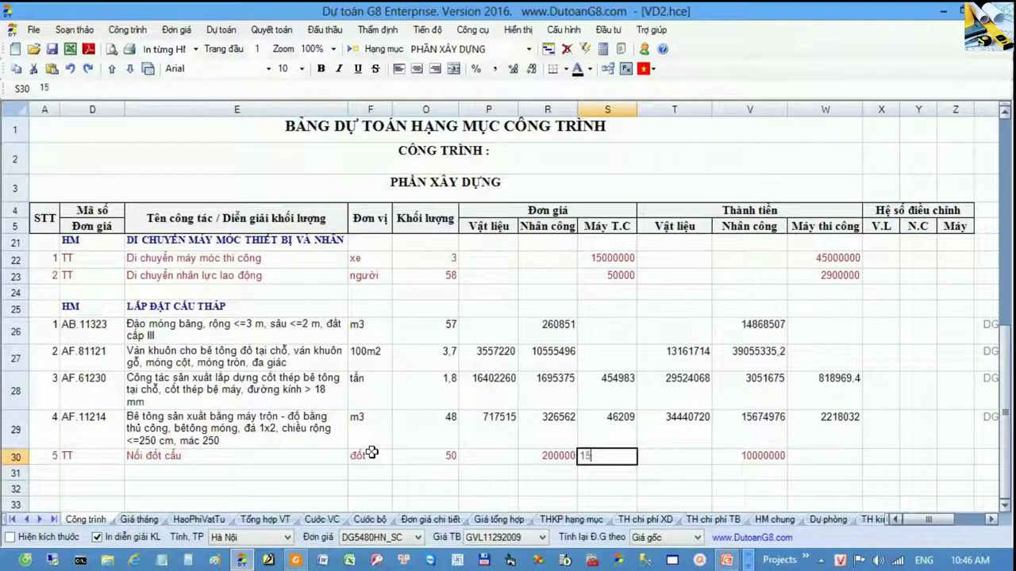
text(0000)
key(Return)
key(Left)
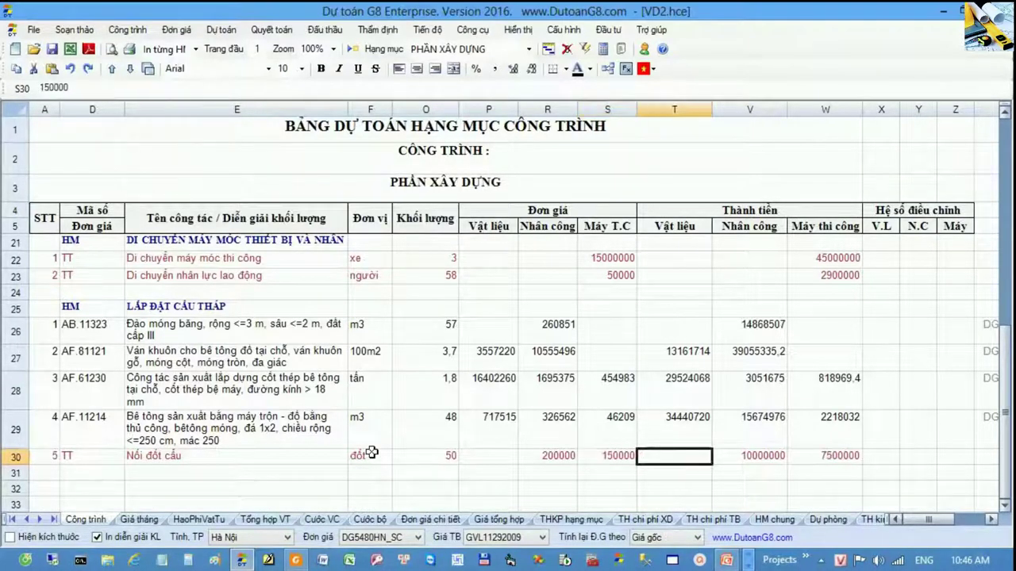
key(shift+Left)
key(shift+Left)
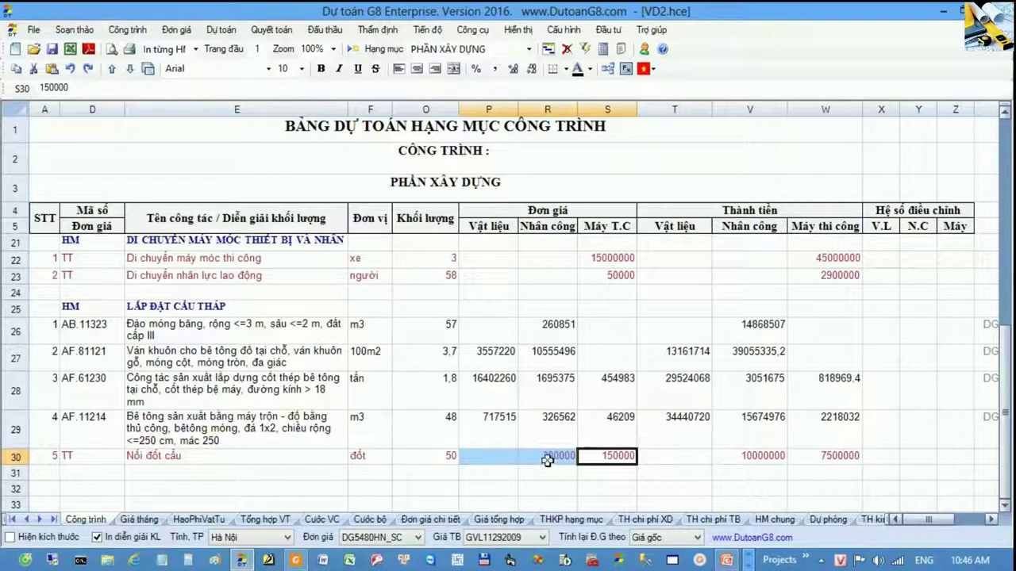
drag(546, 459, 616, 461)
click(447, 436)
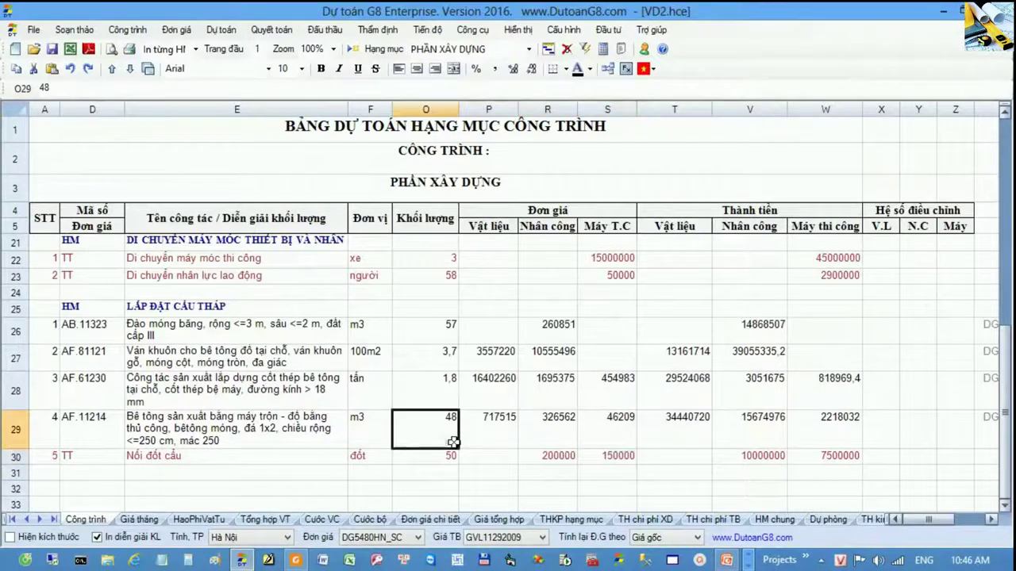
Step: Re-analyse the whole estimate's bill of quantities and check the unit prices and totals of the relocation and tower crane sections
click(353, 53)
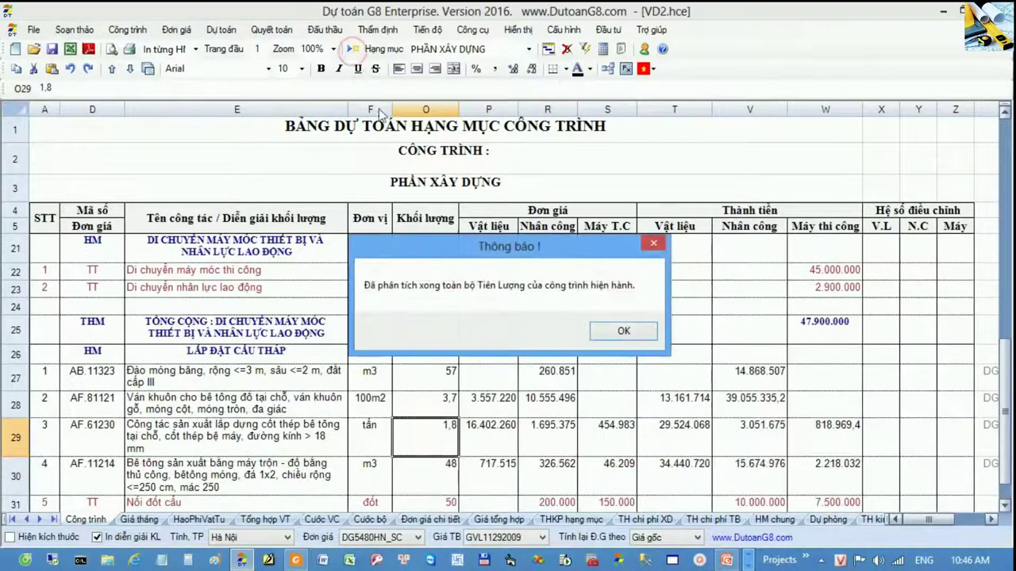
click(600, 328)
drag(491, 398, 601, 485)
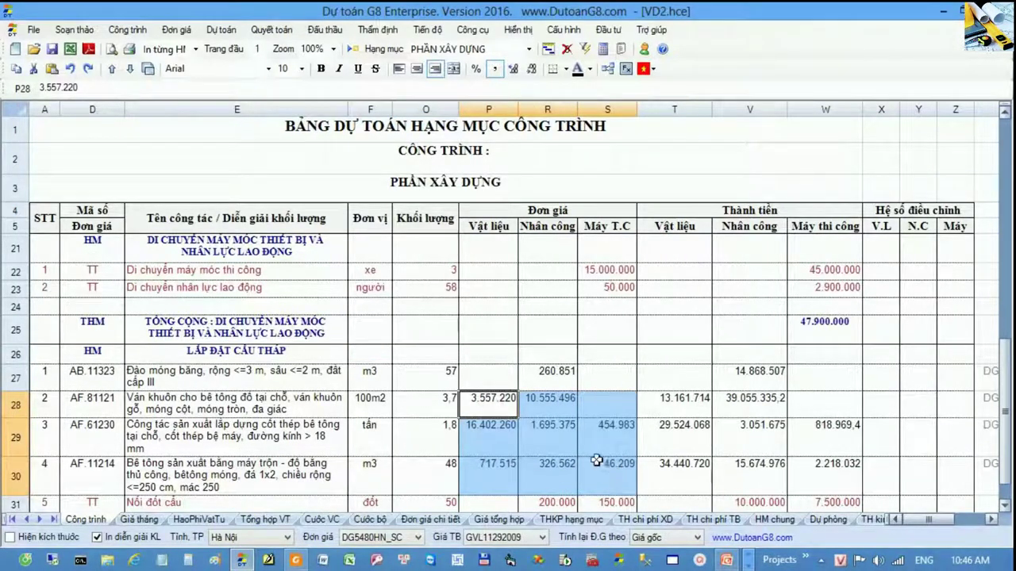
click(565, 446)
scroll(549, 444, down, 1)
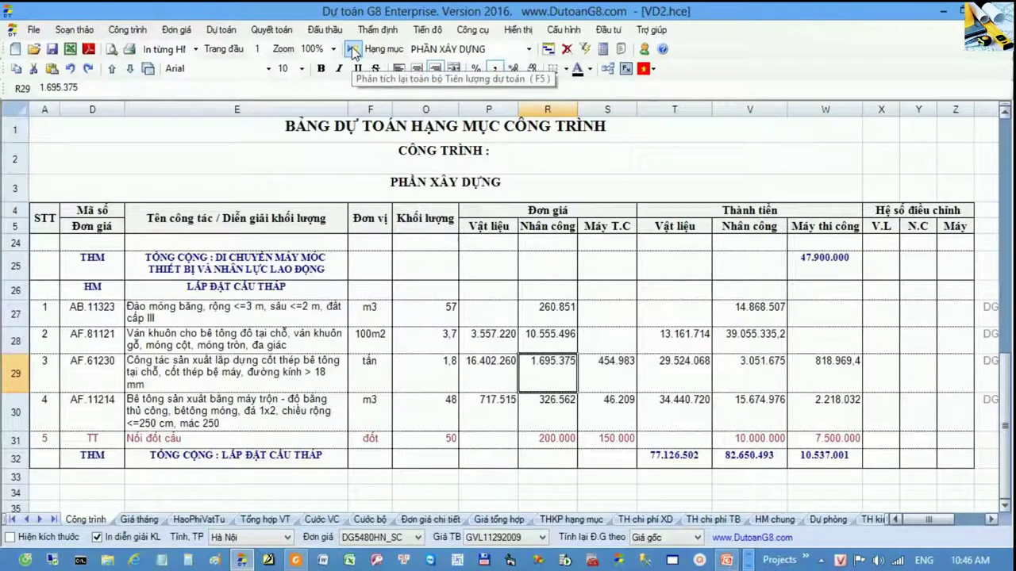
click(359, 338)
scroll(356, 333, up, 1)
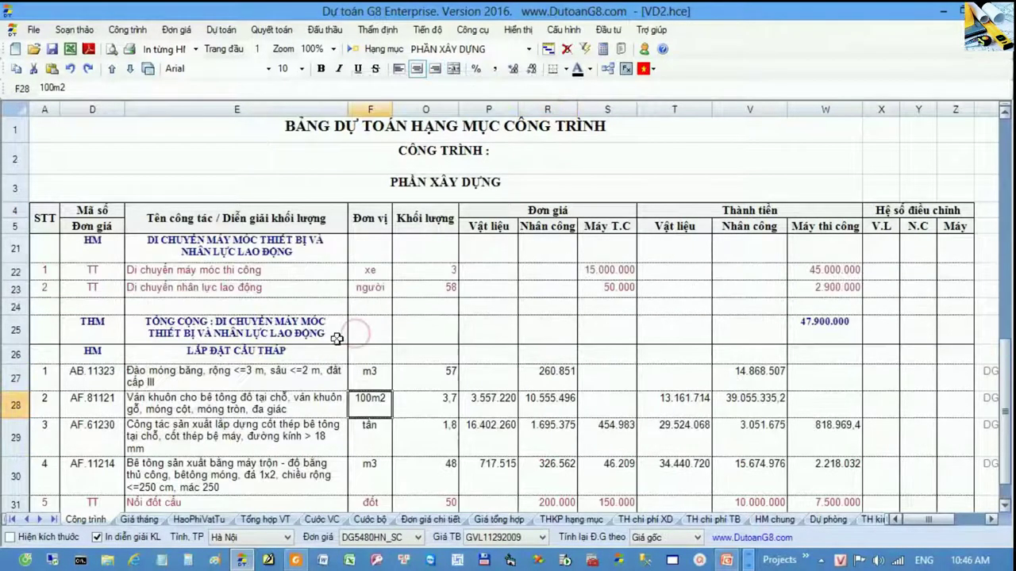
Step: Check the total rows of the relocation section and the tower crane section in the estimate
drag(72, 250, 315, 326)
click(16, 330)
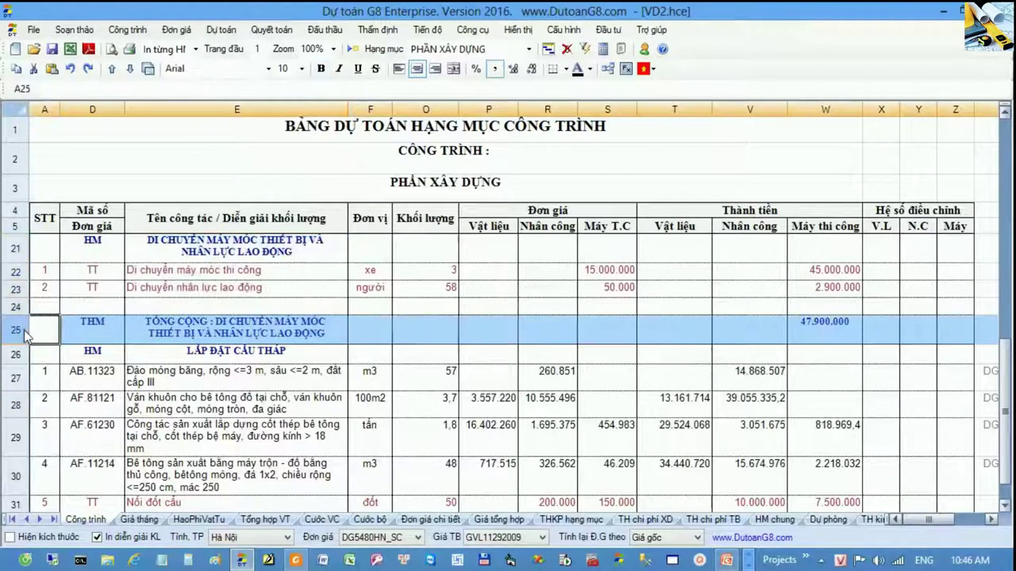
scroll(20, 330, down, 1)
click(17, 457)
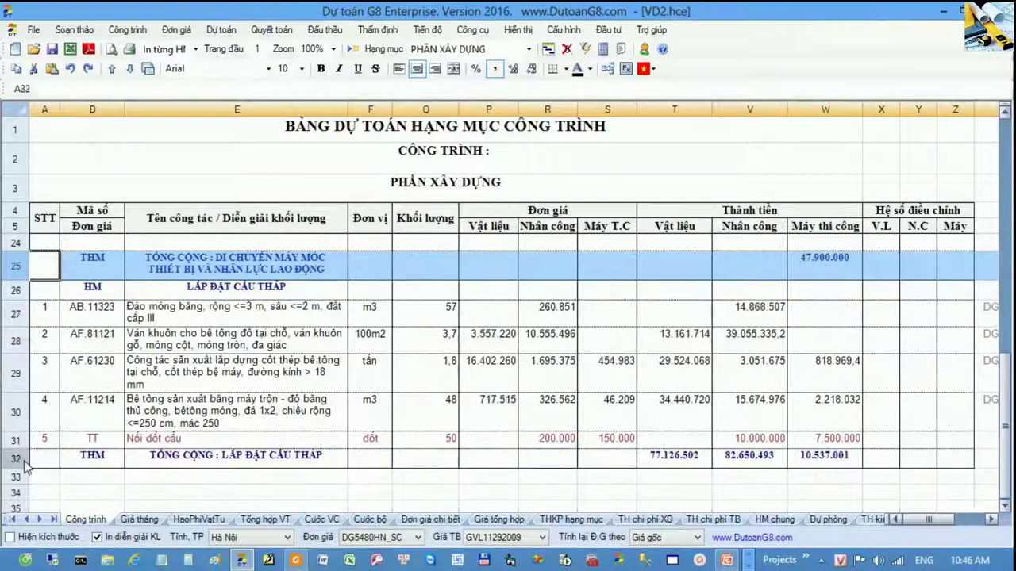
click(194, 446)
click(213, 406)
drag(674, 459, 833, 460)
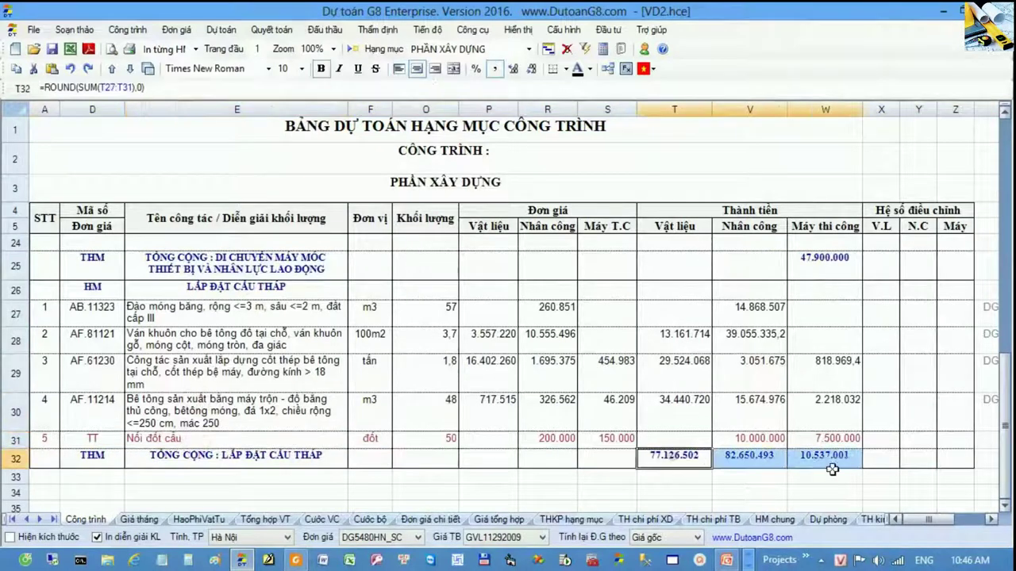
click(294, 411)
Step: Review the headings and work items that make up the relocation and tower crane sections
key(Up)
key(Up)
key(Up)
key(Up)
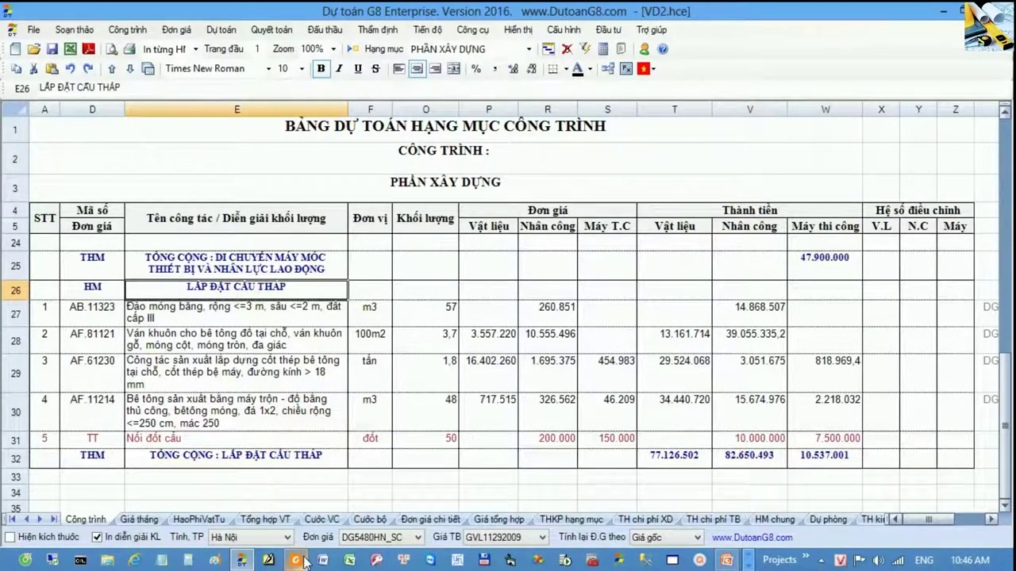
click(261, 409)
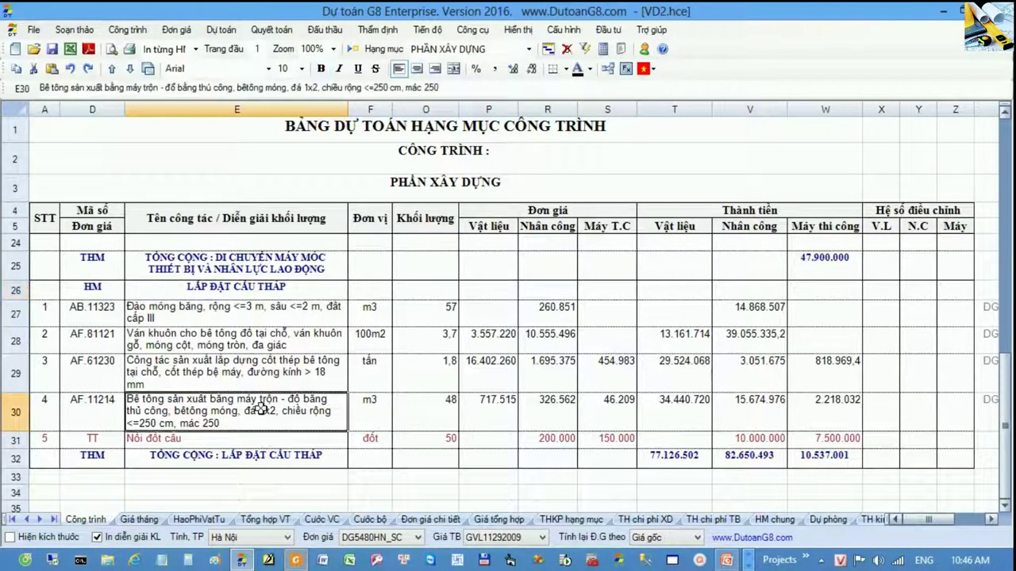
scroll(261, 409, up, 2)
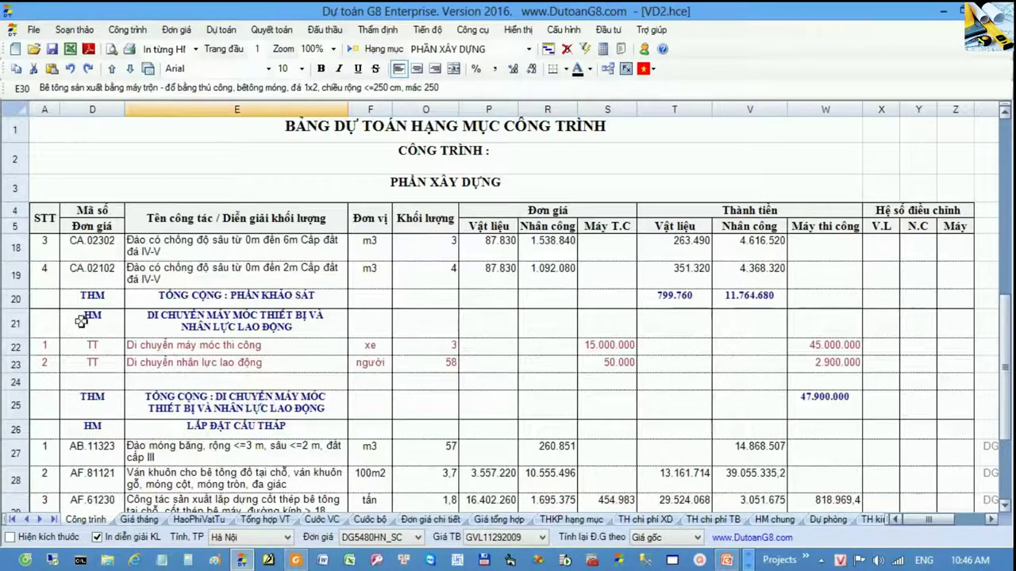
drag(80, 321, 481, 412)
scroll(481, 413, down, 1)
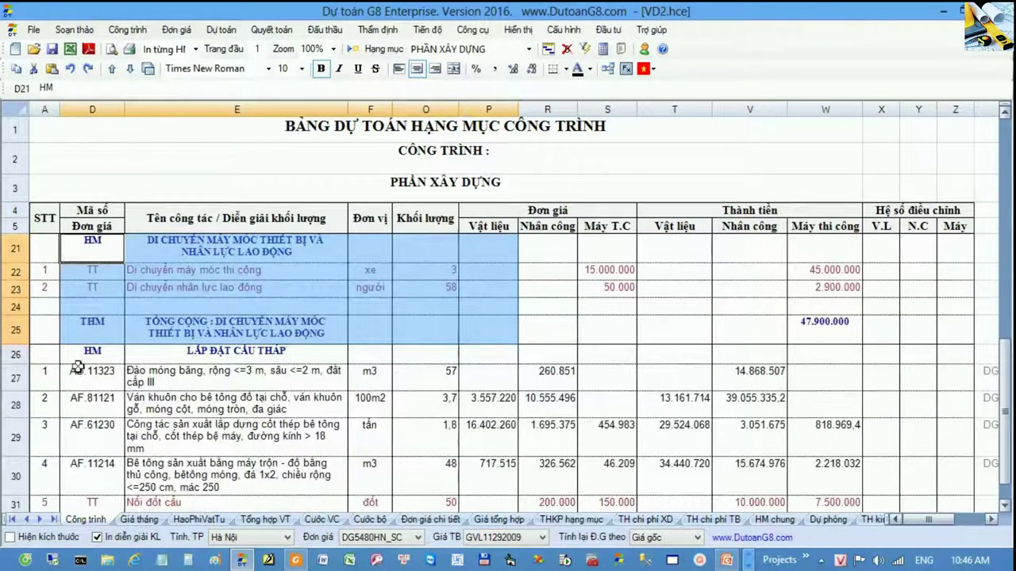
drag(80, 353, 463, 466)
click(236, 404)
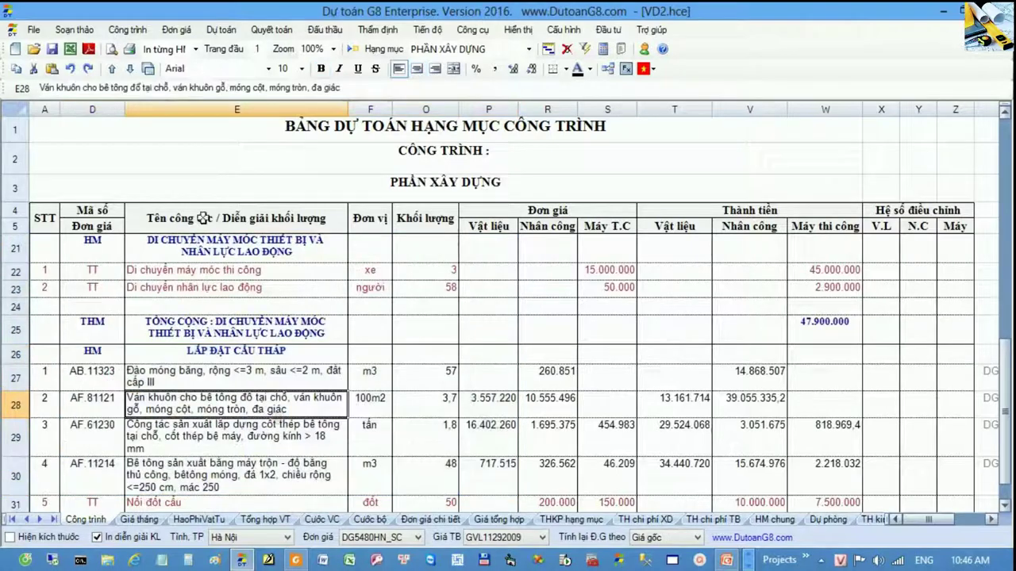
Step: In the construction cost coefficients, set the item type of the relocation and tower crane sections to "Hạng mục chung"
click(128, 30)
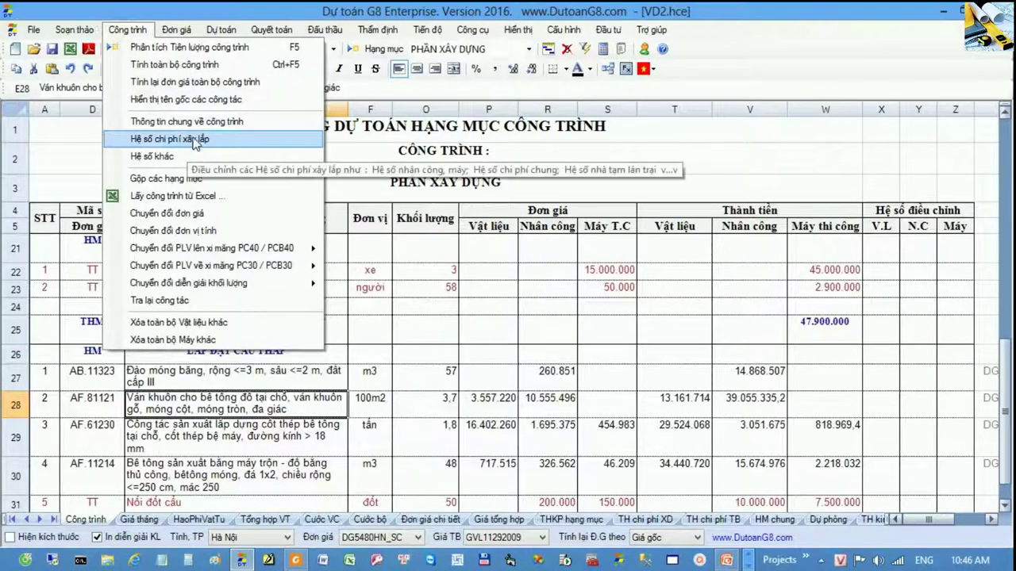
click(227, 141)
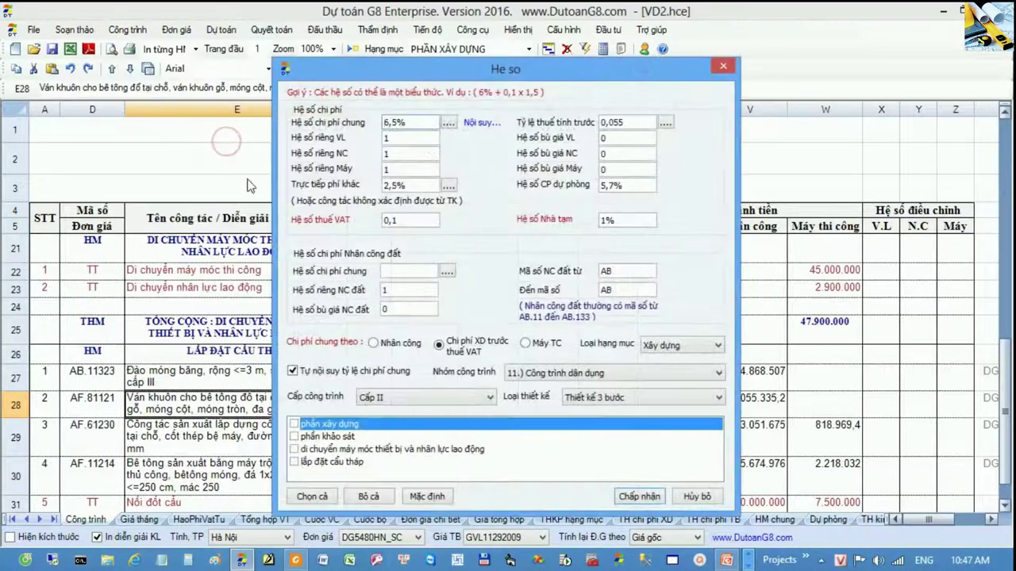
click(316, 449)
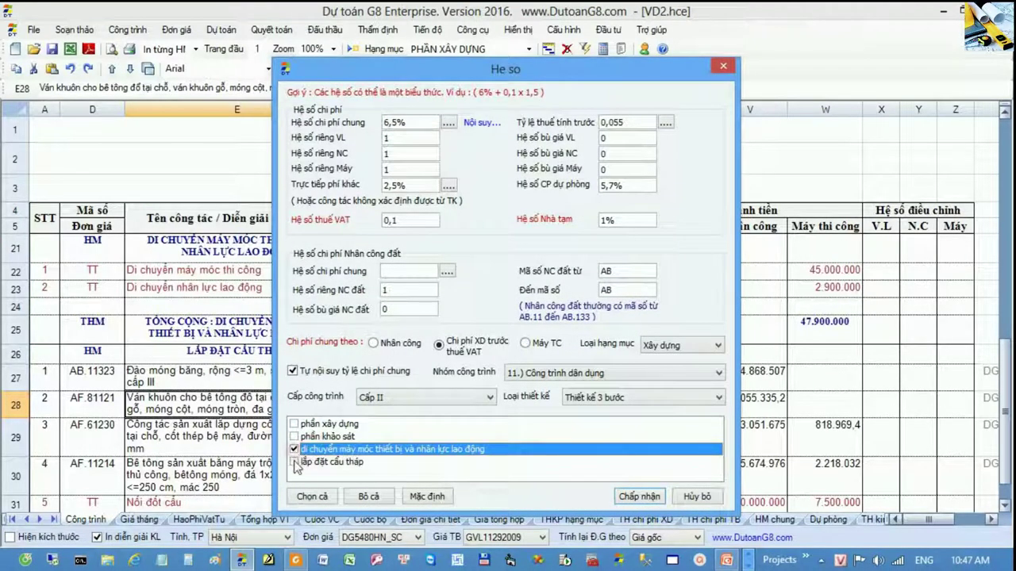
click(295, 464)
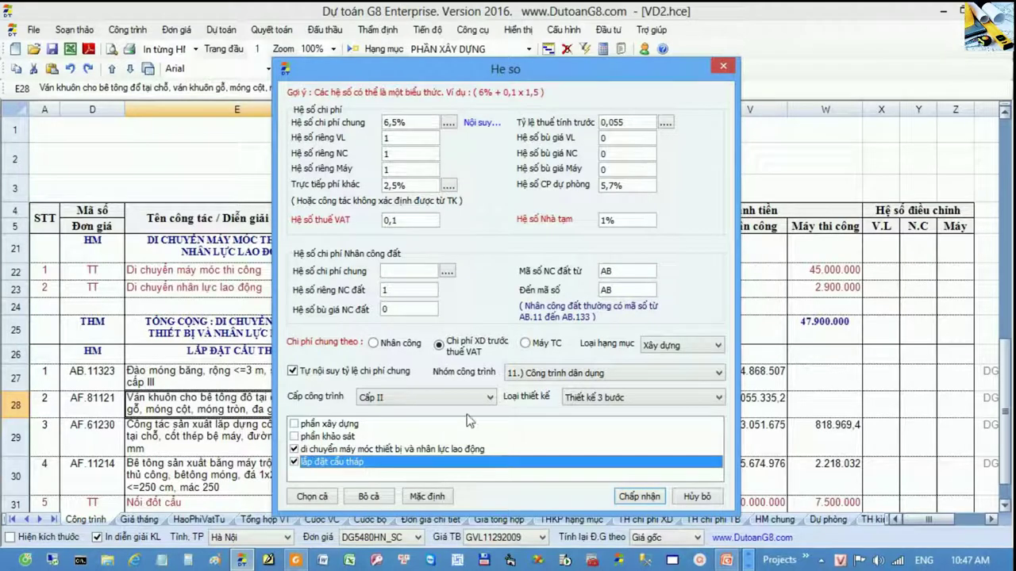
click(558, 380)
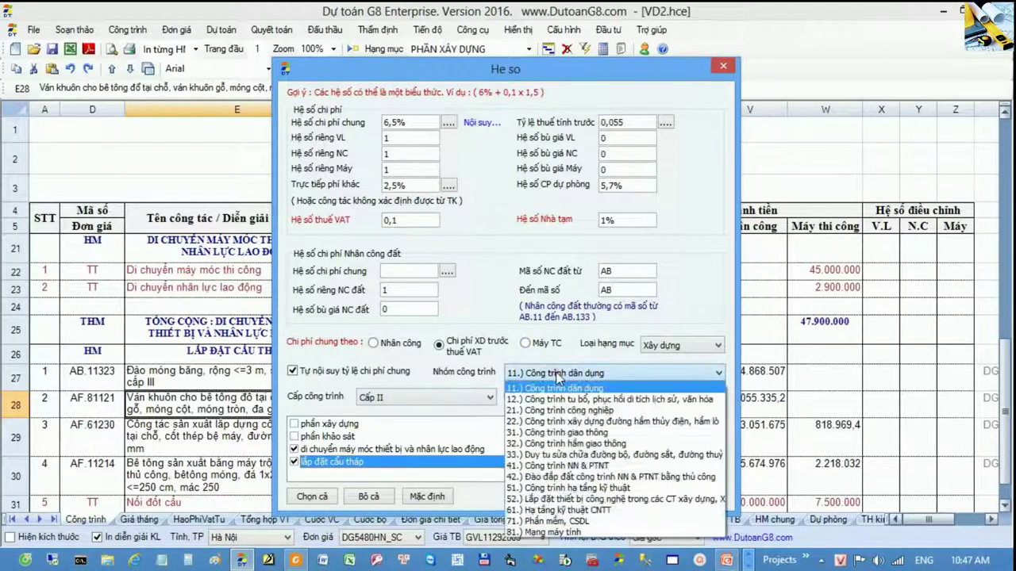
click(557, 379)
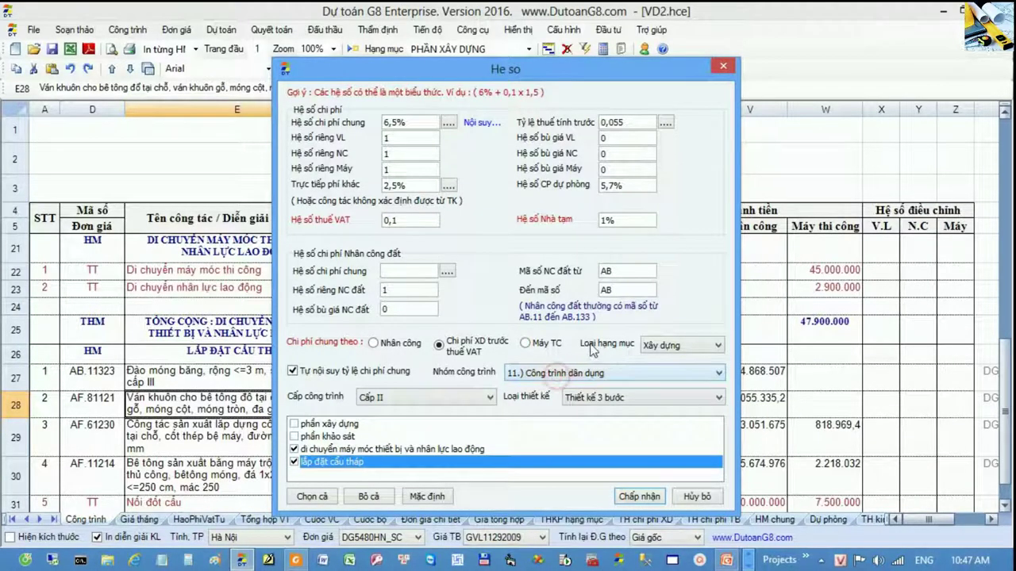
click(676, 349)
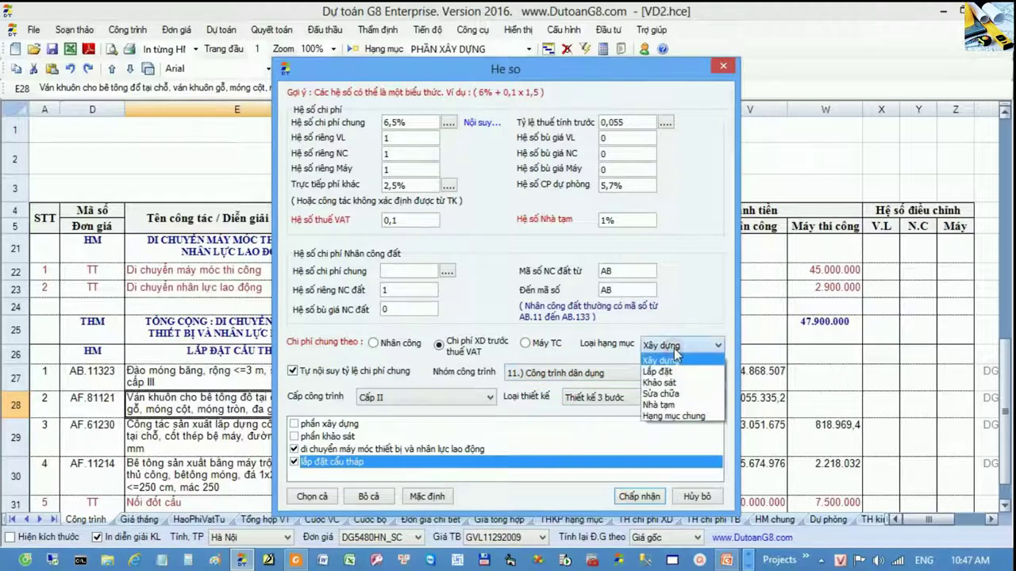
click(671, 417)
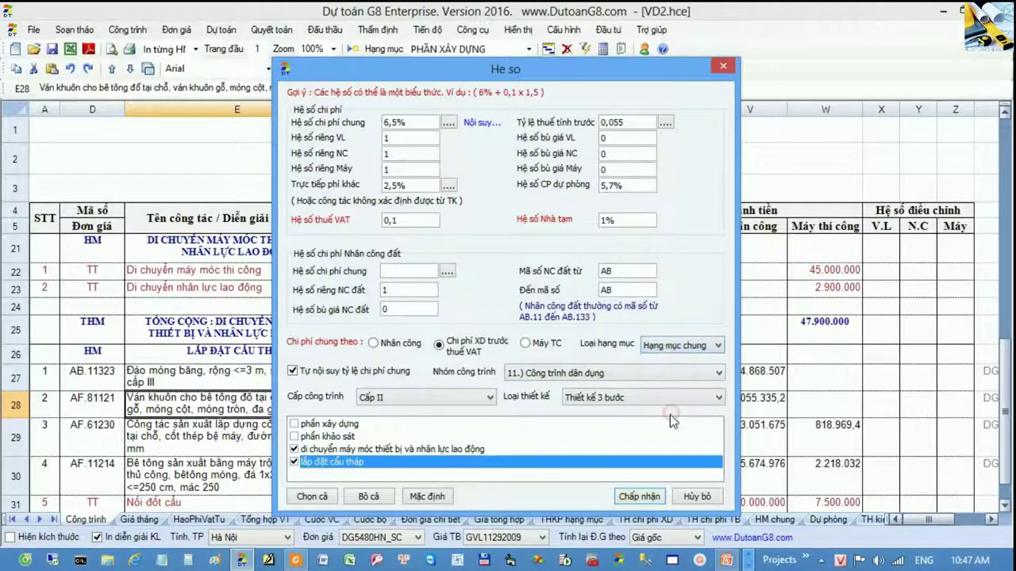
click(640, 497)
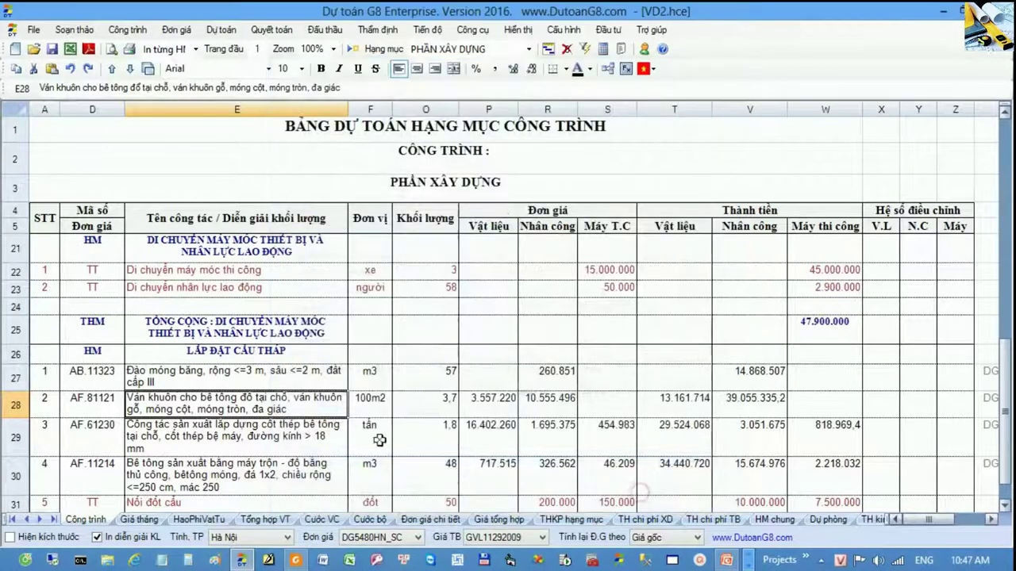
click(314, 382)
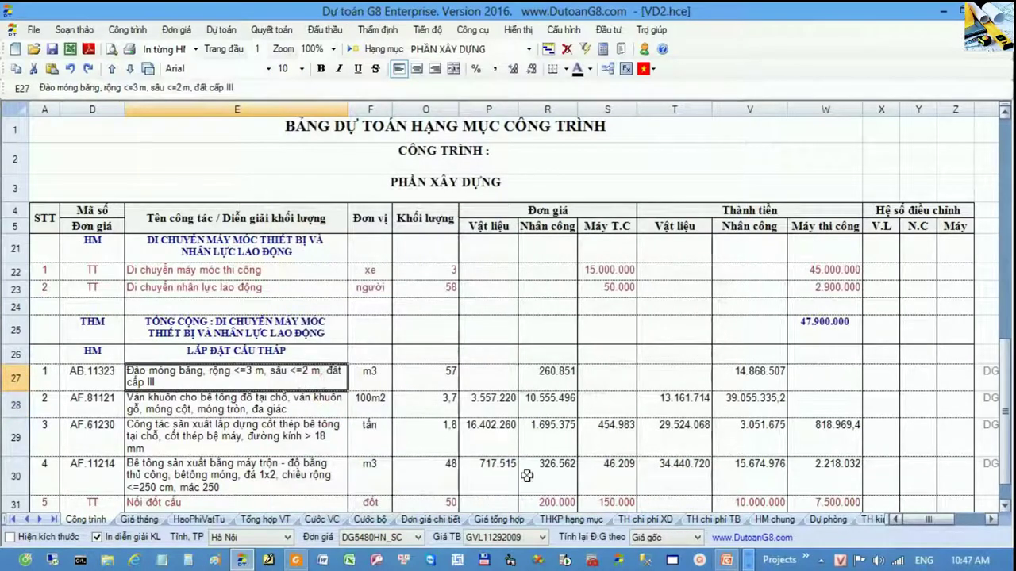
Step: Review the item cost summary for the construction part and for the relocation of machinery and labour, including its direct costs
click(574, 521)
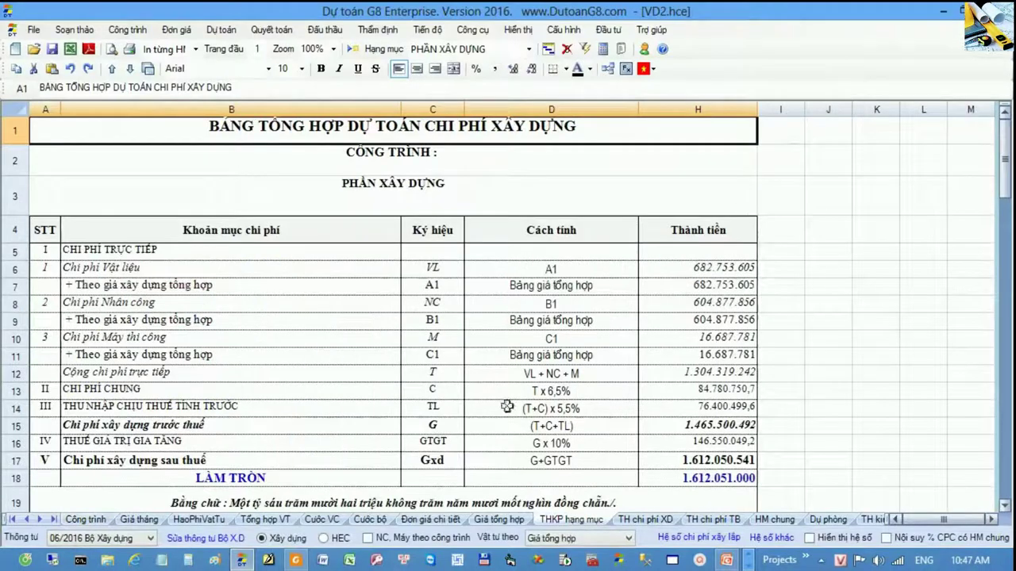
click(485, 381)
click(373, 412)
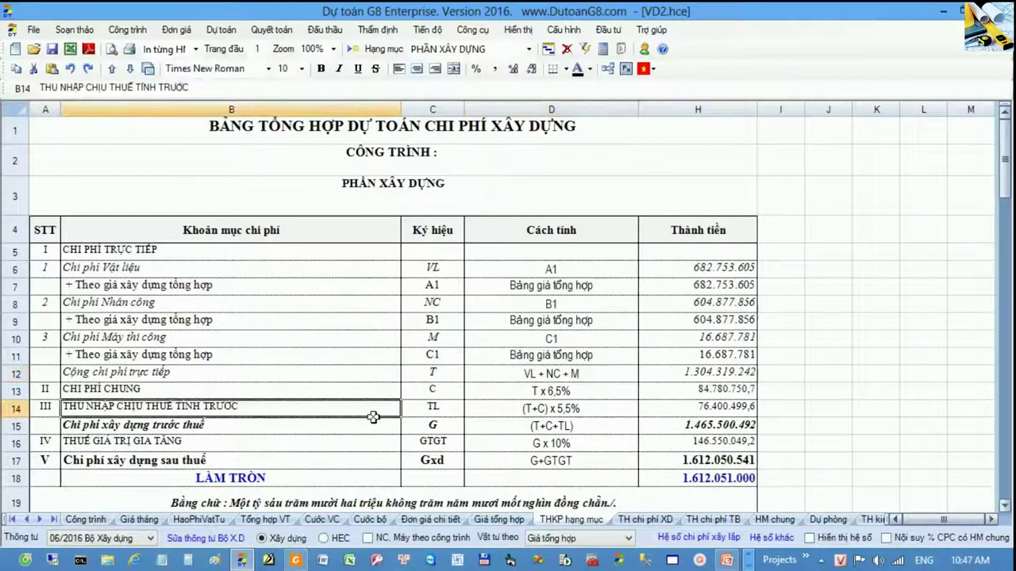
scroll(373, 418, down, 2)
click(460, 48)
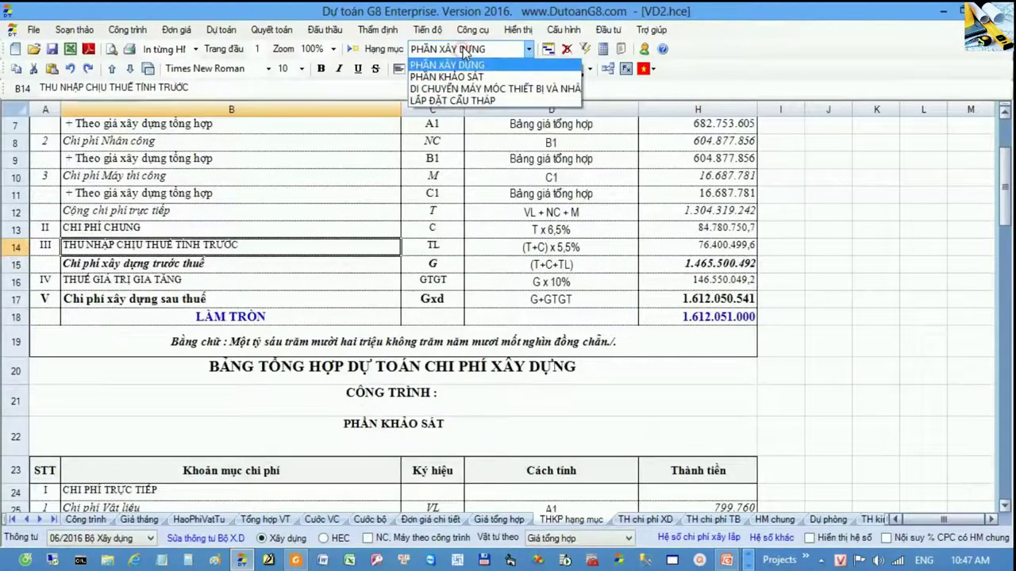
click(466, 89)
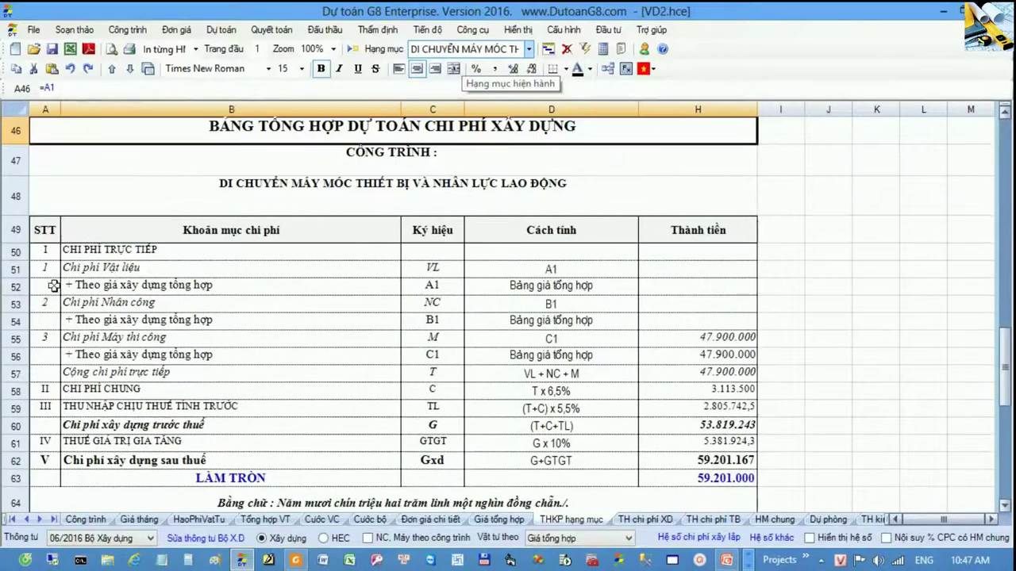
drag(48, 250, 270, 364)
drag(16, 304, 16, 357)
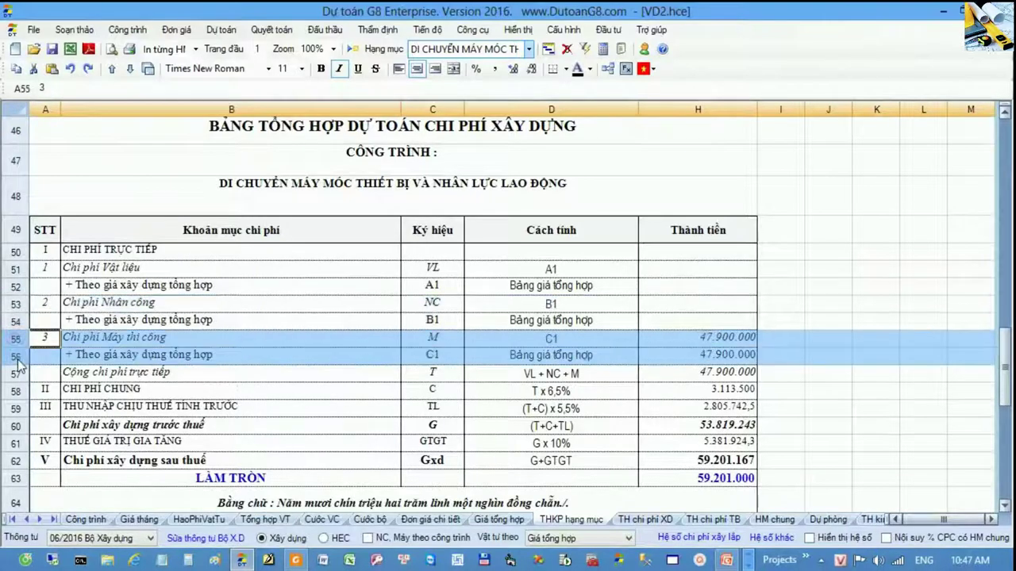
click(244, 427)
Step: Examine the cost summary of the tower crane installation section, from direct costs to taxable income
scroll(238, 414, down, 6)
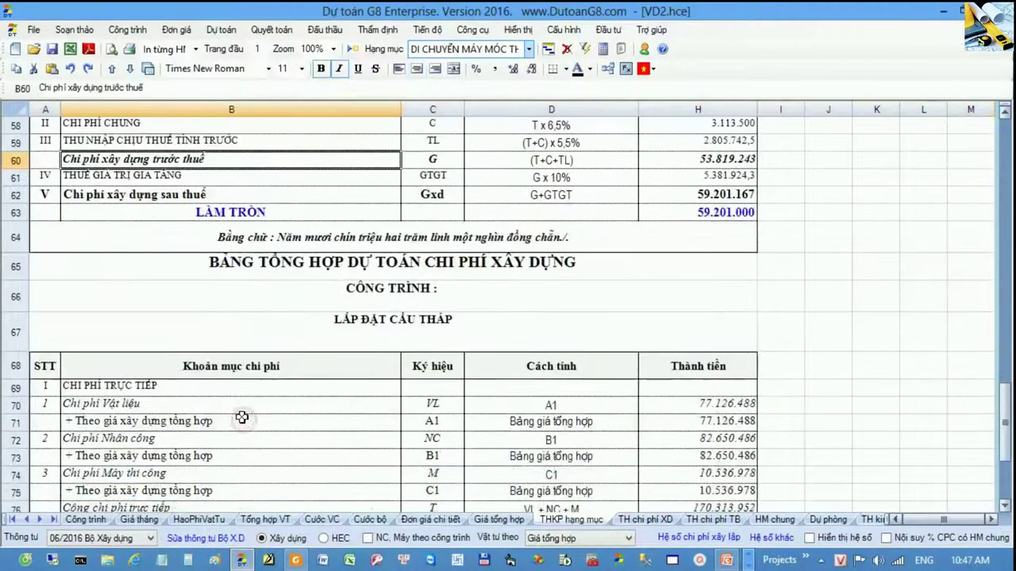
drag(419, 213, 393, 232)
drag(14, 299, 18, 435)
scroll(17, 429, down, 1)
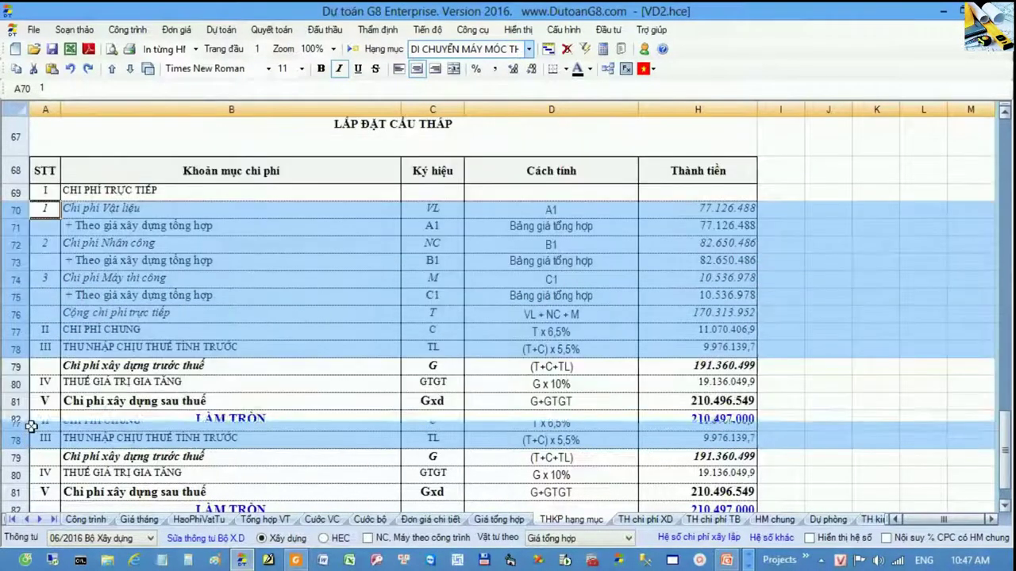
click(206, 295)
scroll(206, 295, up, 12)
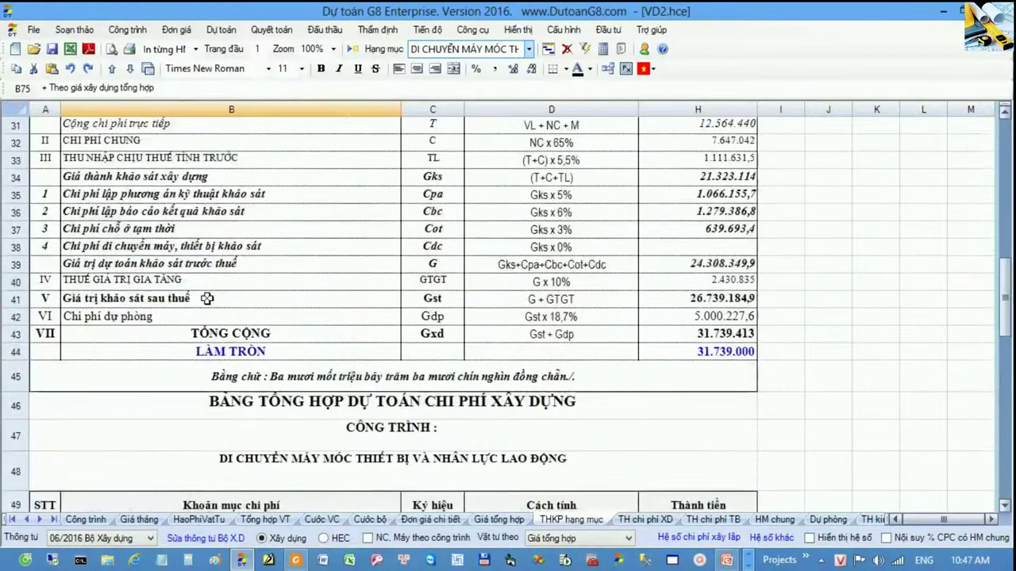
Step: Check which sections and after-tax costs are included in the project's construction cost summary
click(657, 520)
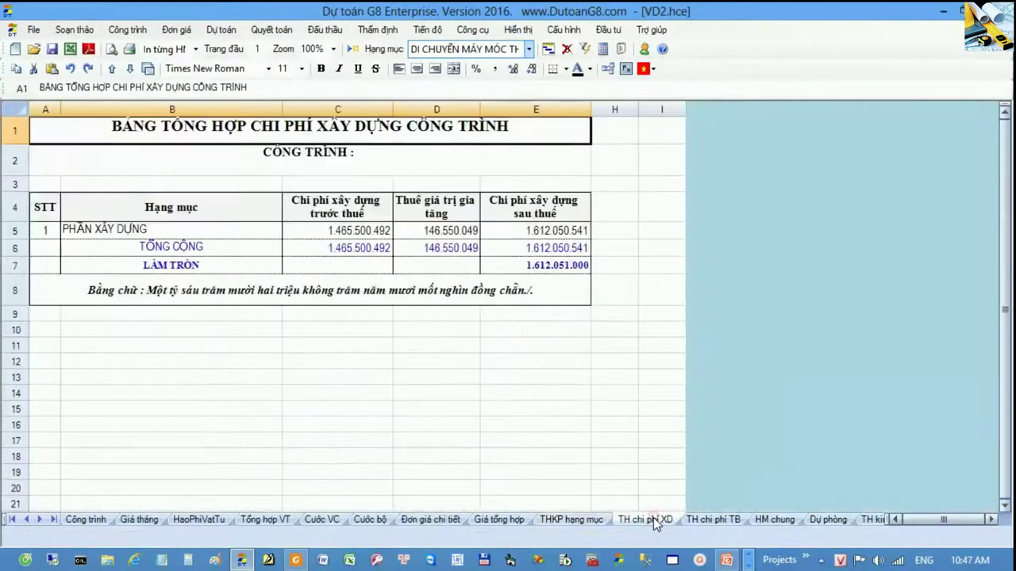
click(367, 367)
click(19, 230)
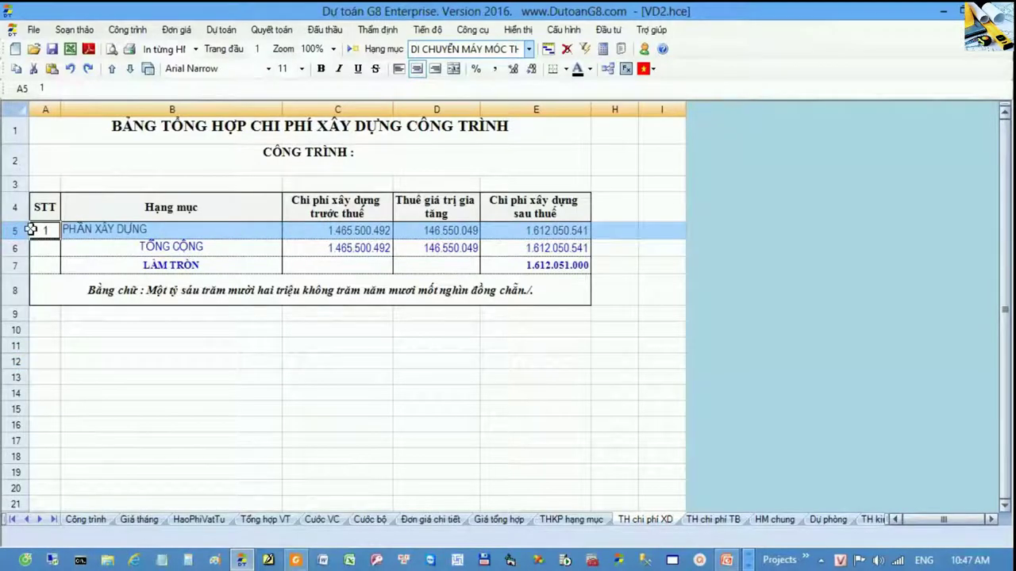
click(529, 49)
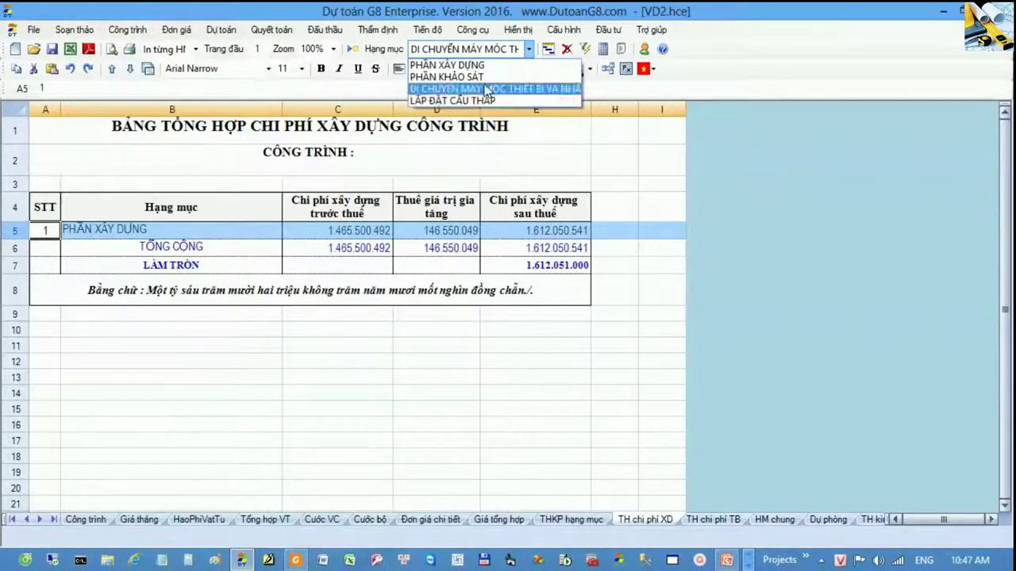
click(459, 88)
drag(46, 231, 540, 230)
click(540, 230)
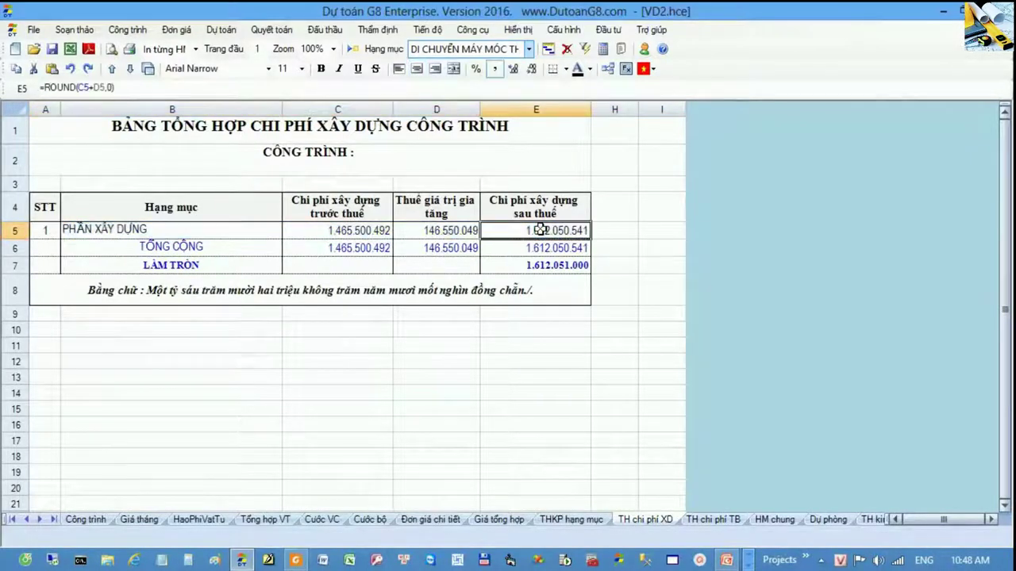
Step: Review the general items cost summary row by row, from temporary housing to the relocation of machinery and labour
click(781, 521)
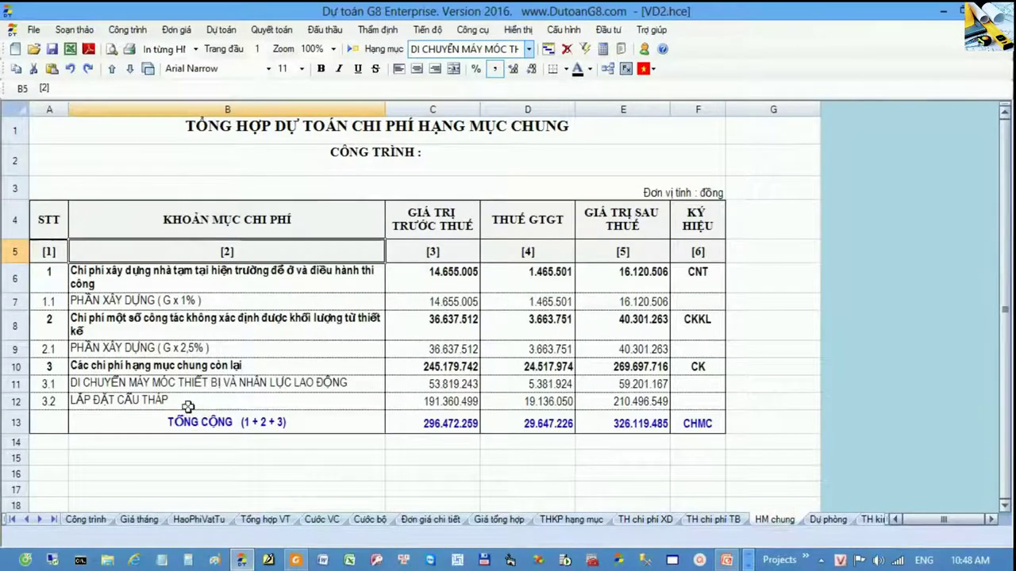
click(14, 280)
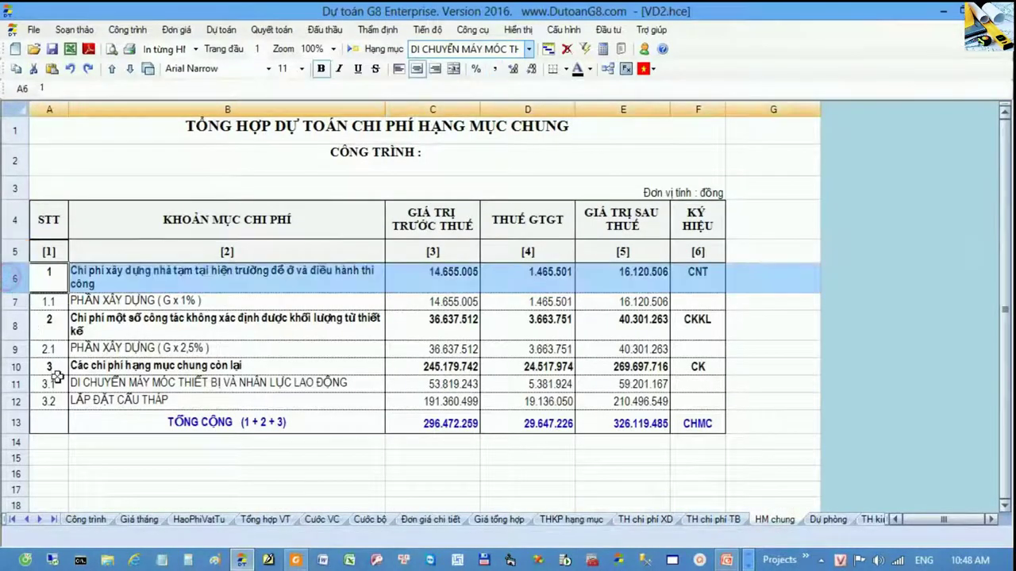
click(16, 302)
click(18, 327)
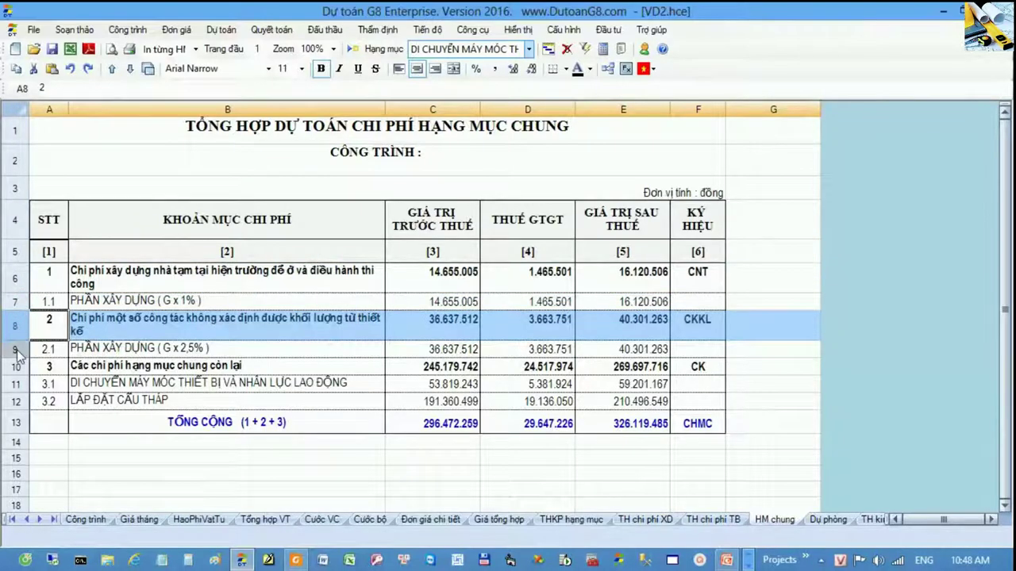
click(16, 349)
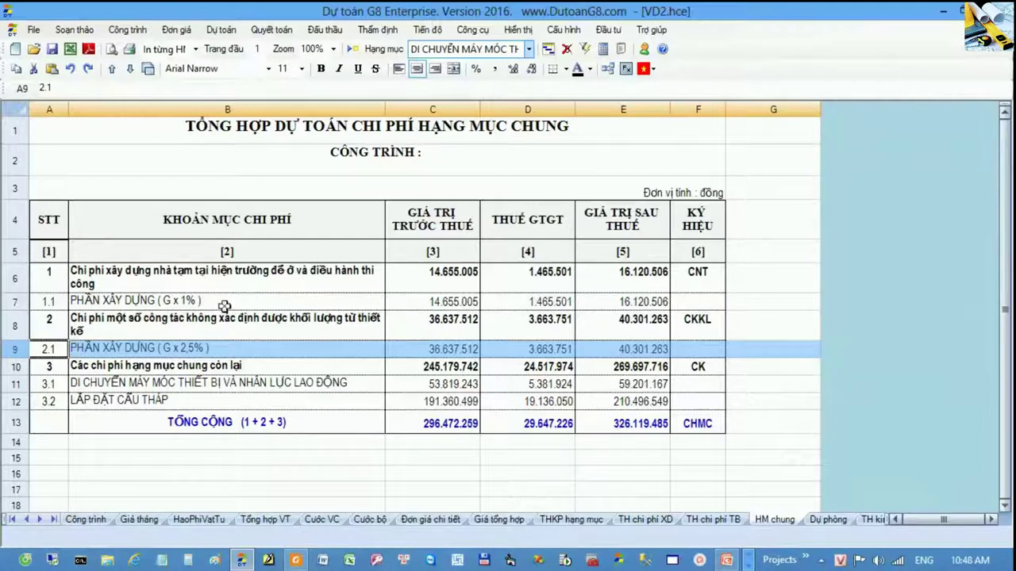
click(17, 370)
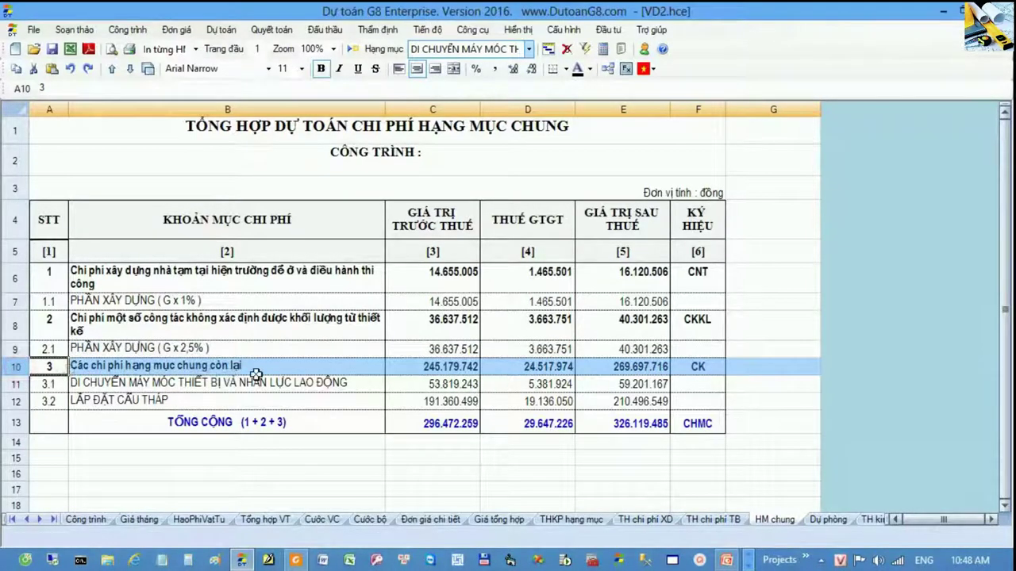
click(19, 385)
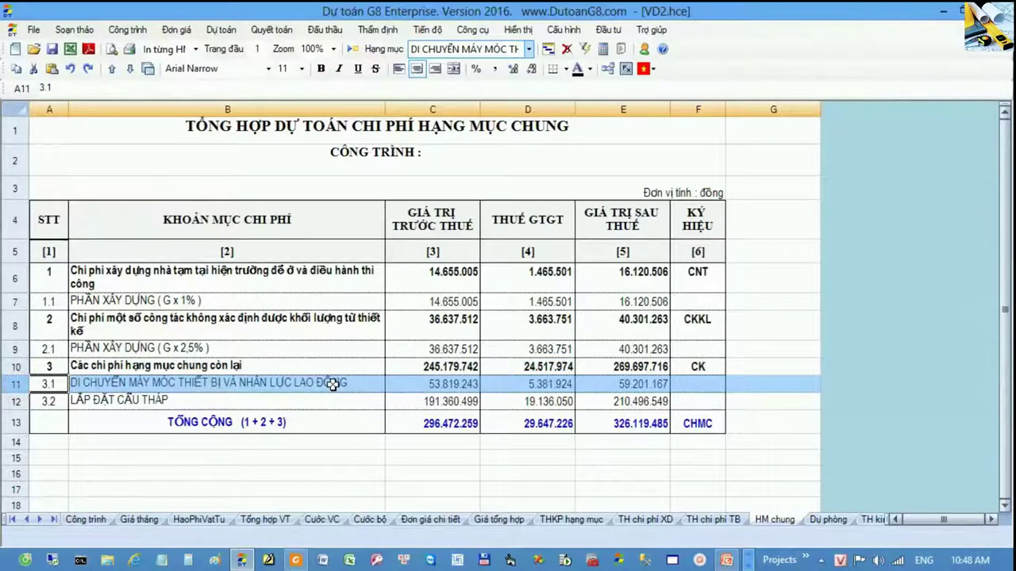
Step: Trace the pre-tax relocation cost in the general items summary to its source row in the item cost summary
click(432, 385)
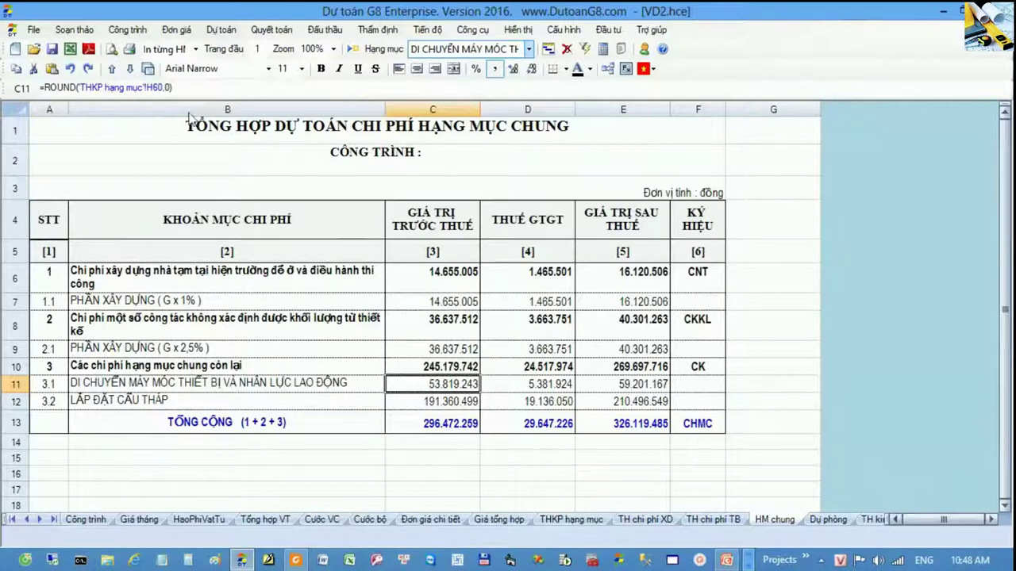
click(570, 520)
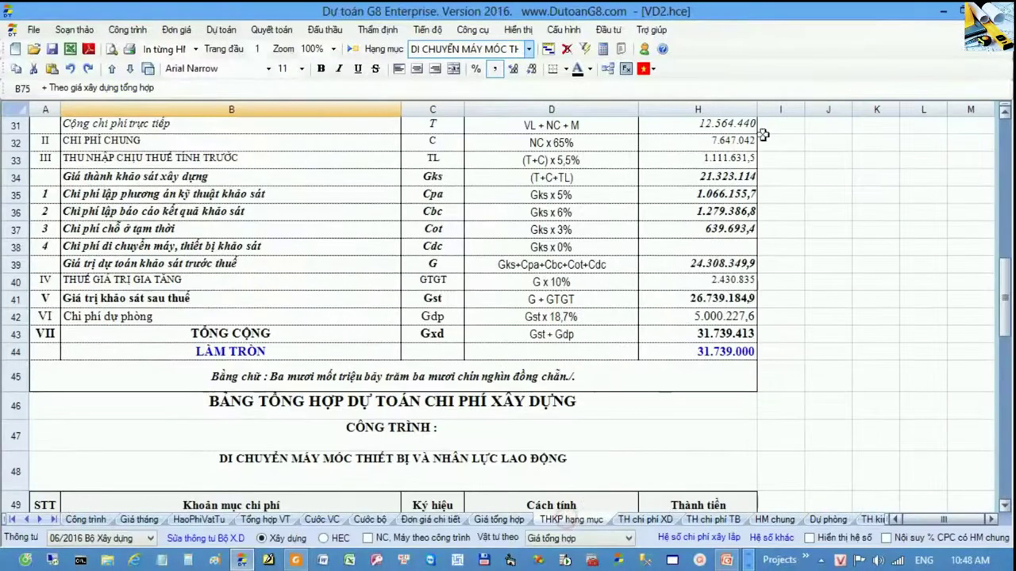
click(734, 110)
scroll(680, 264, up, 2)
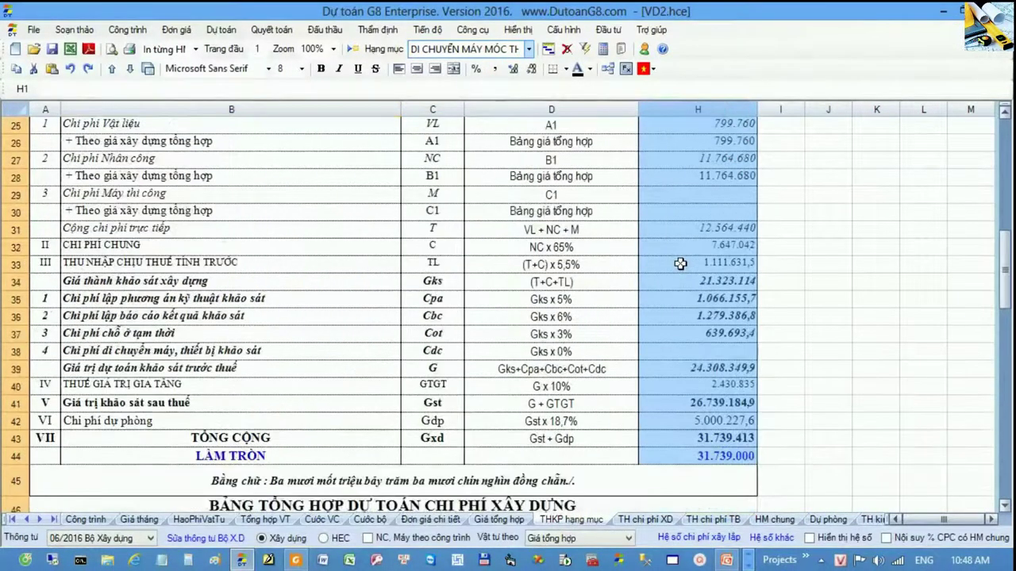
scroll(681, 265, down, 3)
scroll(680, 264, down, 6)
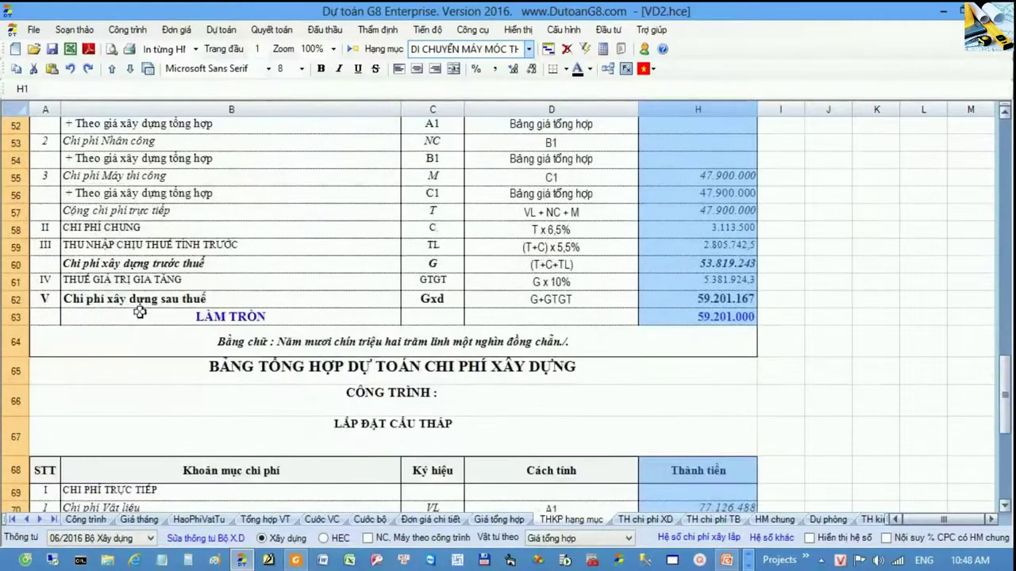
click(14, 263)
scroll(293, 298, up, 2)
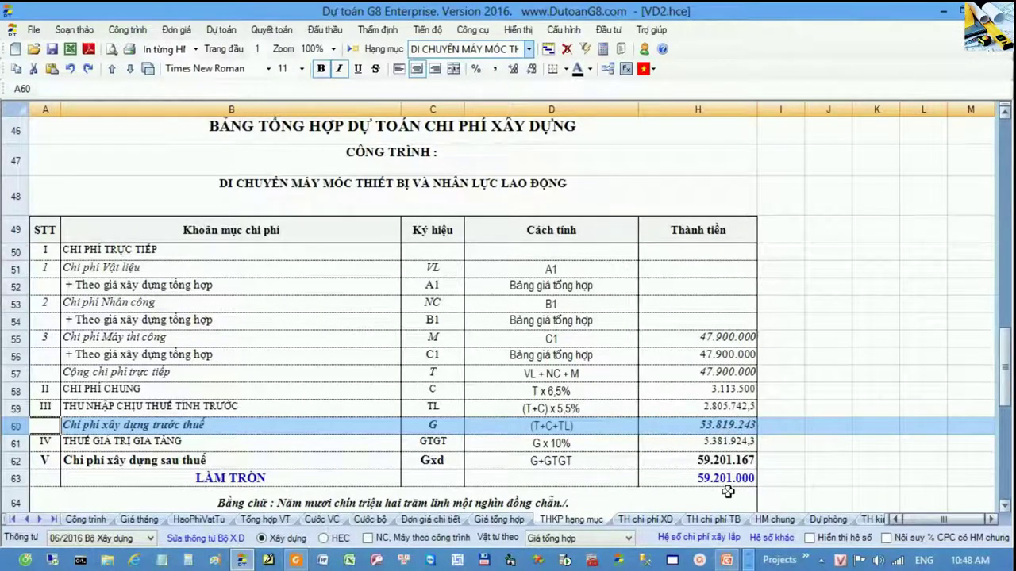
Step: Trace the tower crane installation's pre-tax cost from the general items summary to its source row in the item cost summary
click(774, 519)
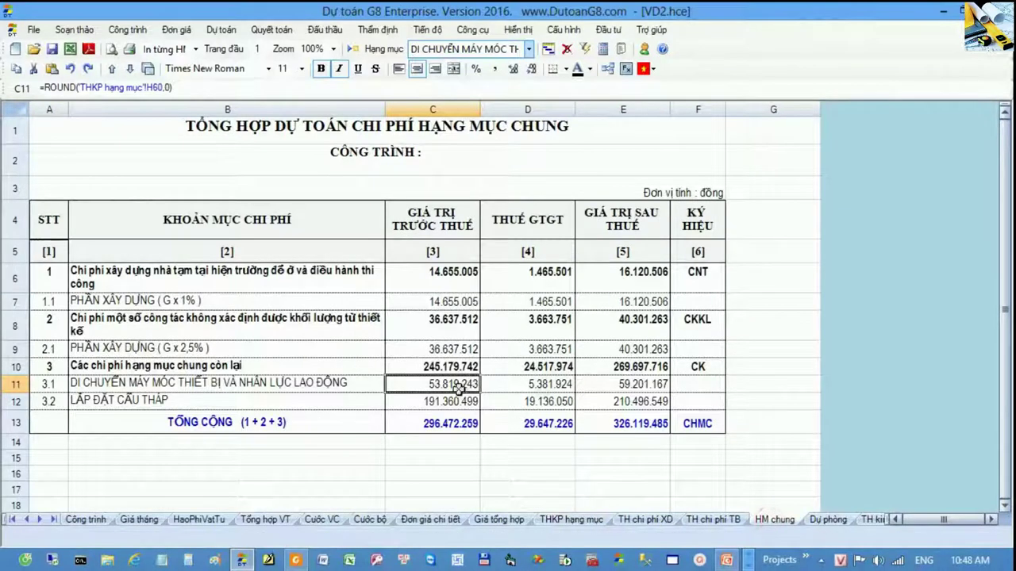
click(19, 403)
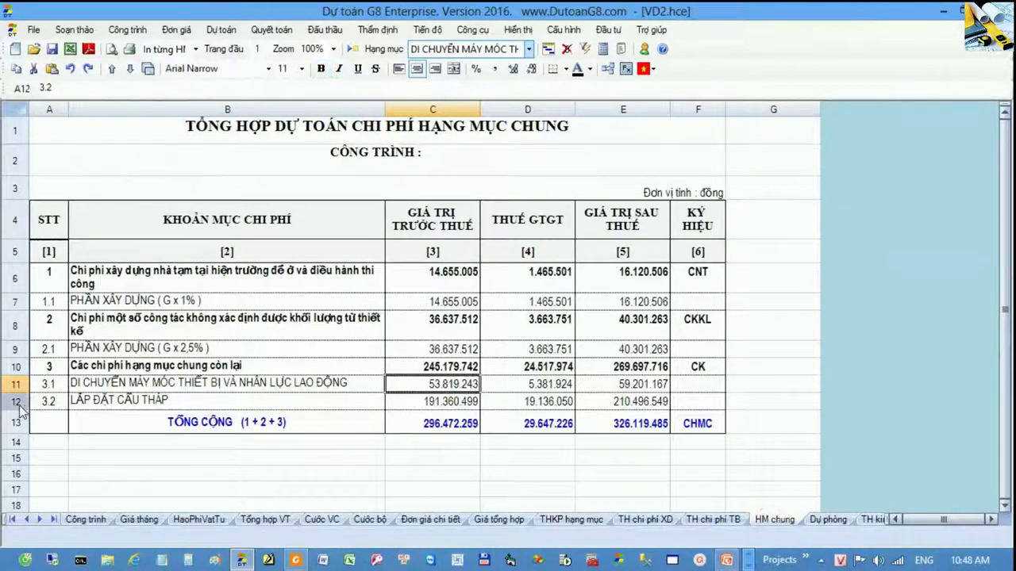
click(414, 403)
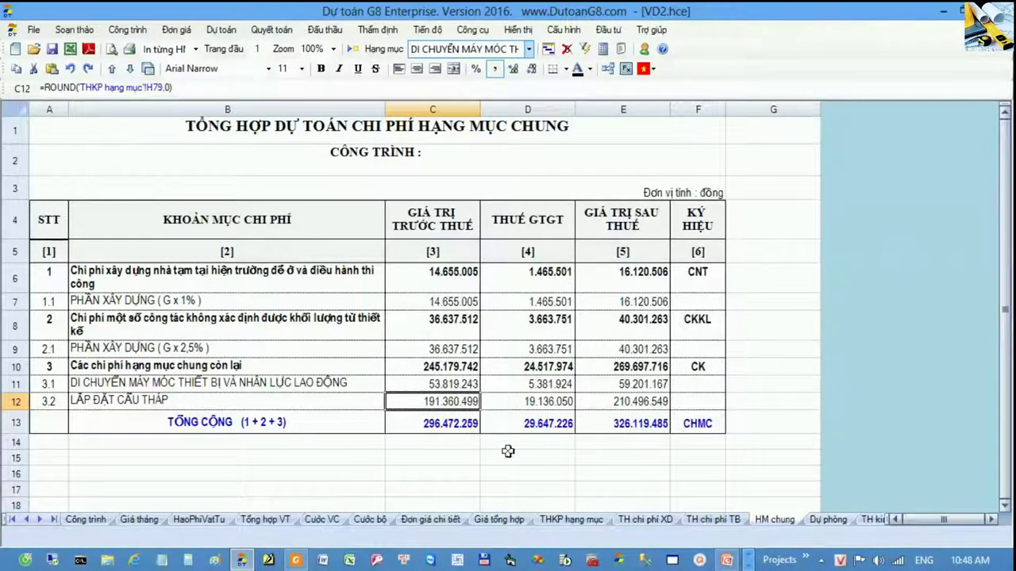
click(572, 520)
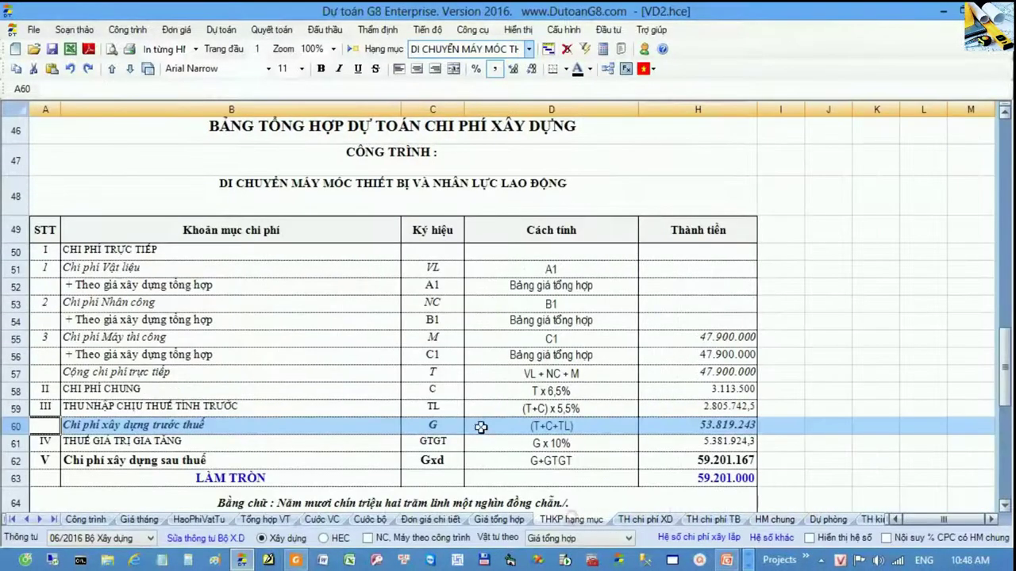
scroll(480, 426, down, 8)
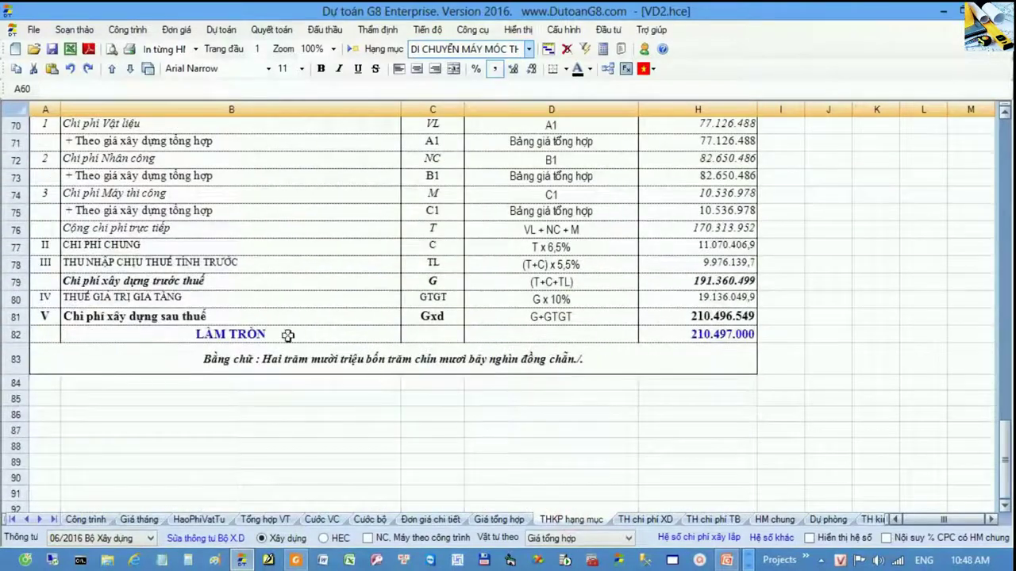
click(17, 282)
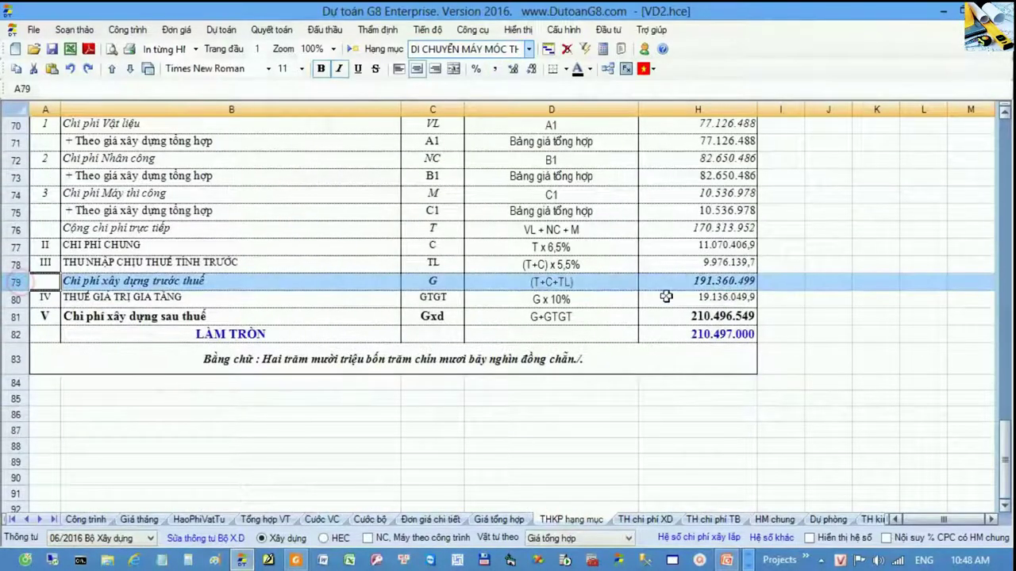
scroll(750, 382, up, 2)
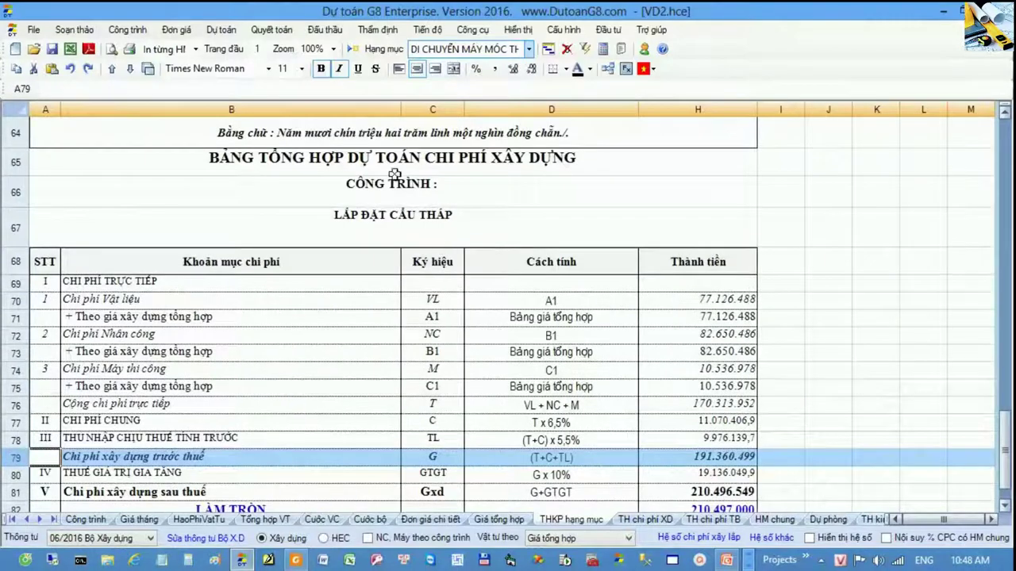
Step: Compare the remaining general items and their estimate sections with the Circular 06/2016 PDF's definition of remaining general item costs
click(773, 517)
click(326, 346)
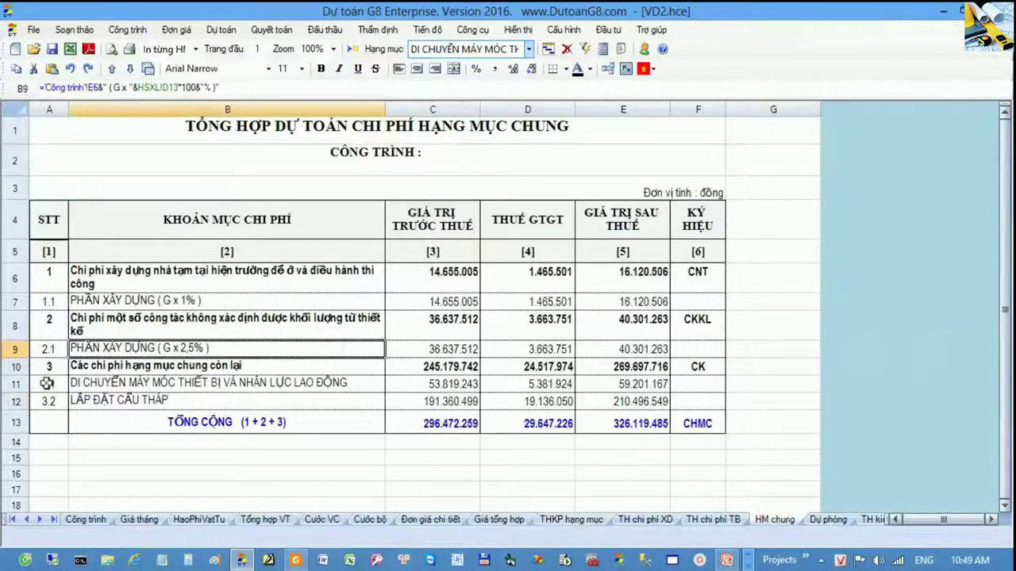
click(17, 367)
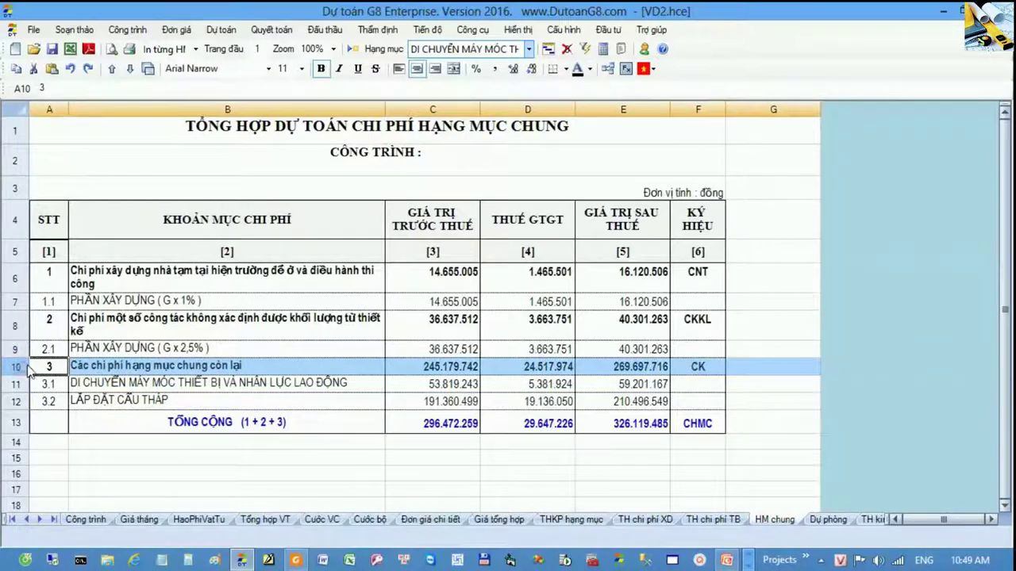
click(87, 520)
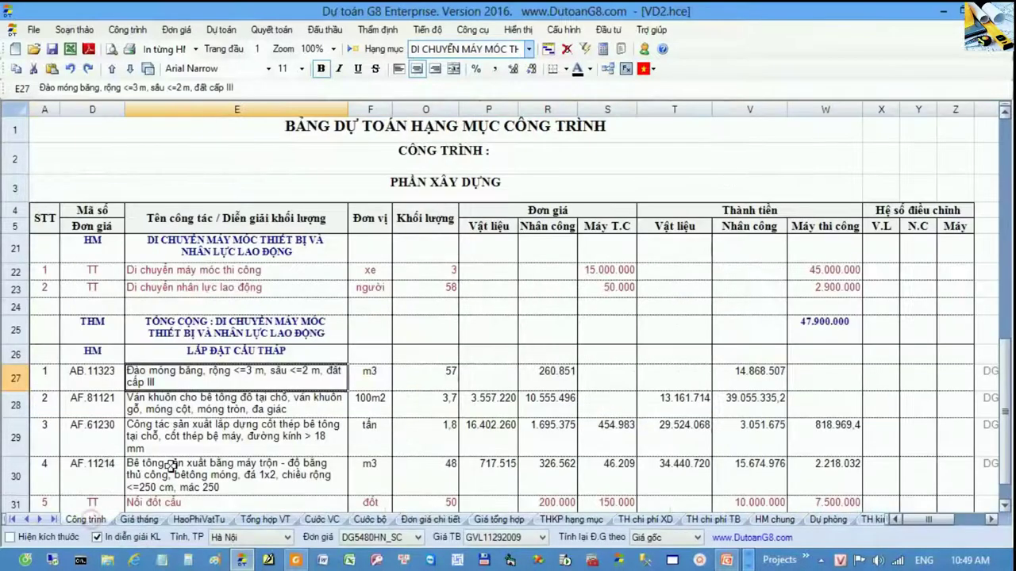
click(297, 560)
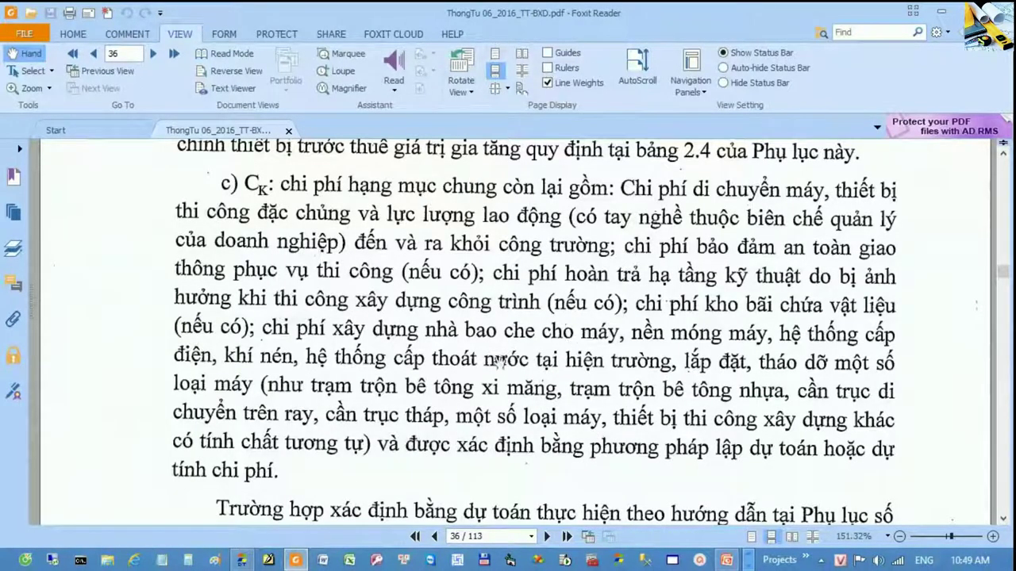
click(241, 560)
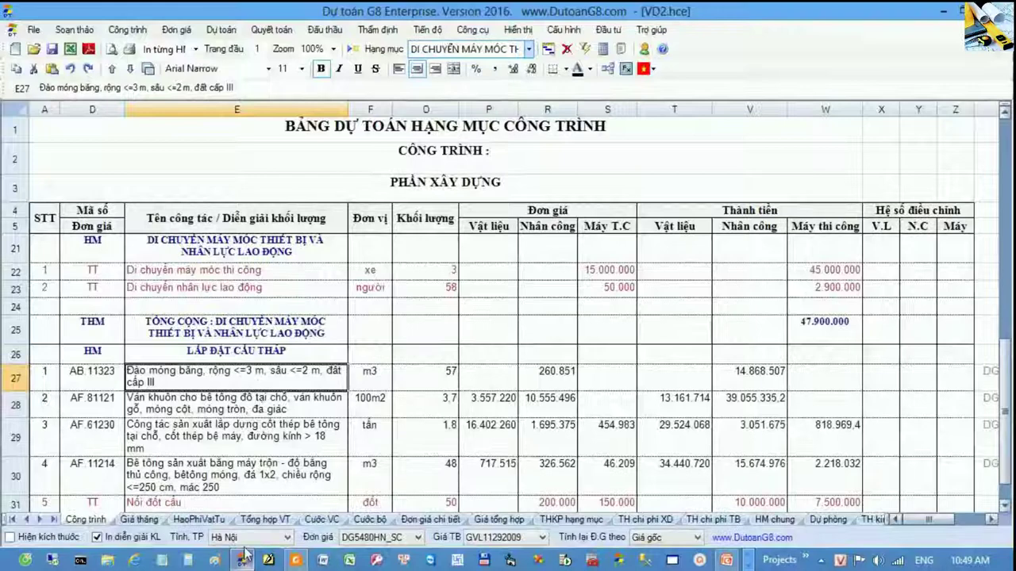
click(199, 417)
scroll(197, 414, down, 1)
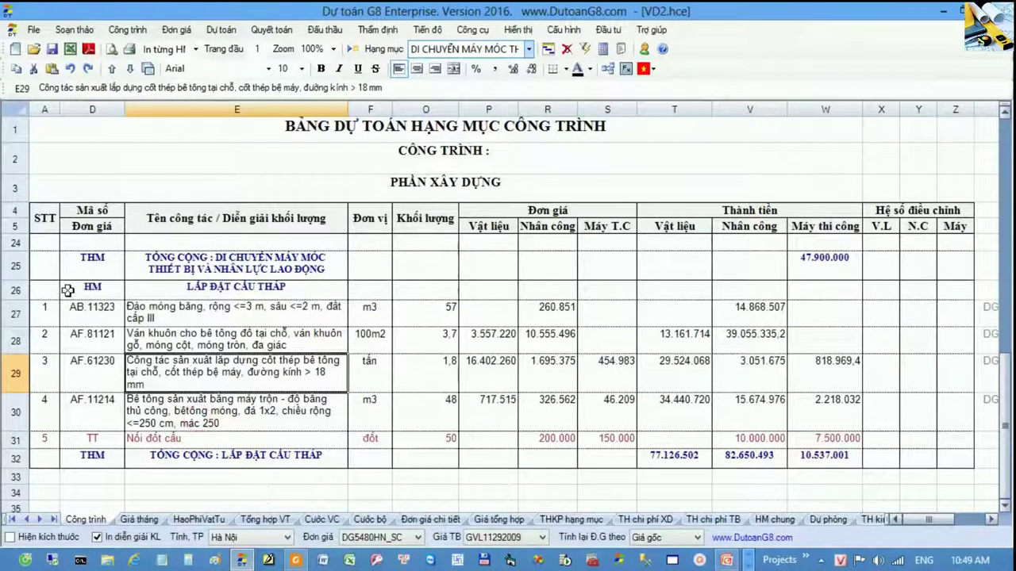
Step: Examine the tower crane installation heading in the item estimate and the work items listed under it
drag(62, 291, 202, 292)
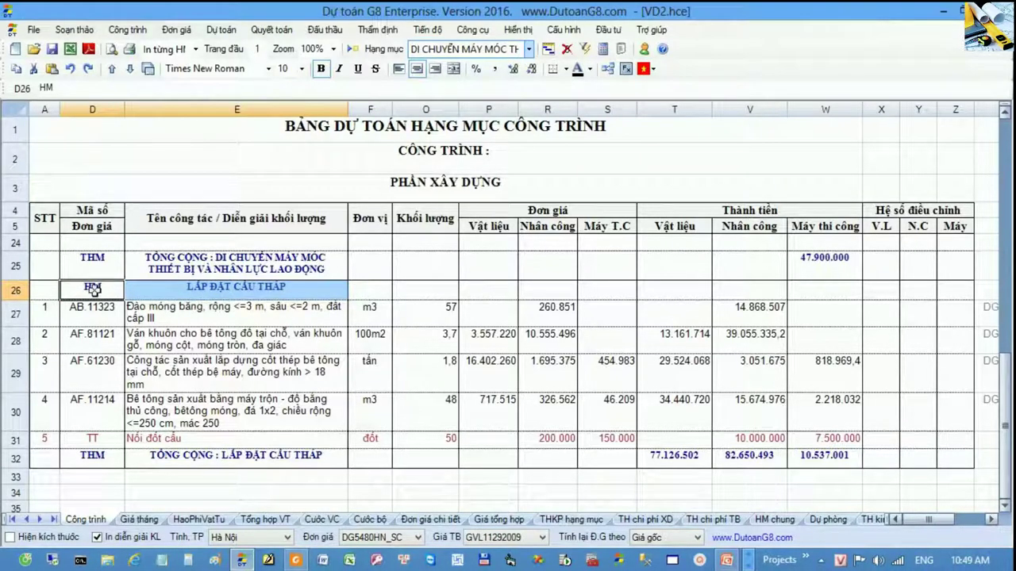
drag(91, 289, 355, 292)
drag(115, 291, 304, 426)
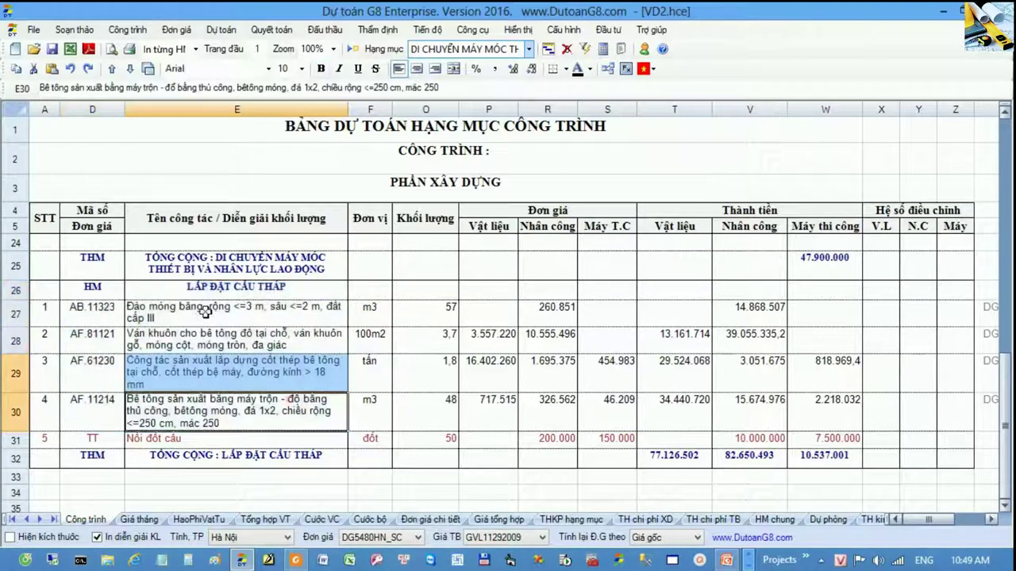
click(238, 289)
scroll(239, 290, down, 1)
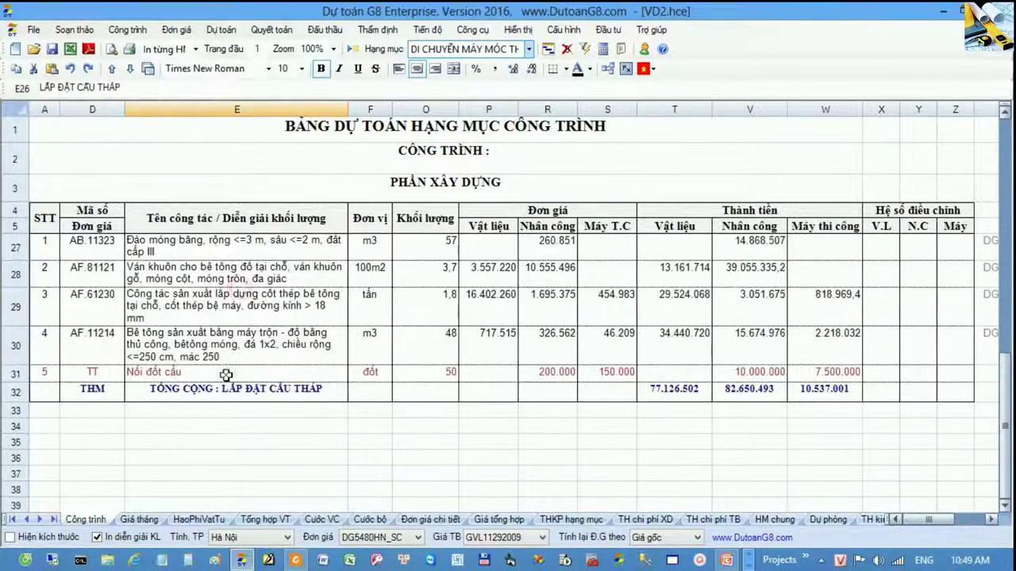
Step: Inspect the tower crane section's work codes, the empty rows below its total, and the preceding sections of the estimate
click(89, 411)
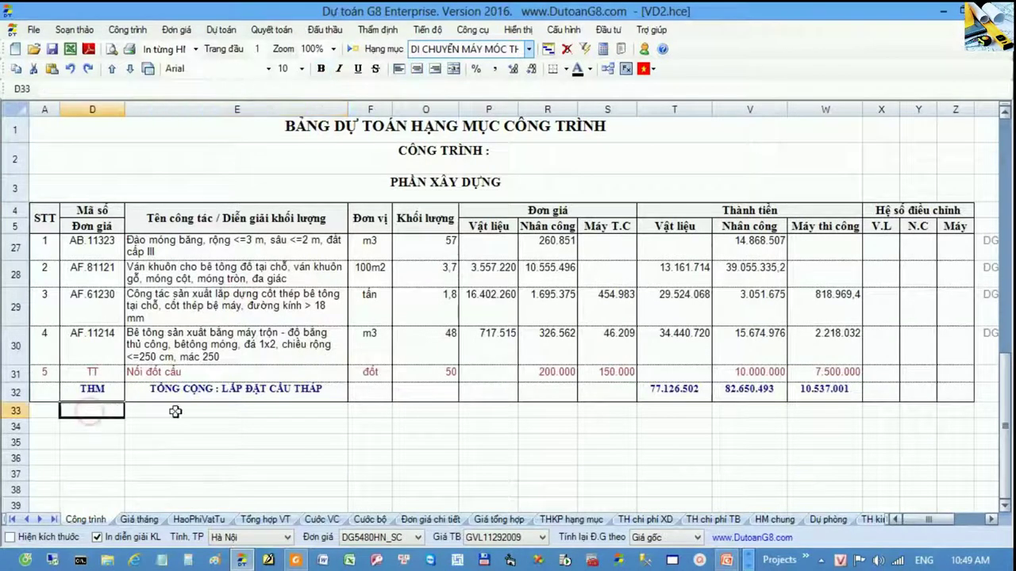
key(Right)
drag(100, 429, 106, 493)
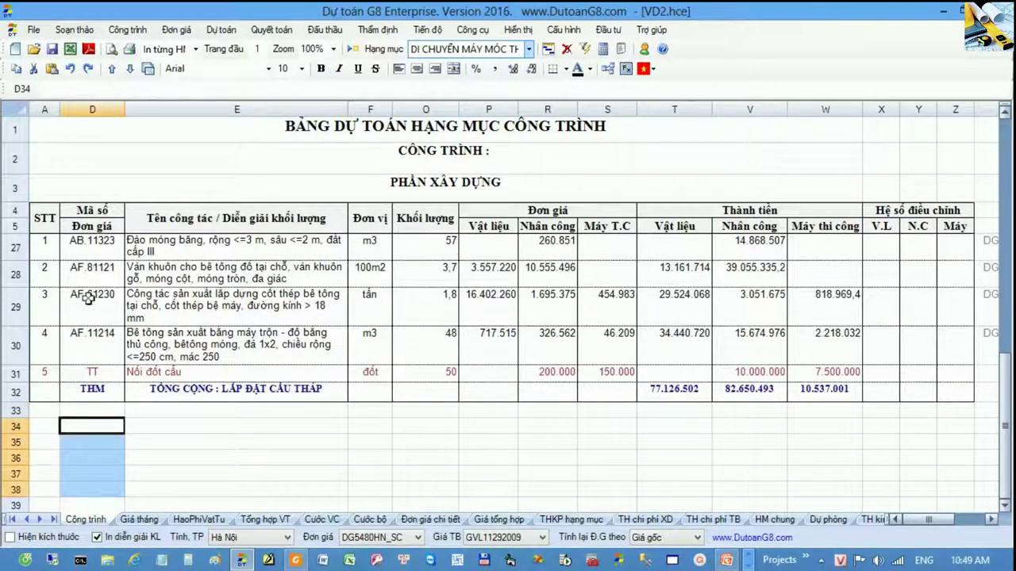
drag(91, 248, 101, 334)
click(58, 367)
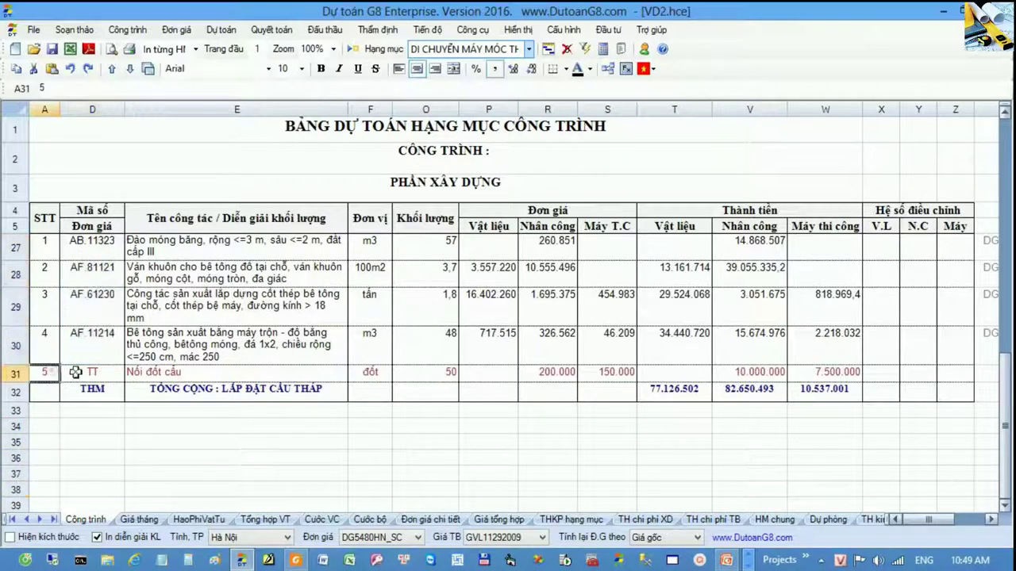
click(92, 411)
drag(105, 454, 159, 482)
click(218, 462)
click(214, 298)
scroll(214, 298, up, 7)
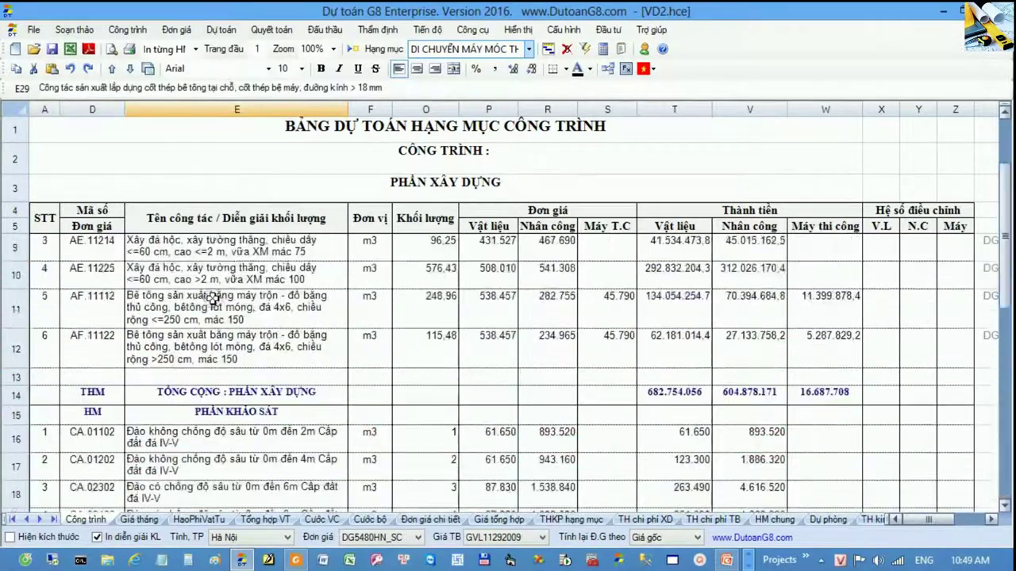
Step: Check the tower crane row and the formula for the total pre-tax cost in the general items summary
click(771, 520)
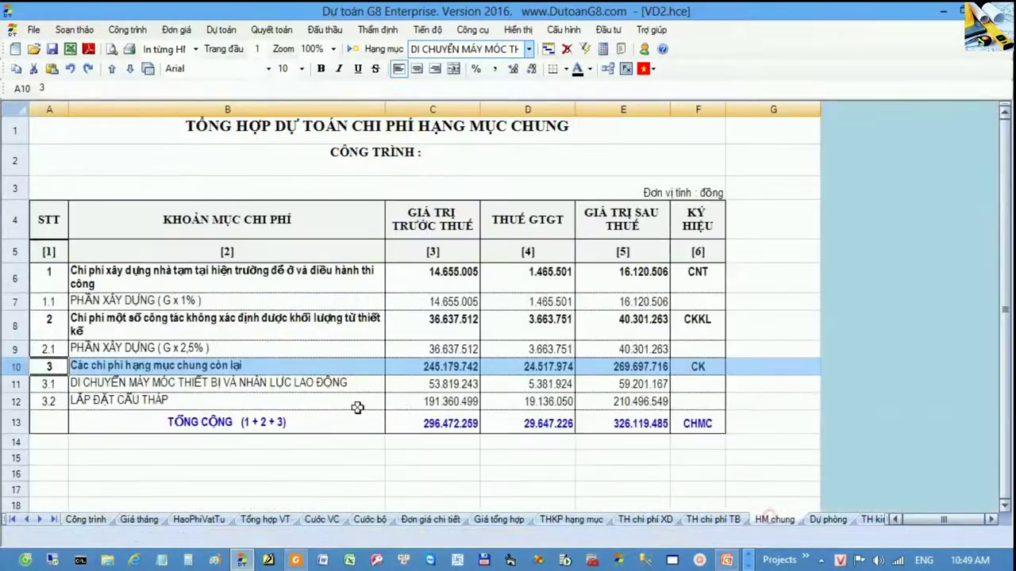
click(351, 403)
click(455, 425)
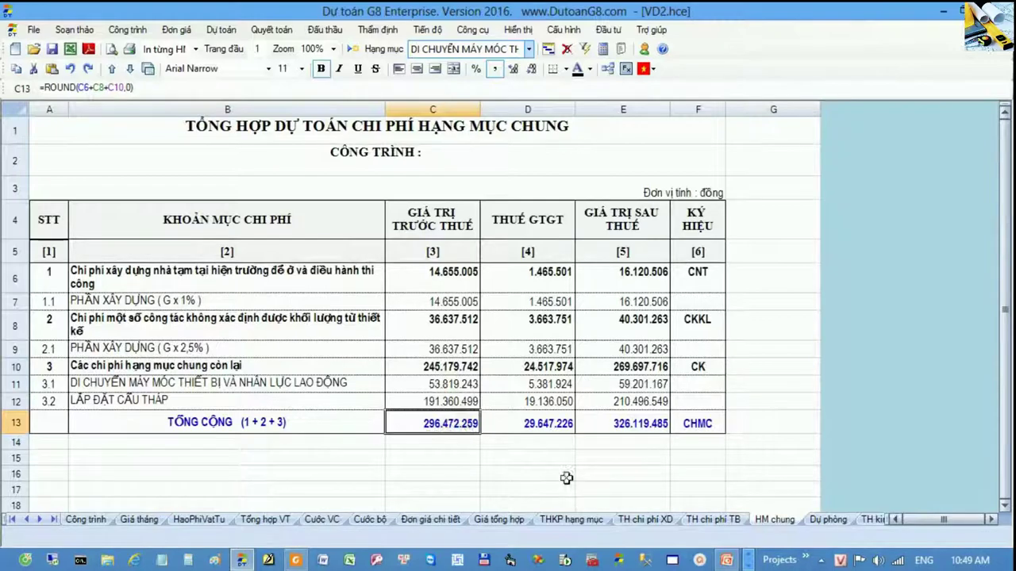
Step: Open the total project budget summary "TH kinh phí"
click(39, 519)
click(39, 519)
click(39, 519)
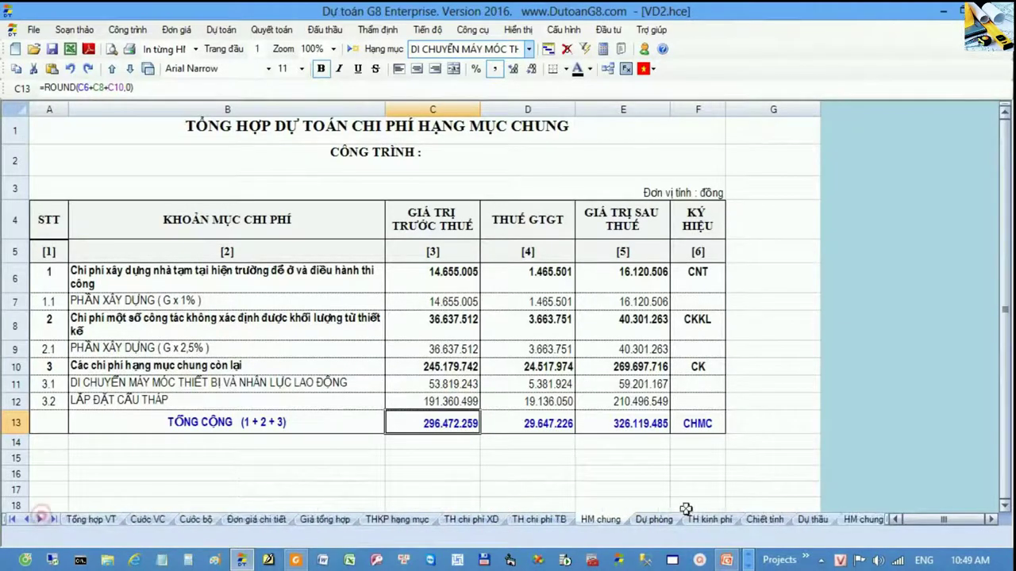
click(700, 519)
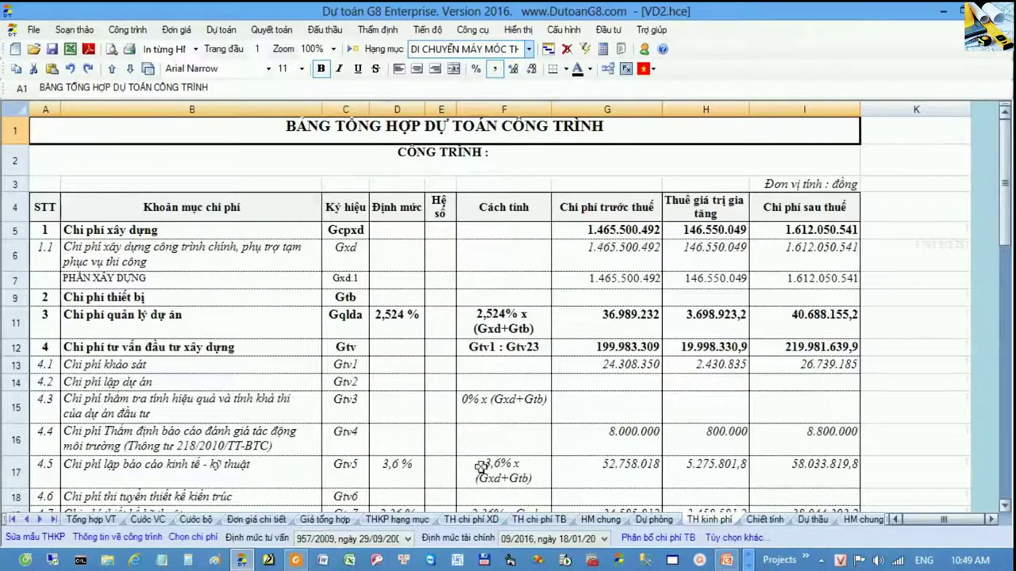
Step: Check the general items cost row under other costs in the project budget summary and the formula of its pre-tax amount
click(405, 446)
scroll(397, 428, down, 8)
scroll(388, 424, down, 2)
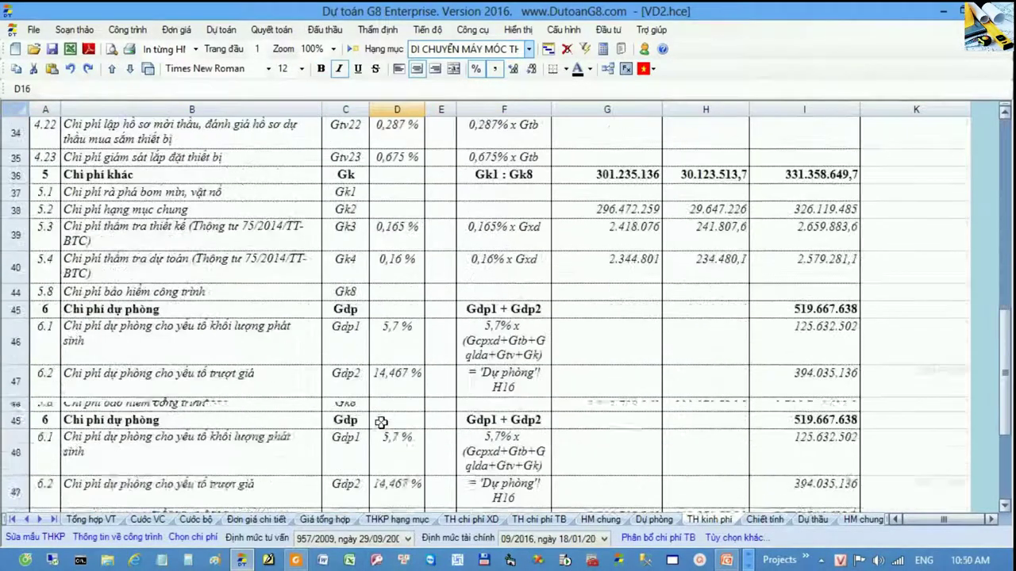
click(18, 176)
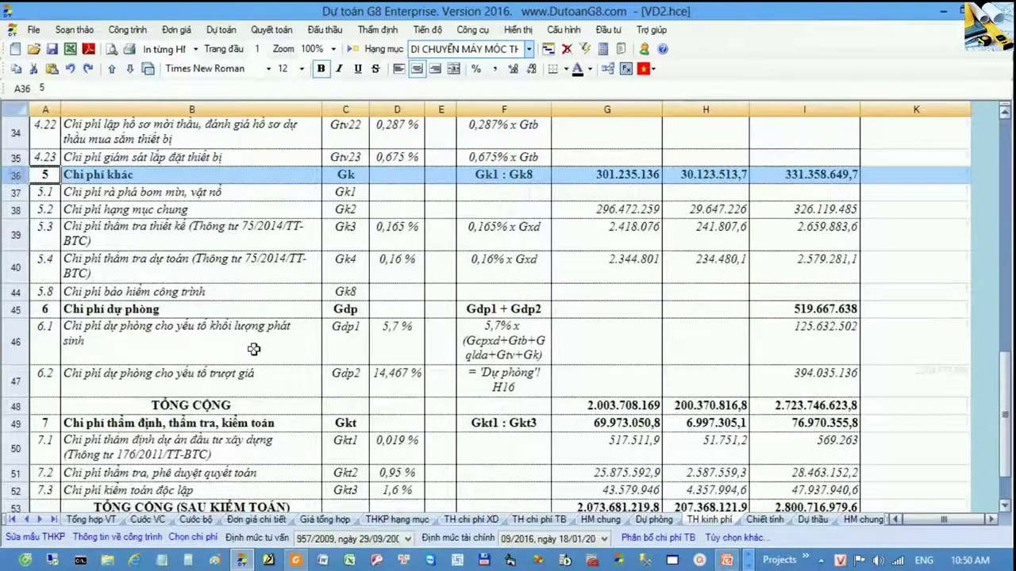
click(19, 210)
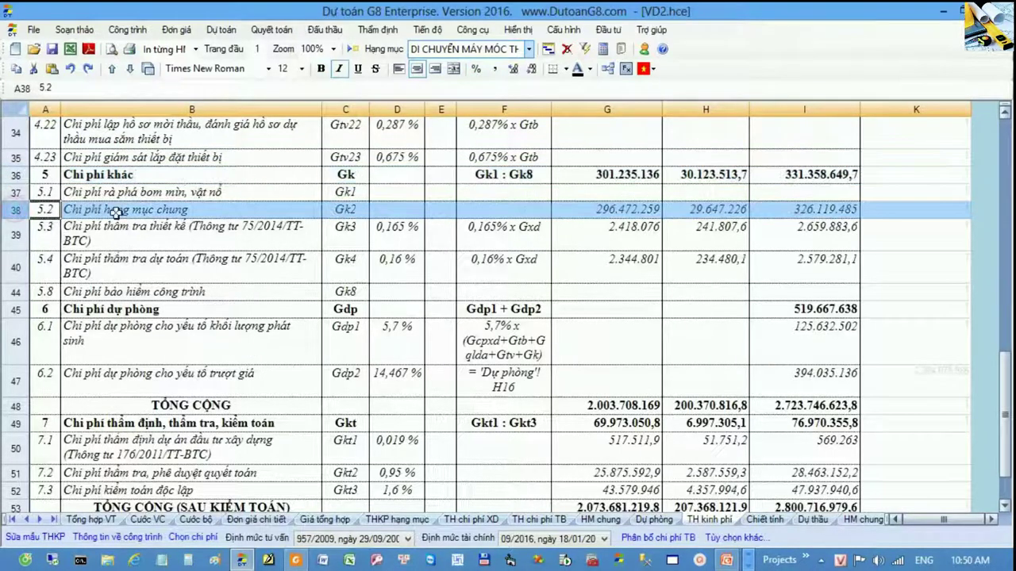
click(629, 210)
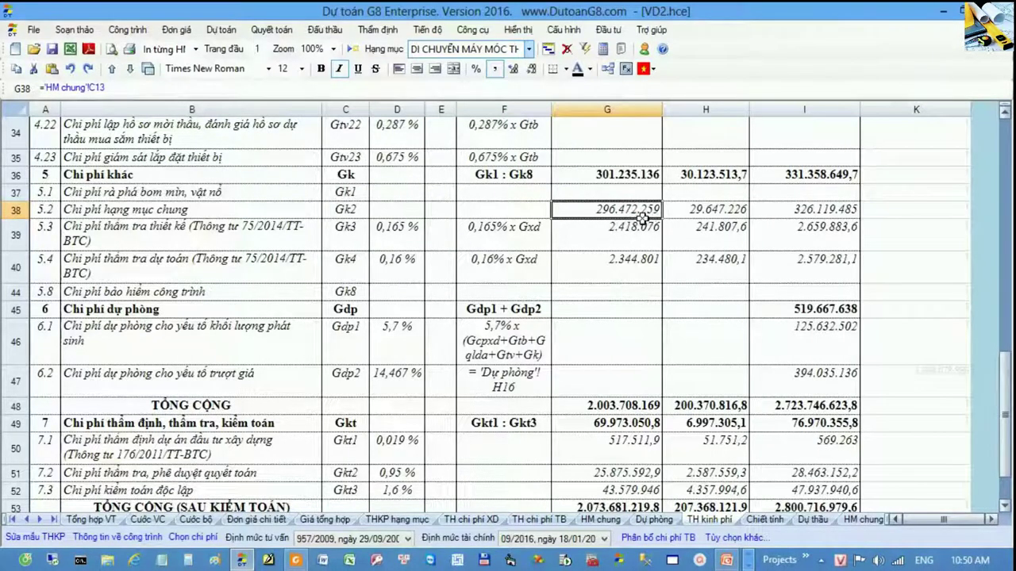
Step: Compare the total pre-tax cost in the general items summary "HM chung" with the general items row in "TH kinh phí"
click(601, 520)
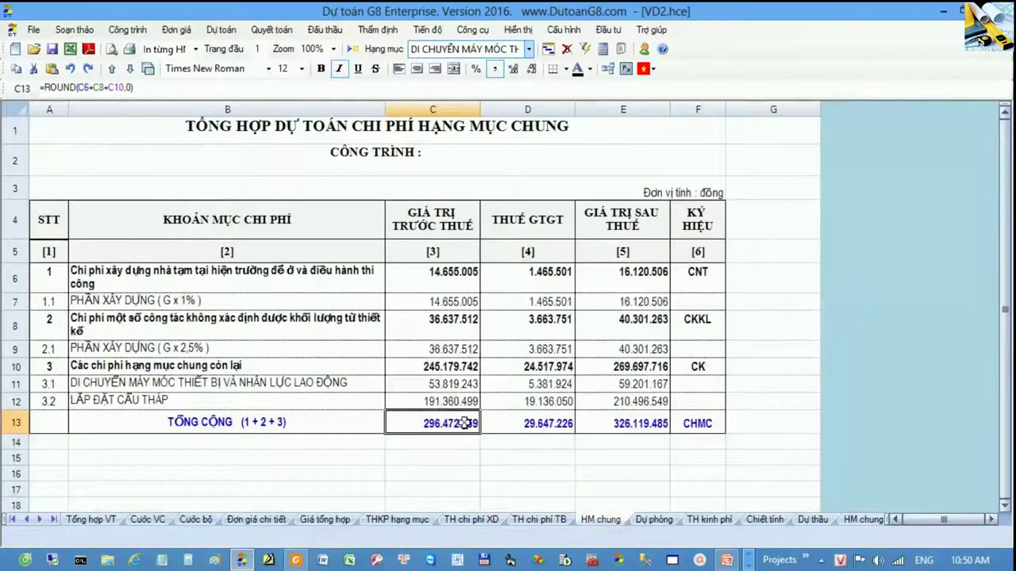
drag(374, 423, 459, 423)
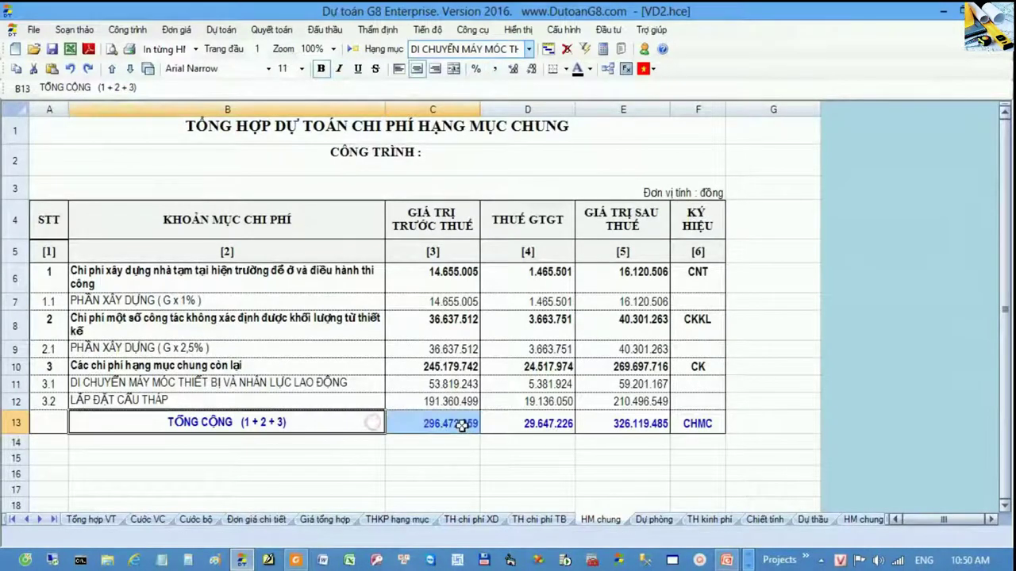
click(458, 423)
click(722, 521)
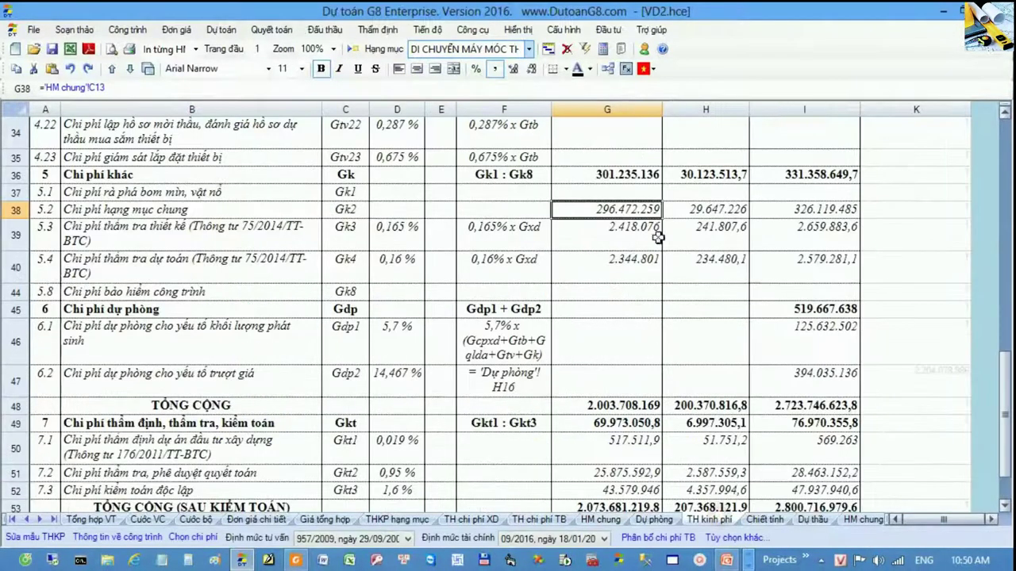
click(15, 209)
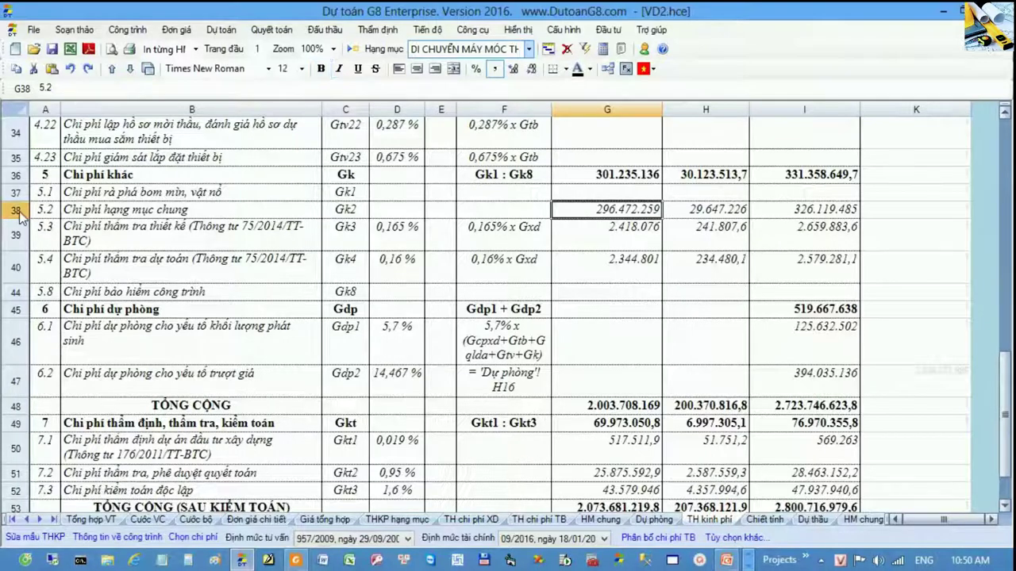
Step: Look at the bid price breakdown "Chiết tính" and open the bid package estimate summary "Dự toán gói thầu"
key(ctrl+Home)
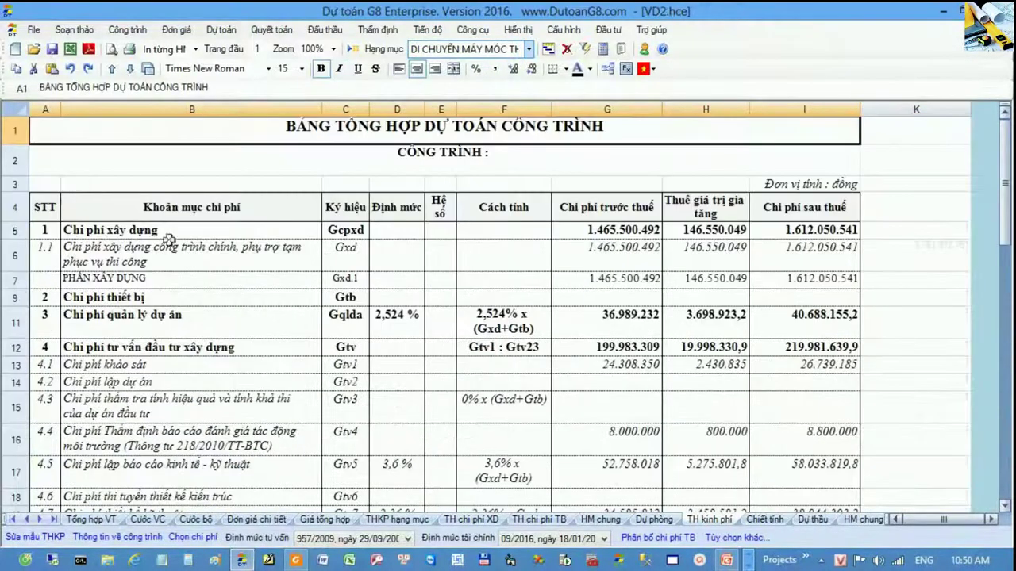
click(39, 519)
click(39, 519)
click(39, 520)
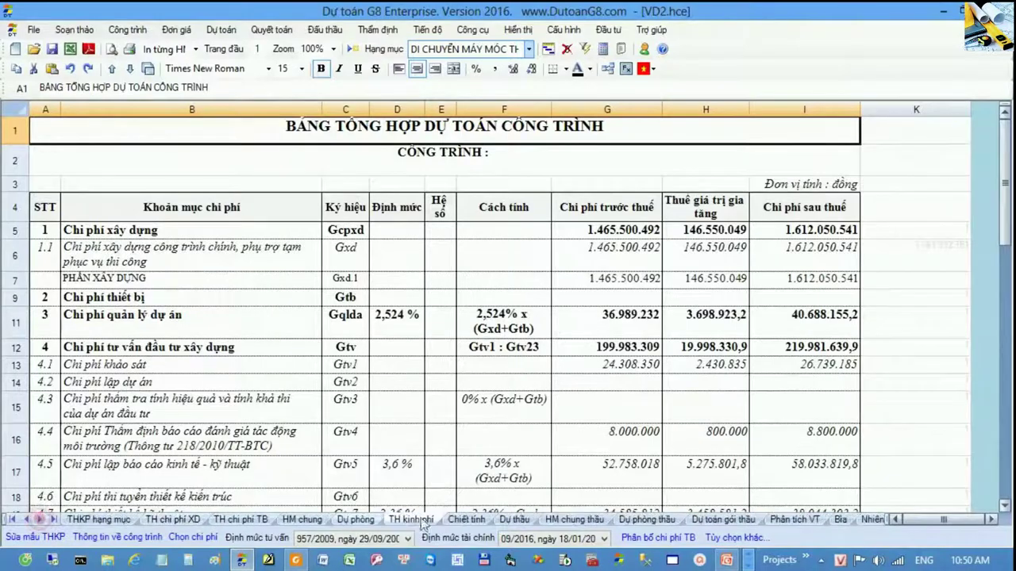
click(479, 522)
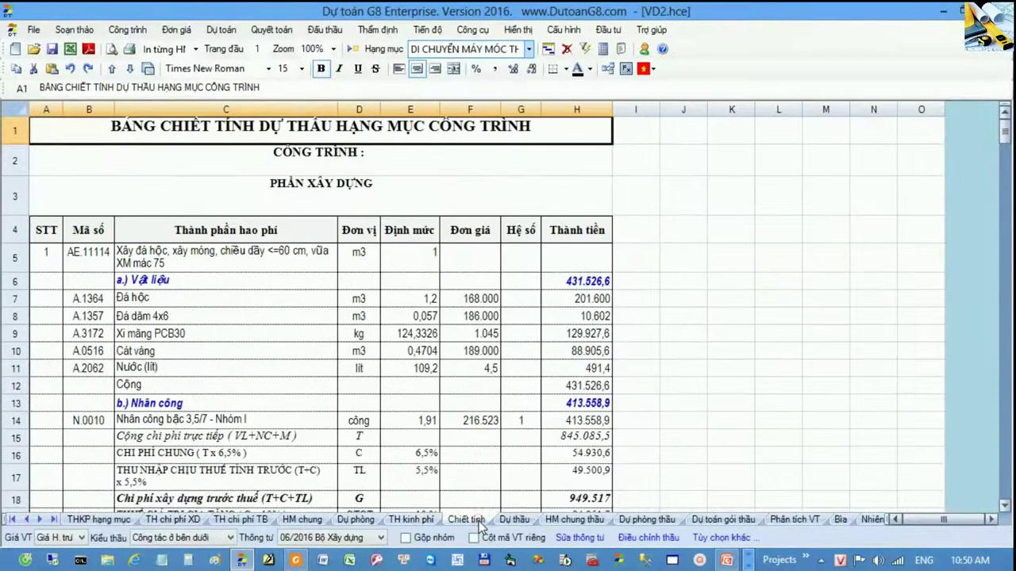
click(723, 520)
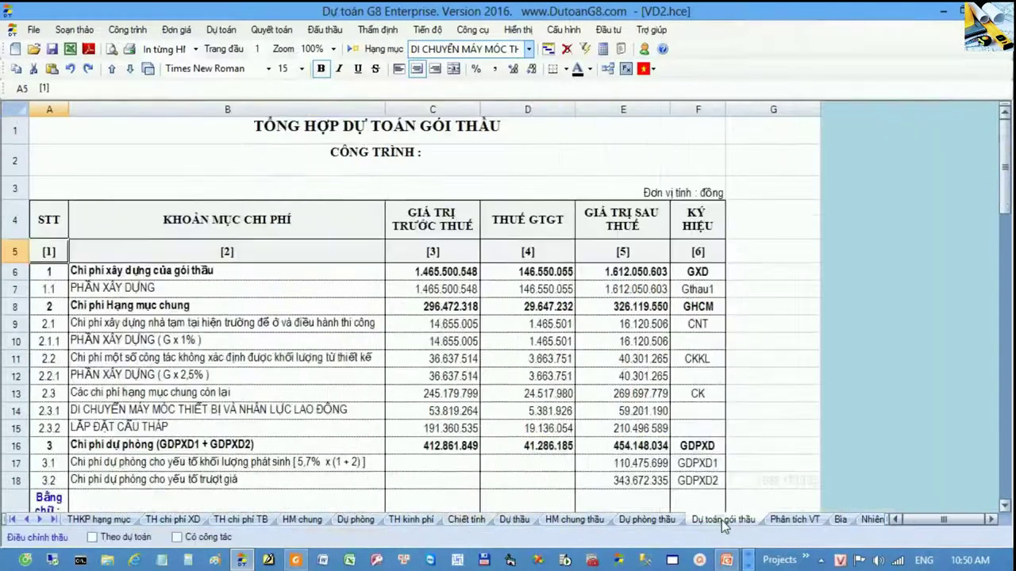
Step: Recalculate the data in the bid package estimate summary and dismiss the notification
click(552, 433)
scroll(552, 435, down, 1)
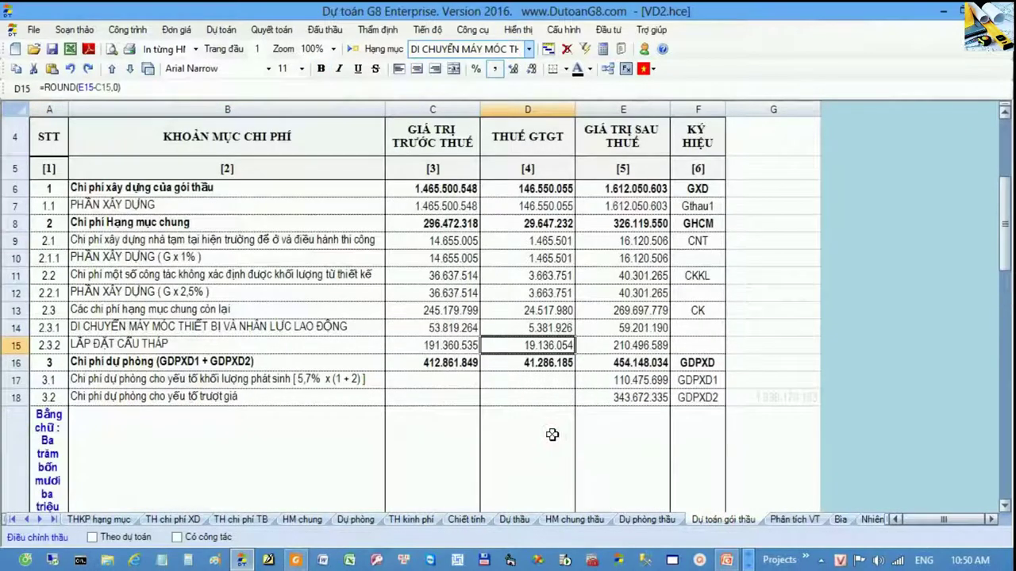
click(350, 48)
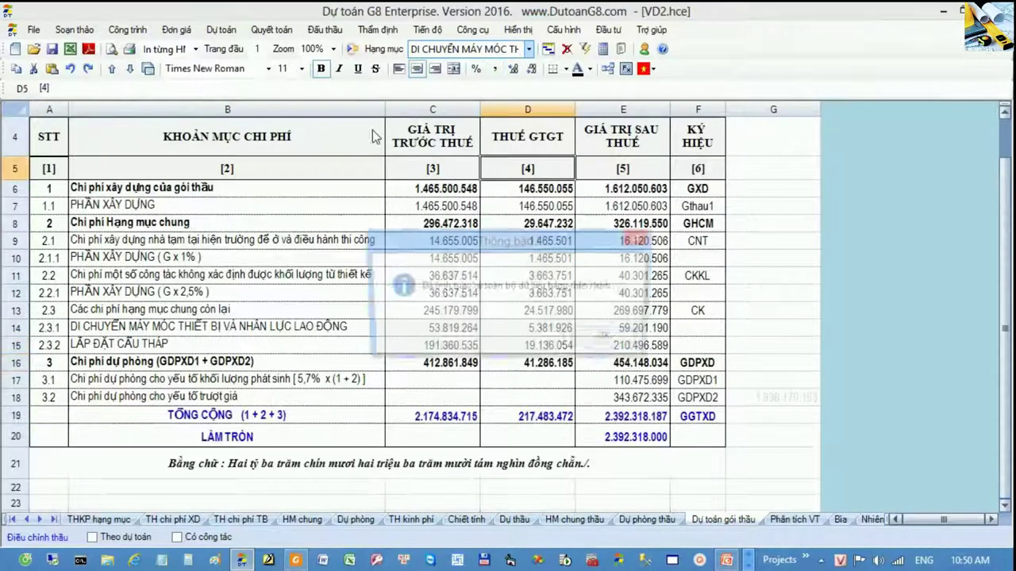
click(601, 337)
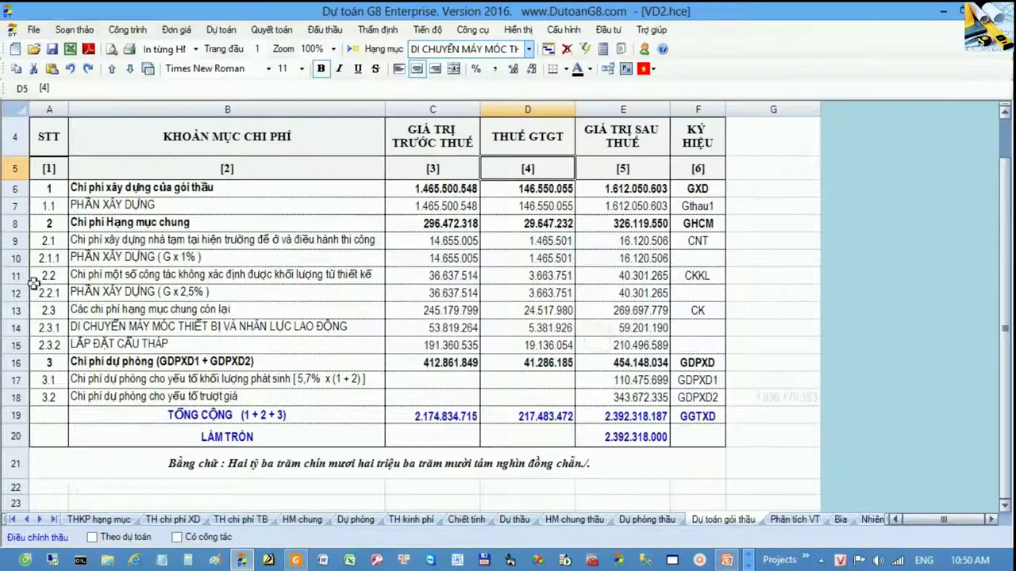
Step: Examine the general items section of the bid package summary row by row, from its heading through the relocation and tower crane rows
click(15, 226)
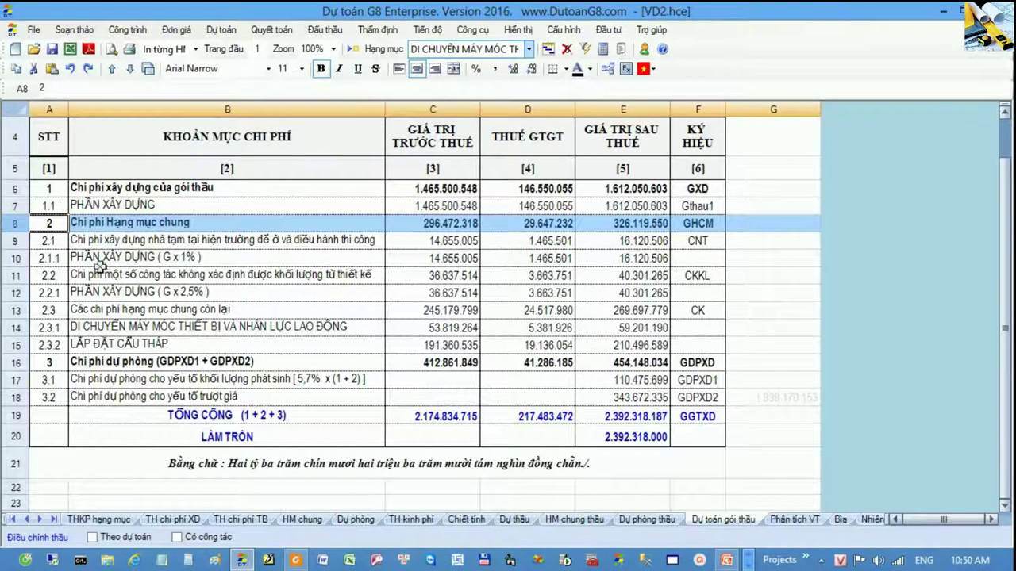
click(14, 244)
click(16, 255)
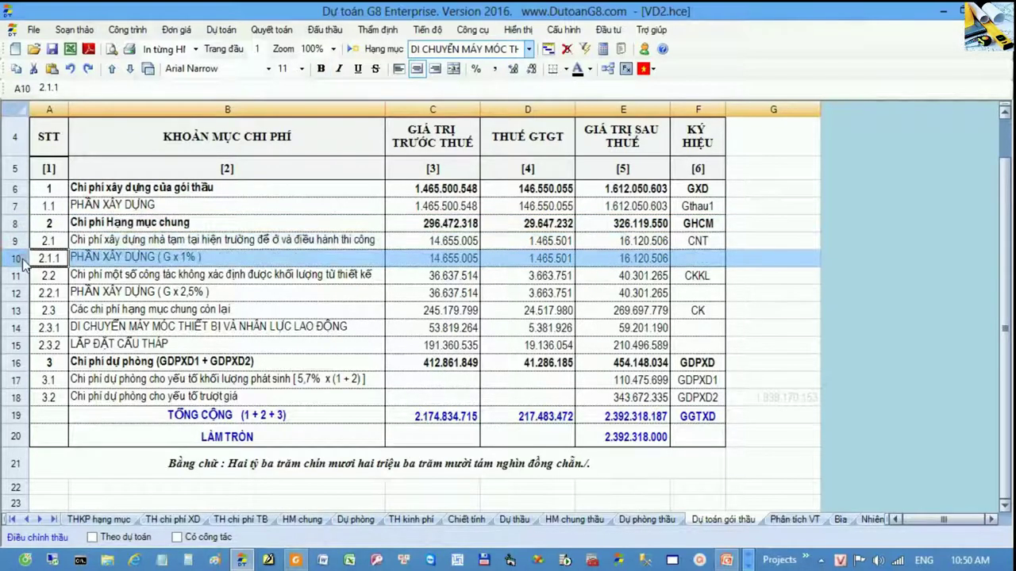
click(22, 277)
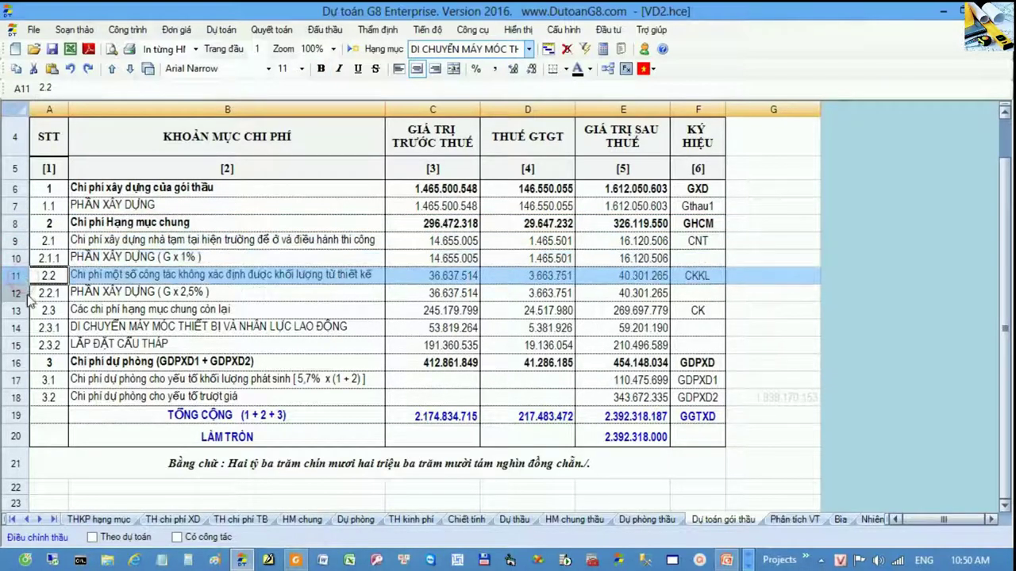
click(18, 297)
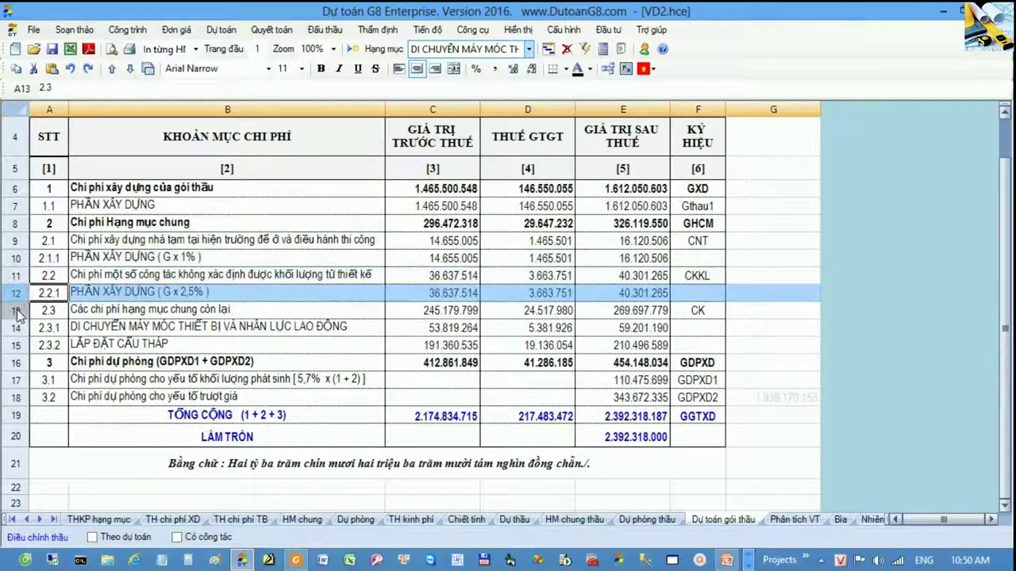
click(17, 311)
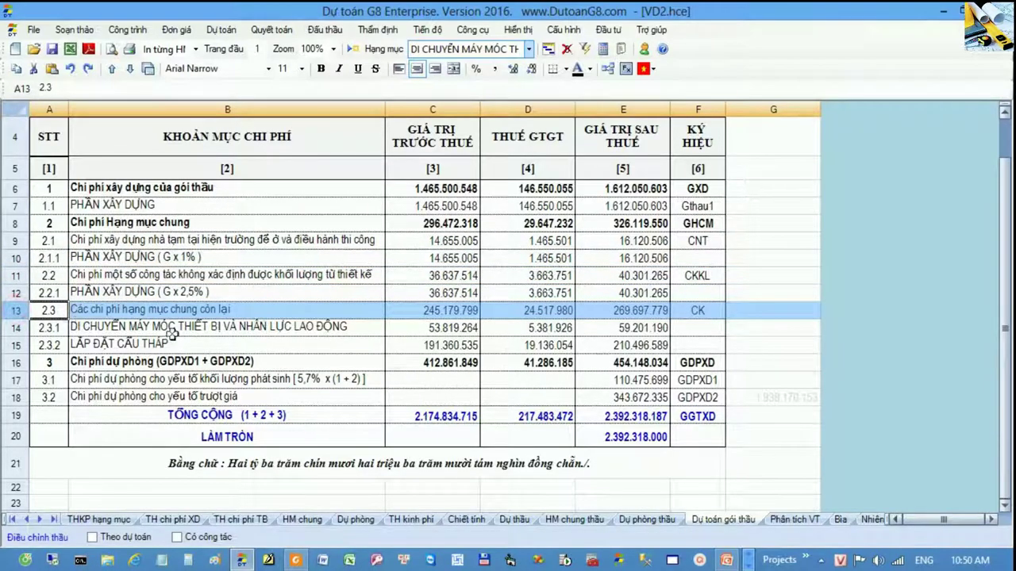
click(17, 329)
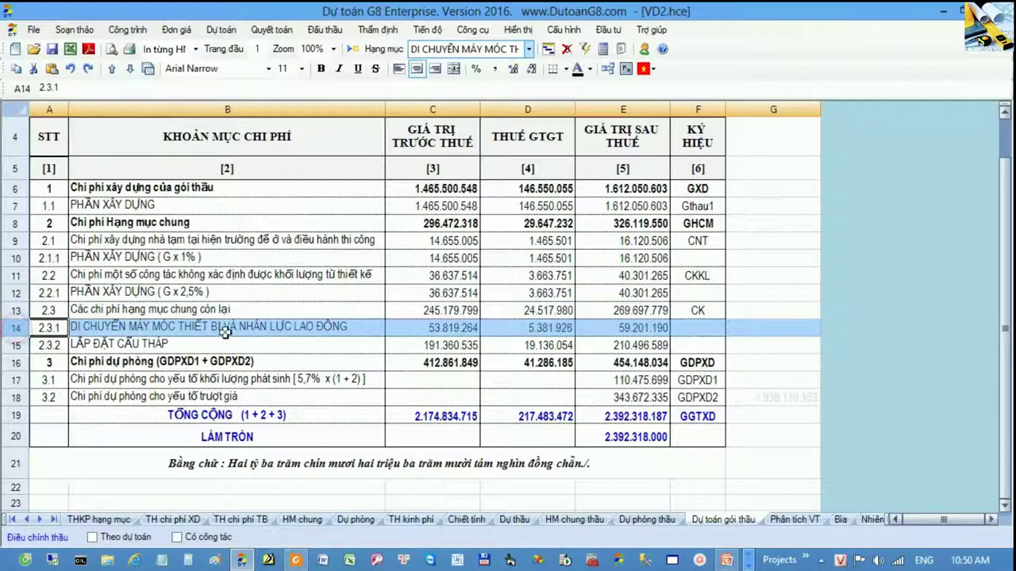
click(16, 344)
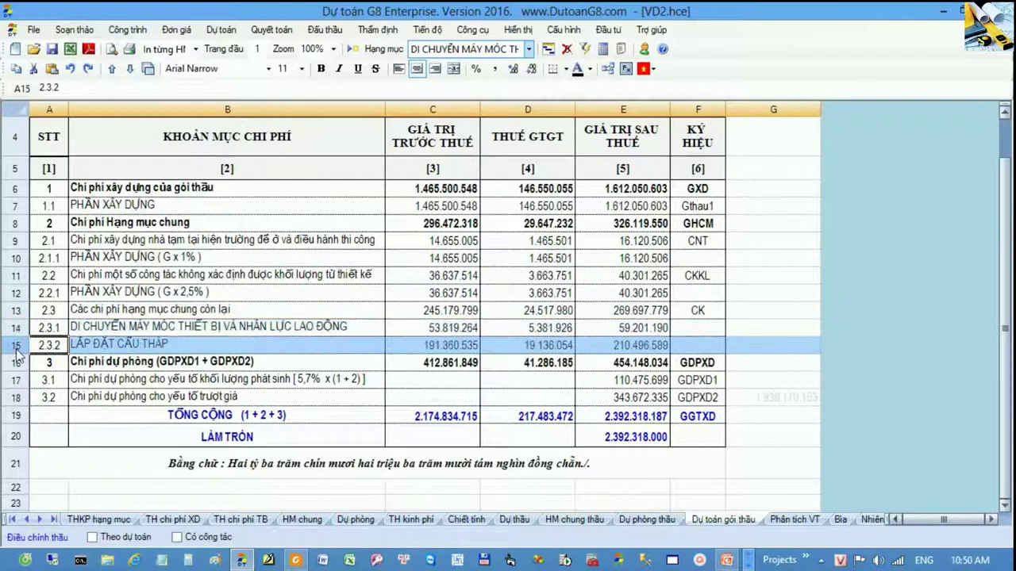
Step: Check the formulas for the relocation row's pre-tax and after-tax amounts in the bid package summary
click(16, 328)
click(458, 323)
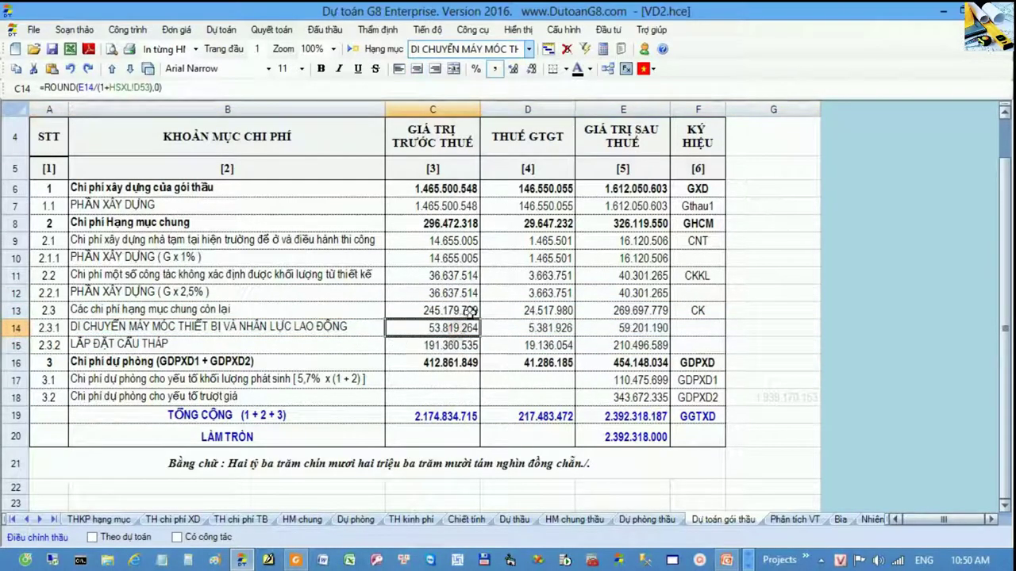
click(637, 328)
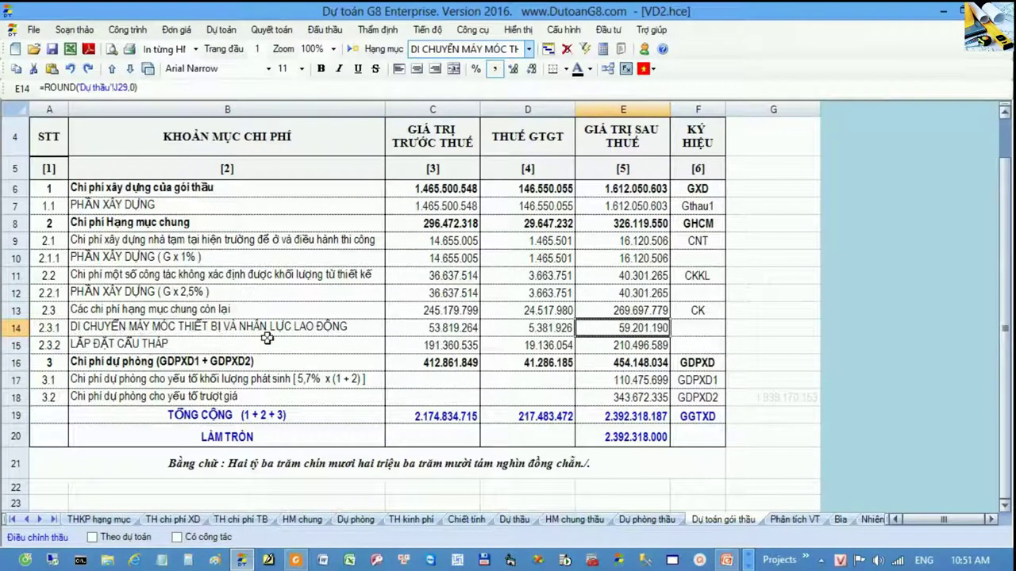
Step: Check the heading and total of the machinery and labour relocation section in the bid unit price sheet "Dự thầu"
click(514, 519)
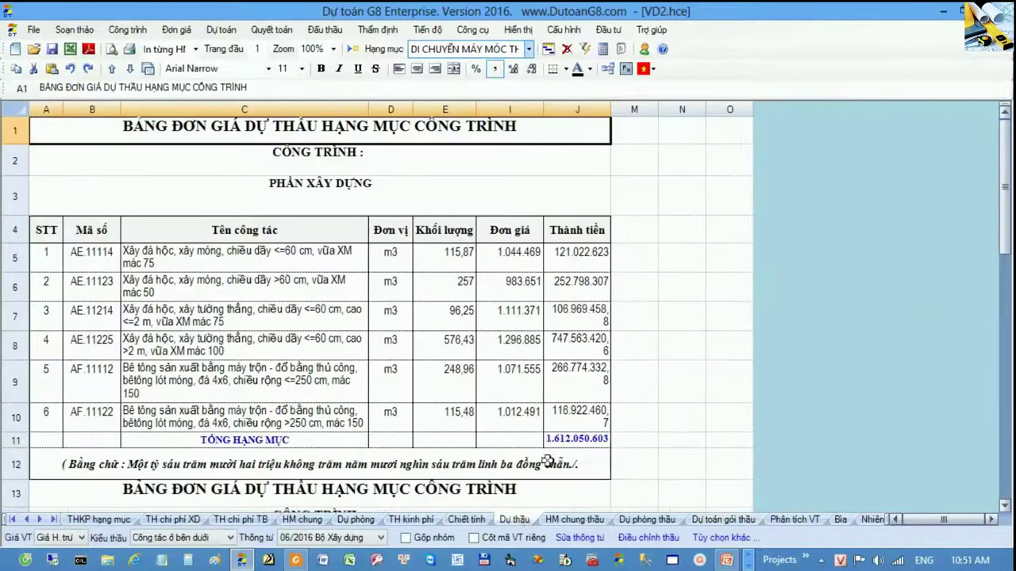
click(587, 114)
scroll(661, 346, down, 7)
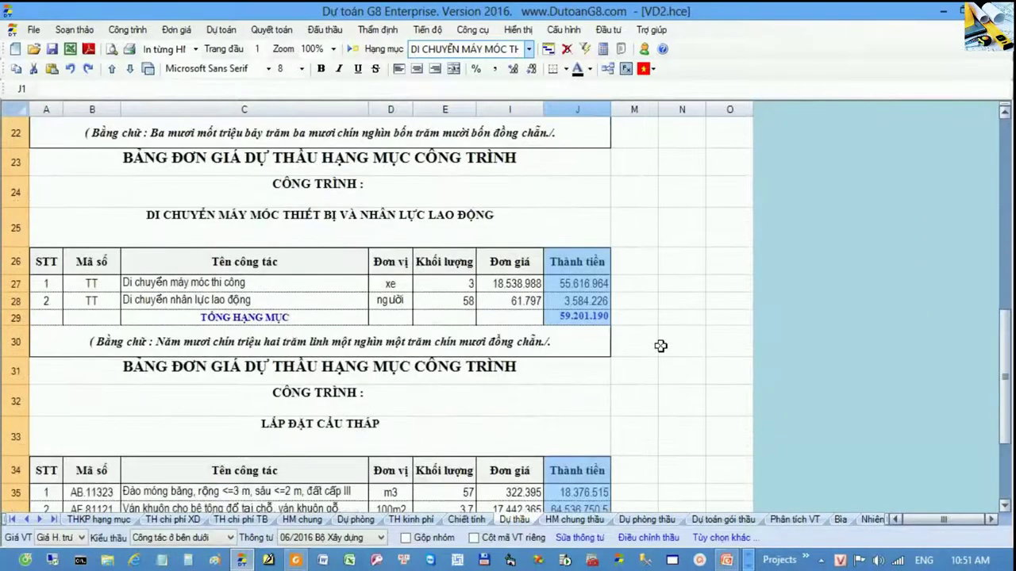
click(16, 318)
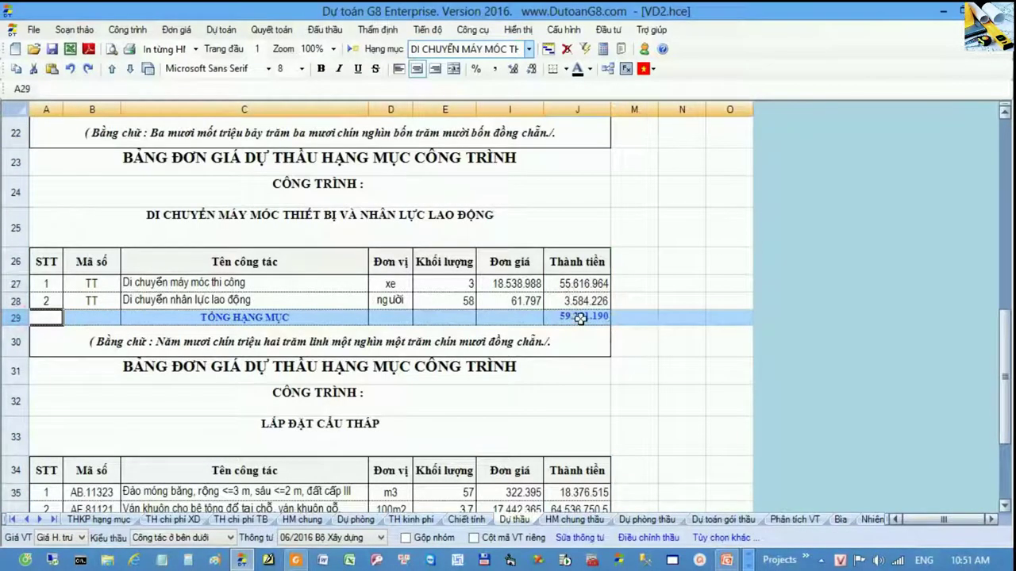
drag(214, 190, 257, 230)
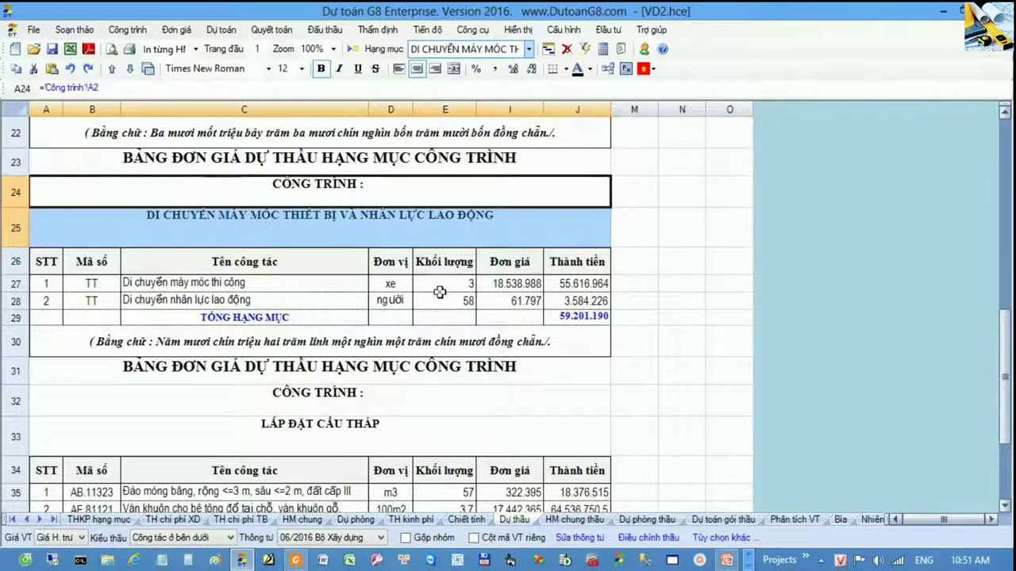
Step: Check the heading and section total of the tower crane installation table in the bid unit price sheet
scroll(439, 293, down, 3)
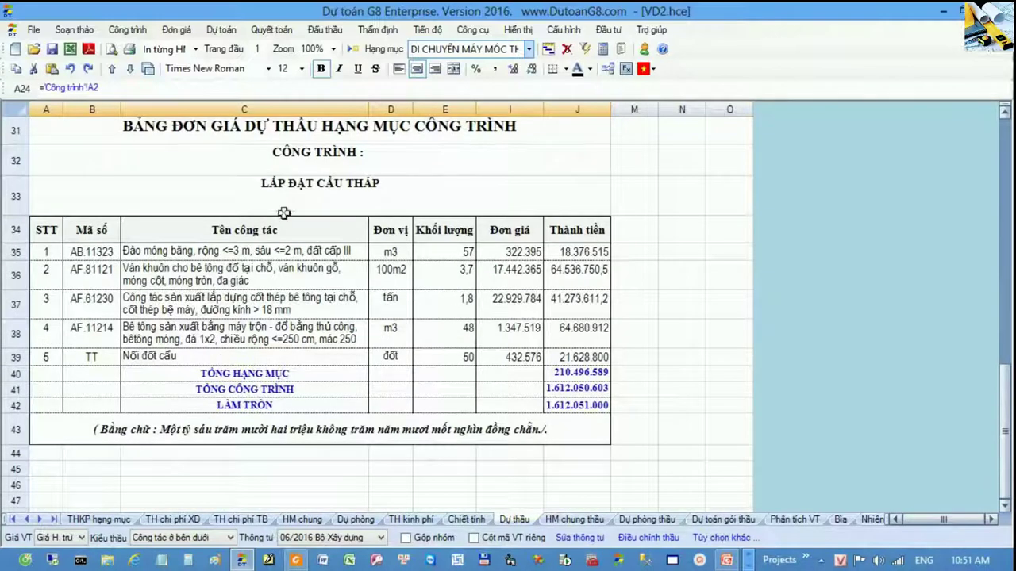
drag(266, 170, 370, 211)
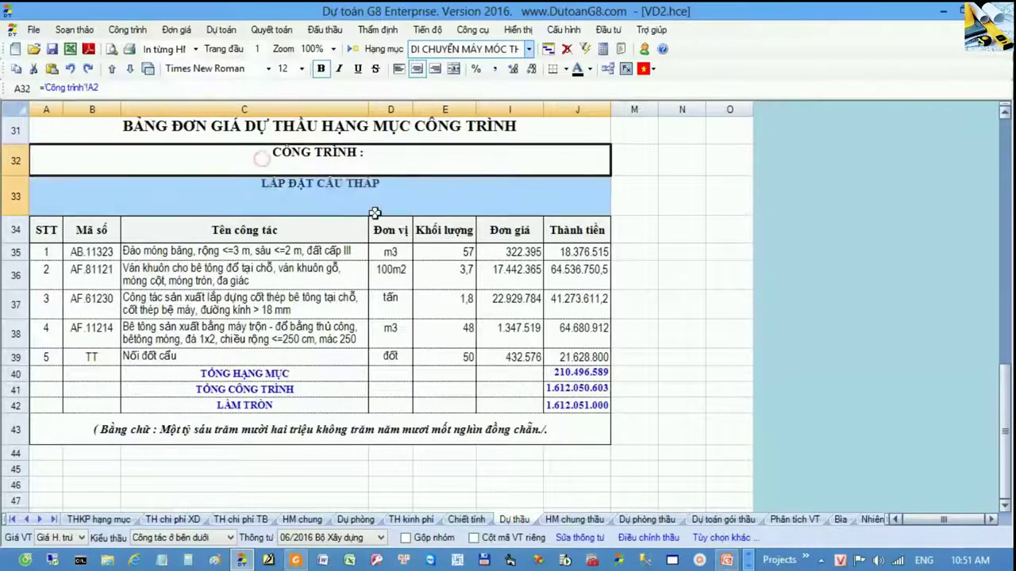
click(31, 377)
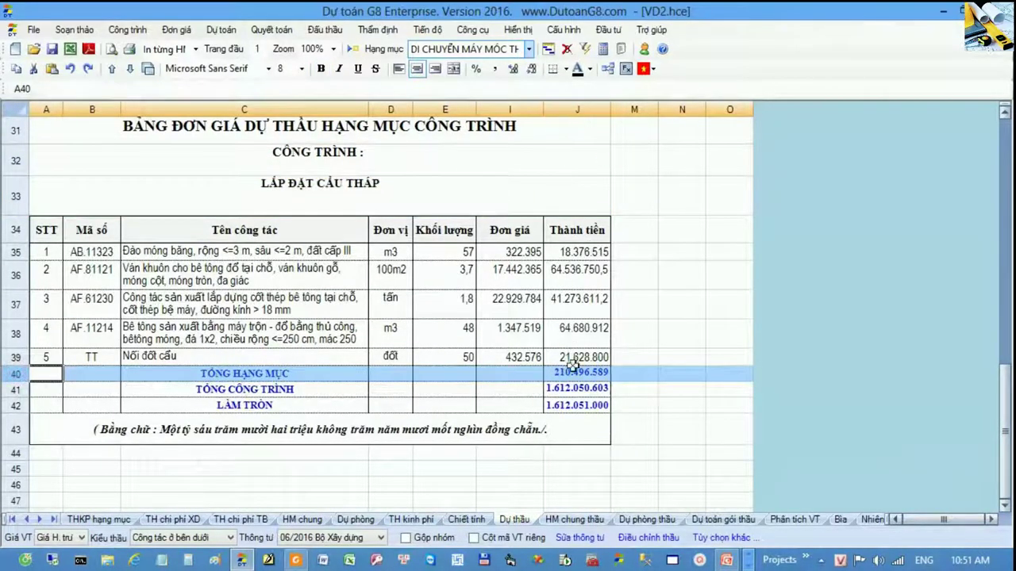
click(525, 373)
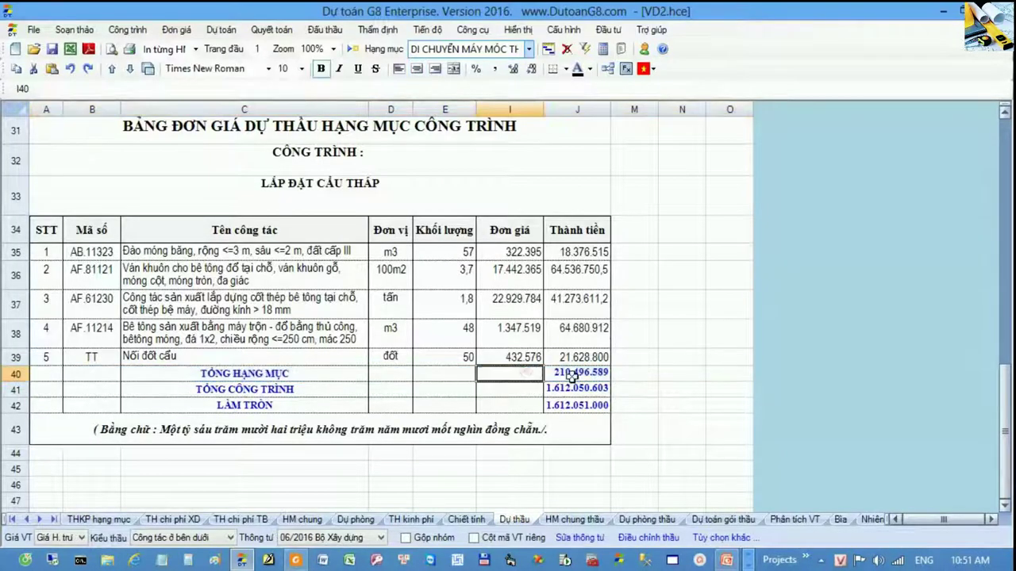
Step: Return to "Dự toán gói thầu" and check the formula for the tower crane row's after-tax amount
click(726, 520)
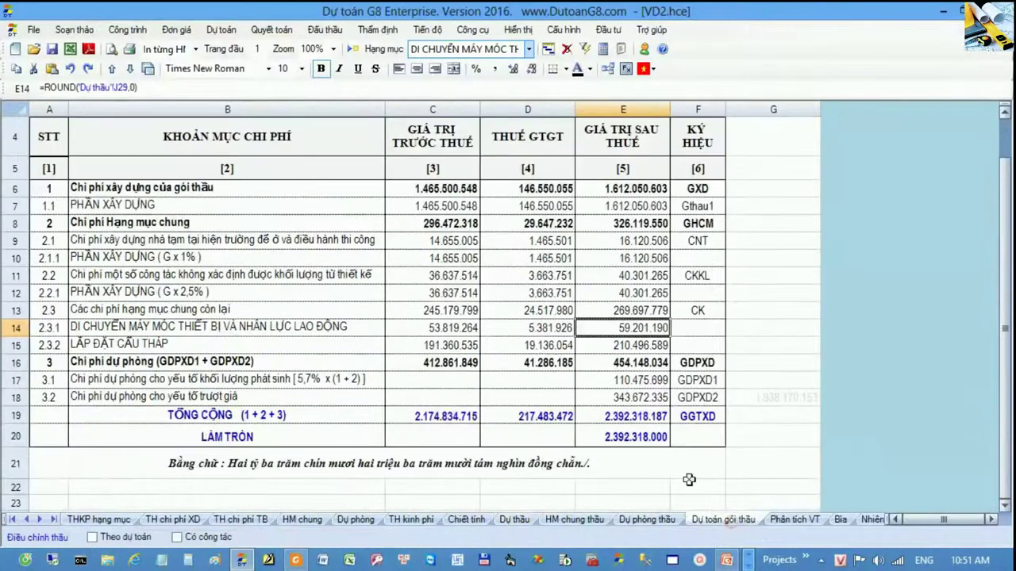
click(17, 347)
click(628, 349)
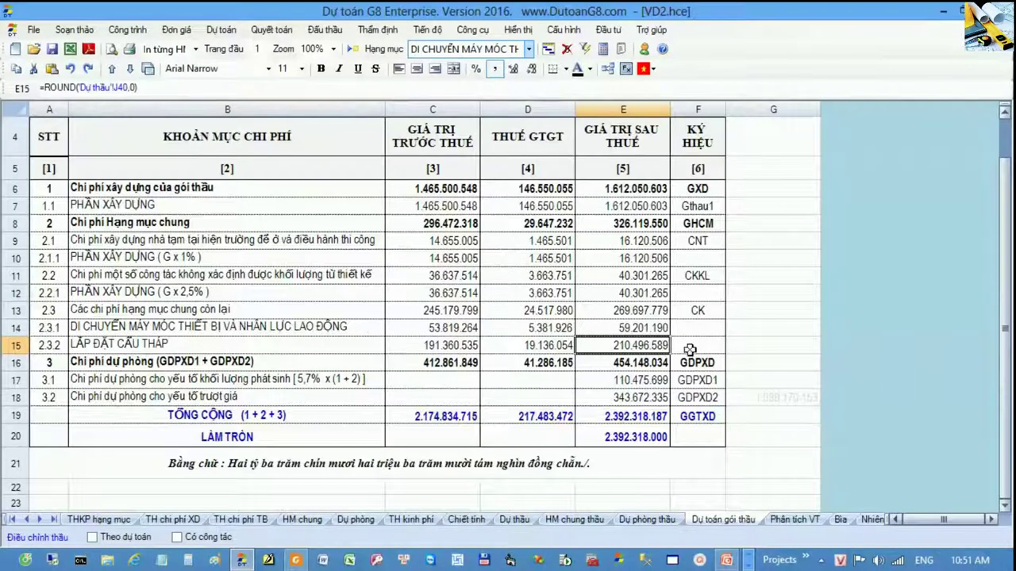
drag(689, 350, 636, 349)
click(636, 349)
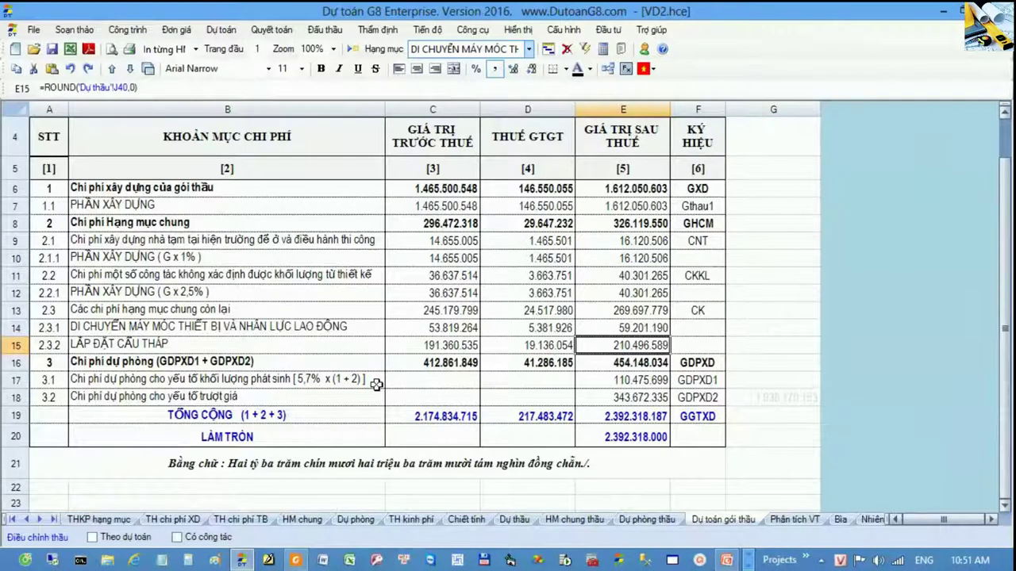
Step: Check the labour, direct cost, VAT and after-tax rows of the first work item in the bid price breakdown sheet "Chiết tính"
click(470, 521)
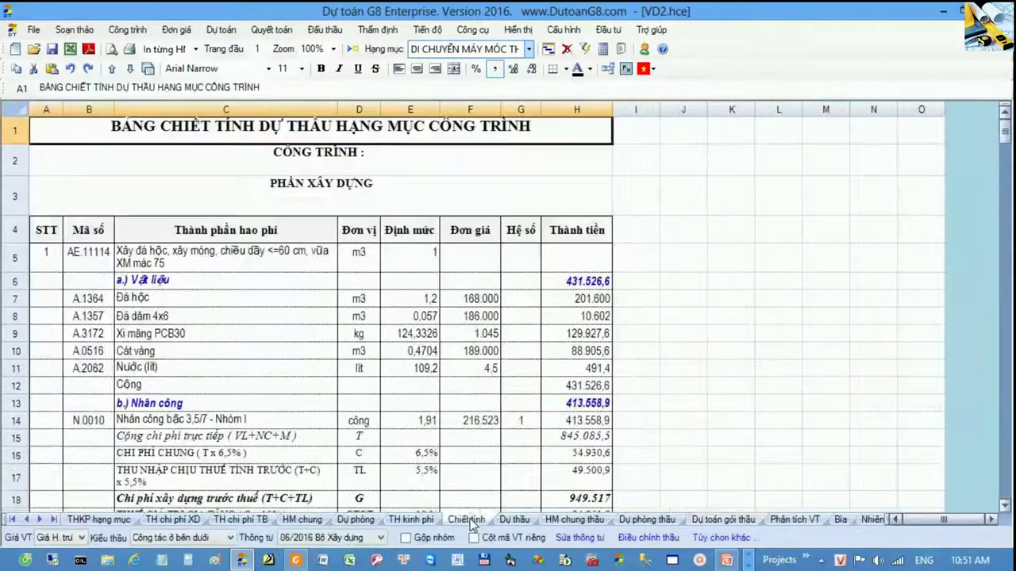
click(511, 520)
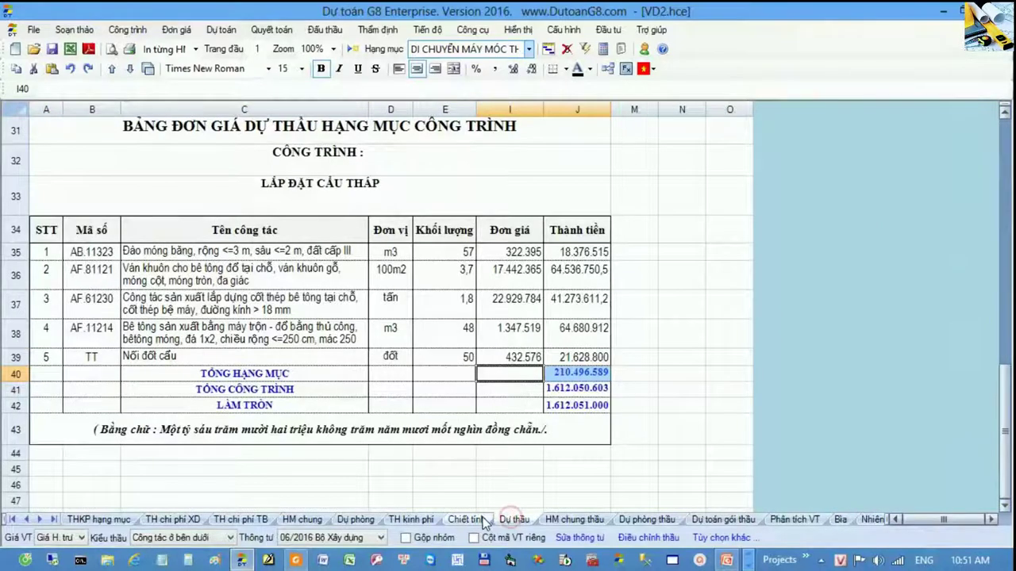
click(467, 520)
click(248, 403)
scroll(84, 382, down, 1)
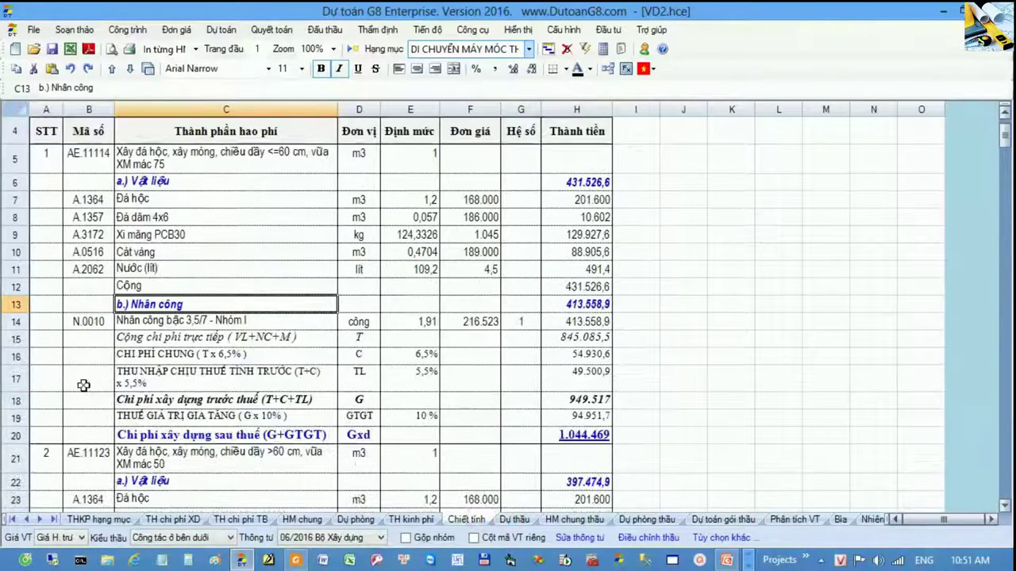
drag(15, 304, 19, 340)
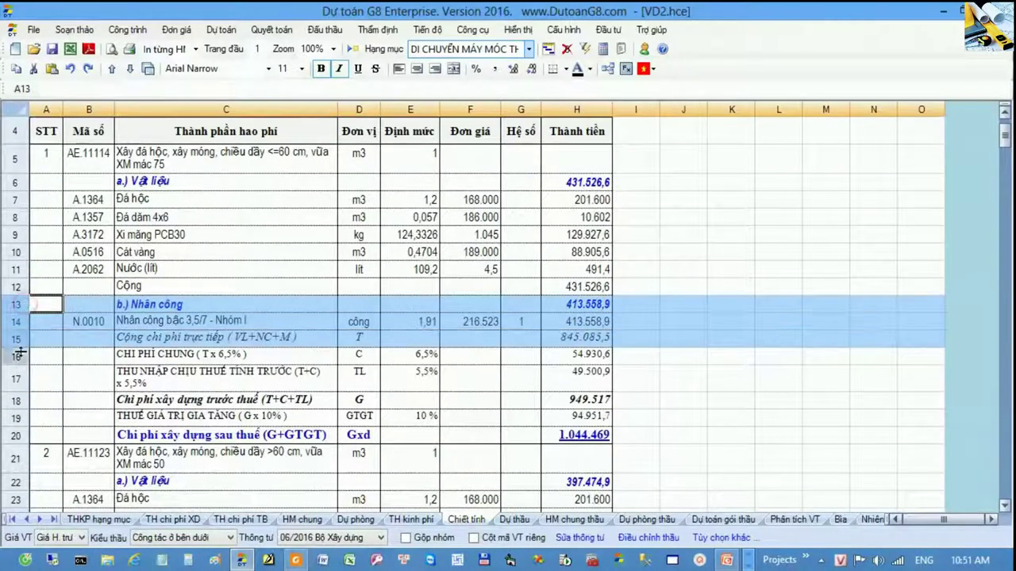
drag(27, 415, 24, 435)
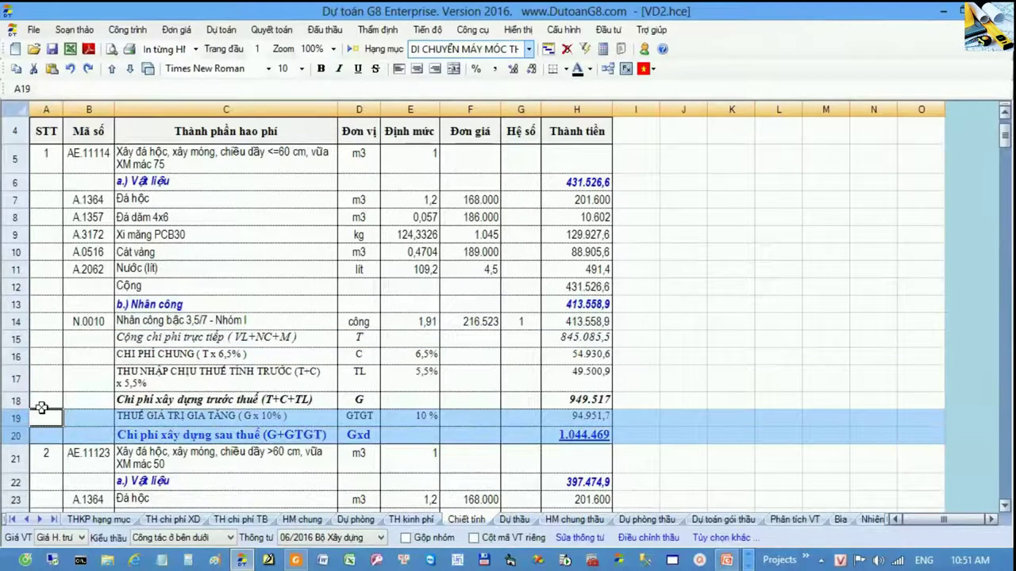
click(115, 339)
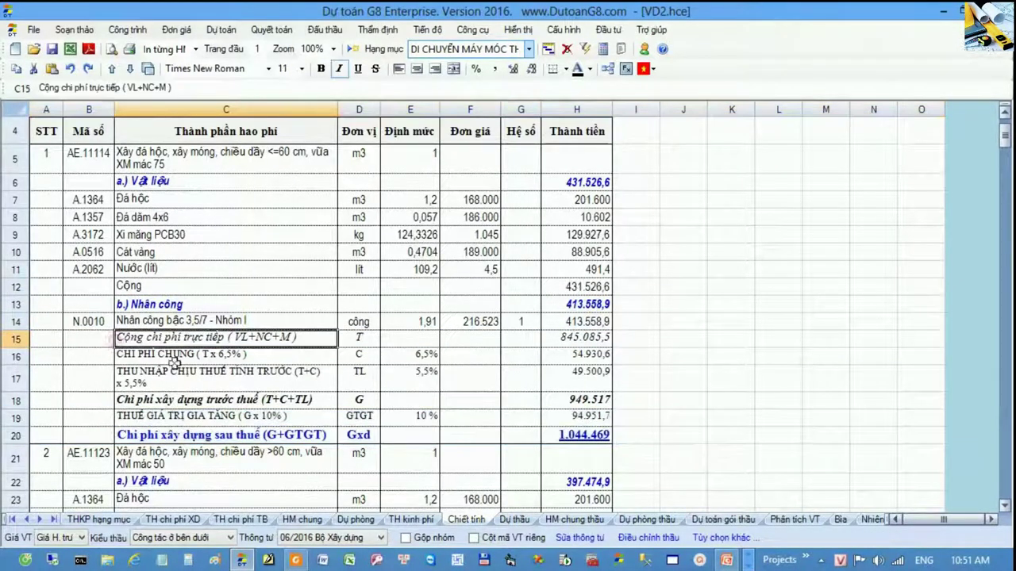
Step: Compare the remaining general item rows 2.3 to 2.3.2 in "Dự toán gói thầu" with the CK definition in the Circular 06/2016 PDF in Foxit Reader
click(721, 520)
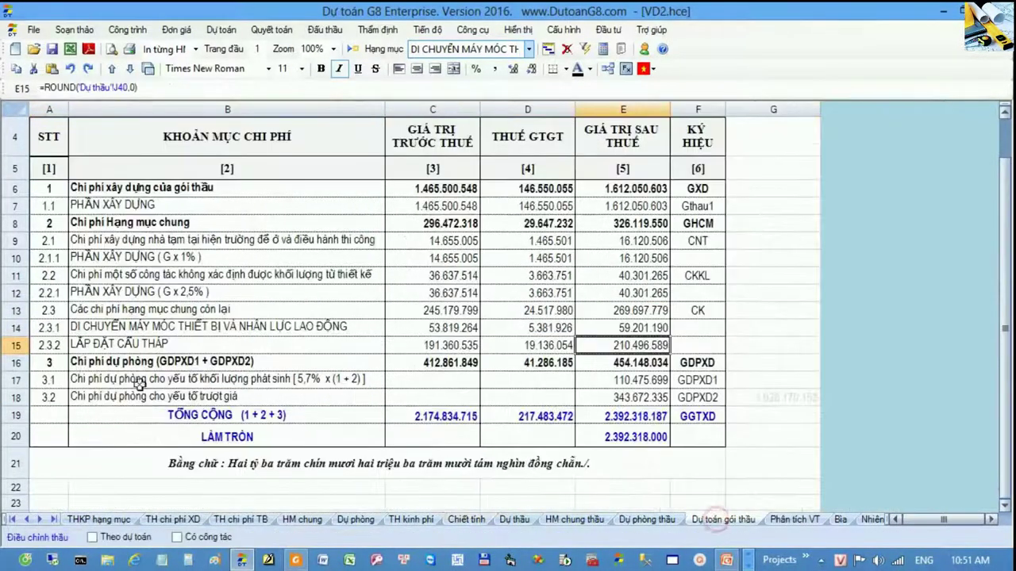
click(15, 316)
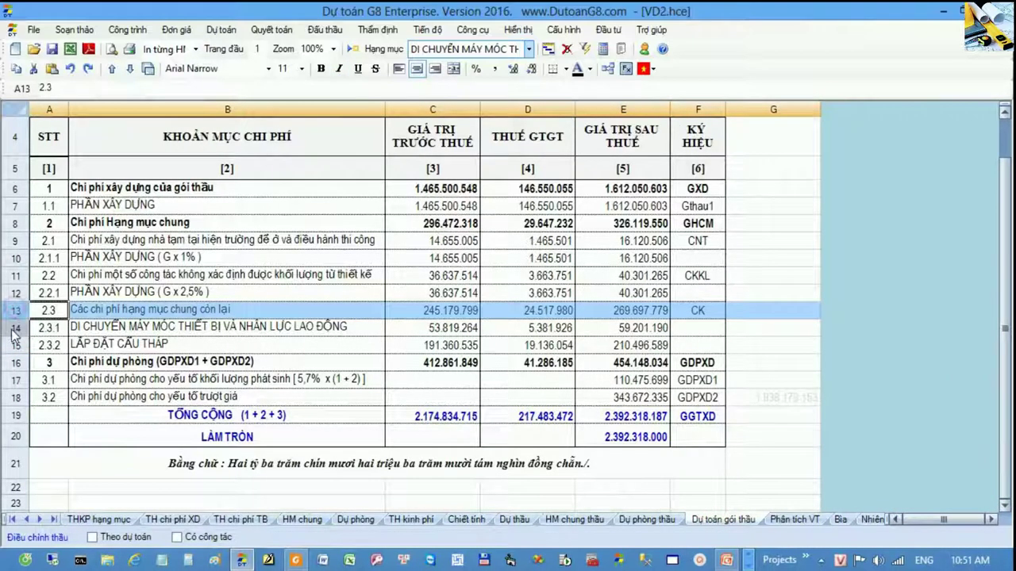
click(15, 328)
click(13, 347)
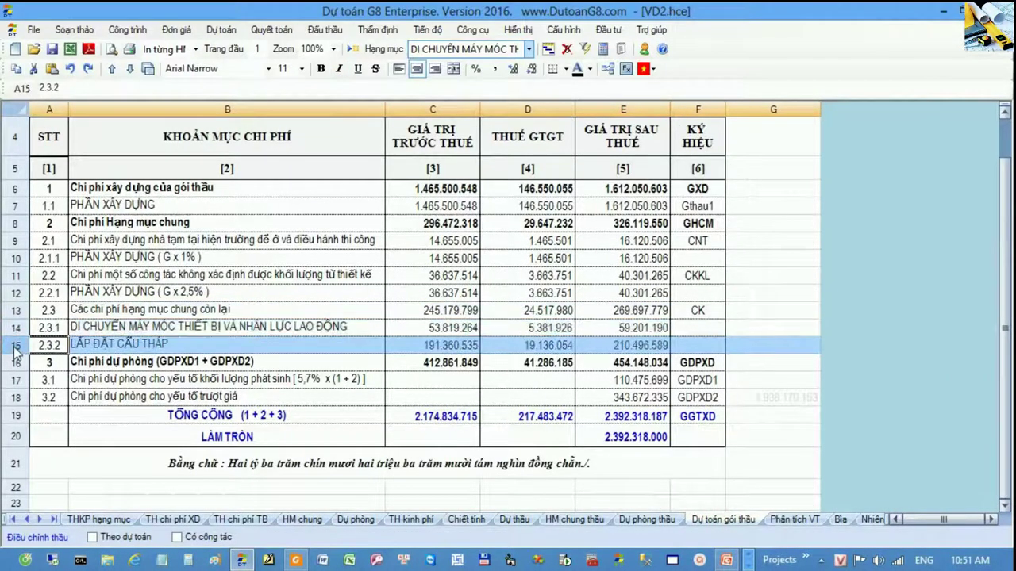
click(295, 560)
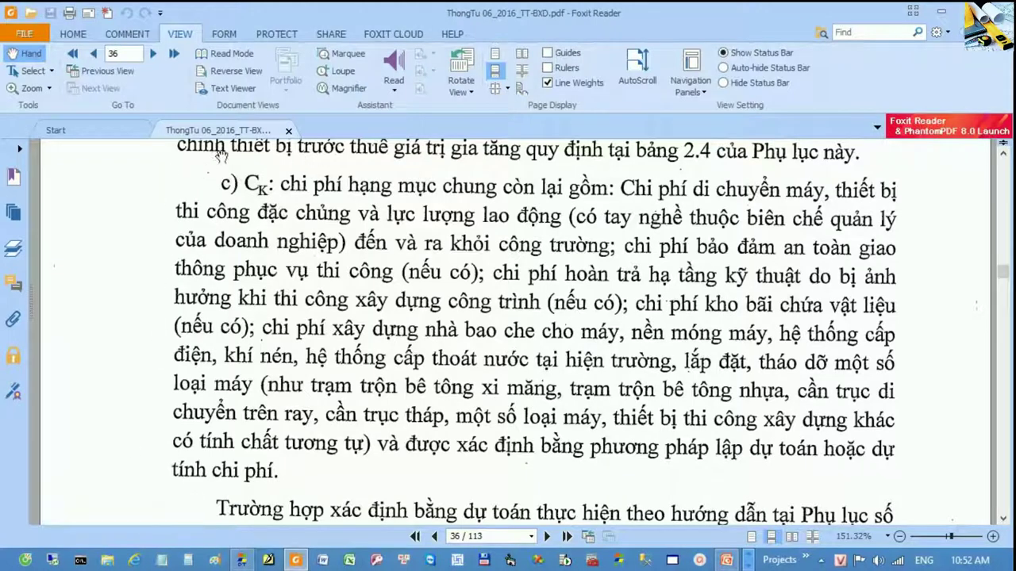
click(241, 560)
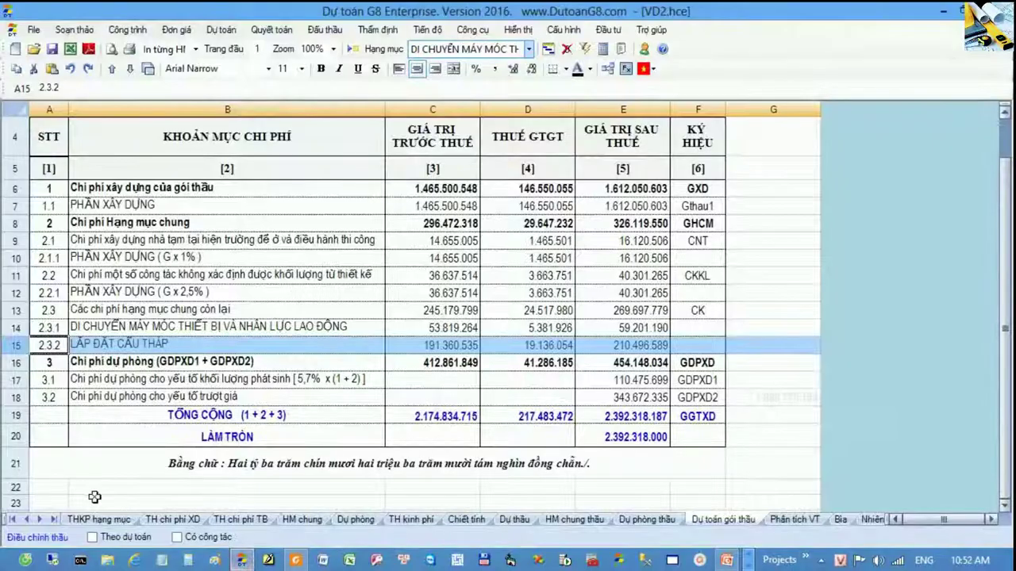
Step: Open the "Công trình" sheet and review the work items and quantities of the PHẦN XÂY DỰNG section
click(13, 519)
click(85, 519)
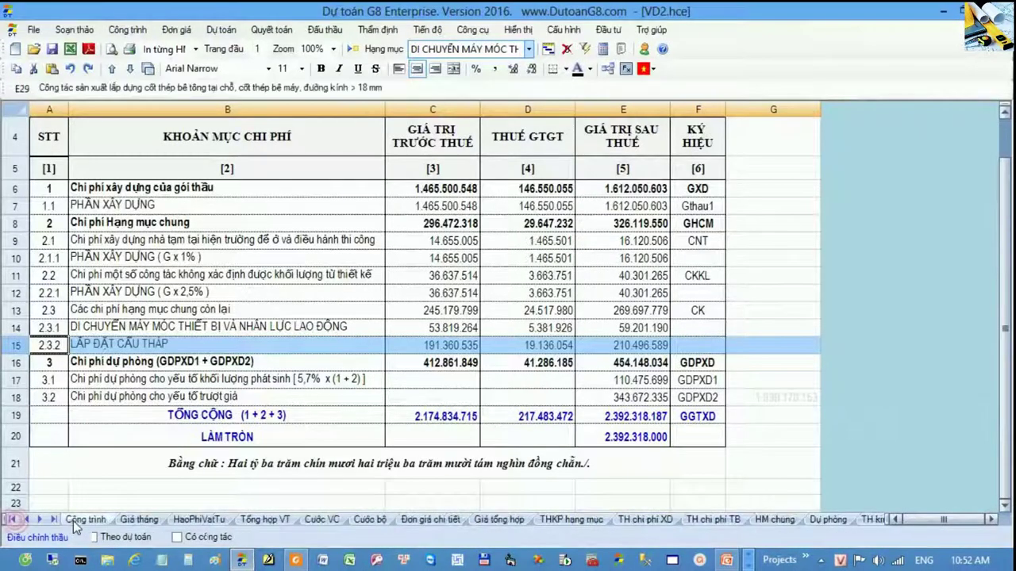
scroll(161, 380, down, 2)
scroll(161, 380, up, 2)
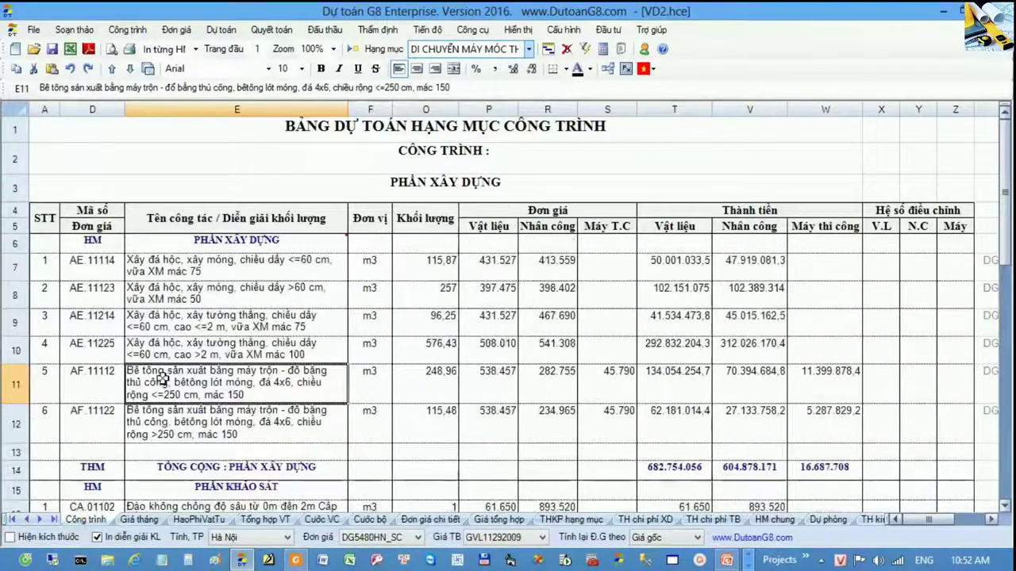
drag(92, 242, 370, 410)
click(370, 377)
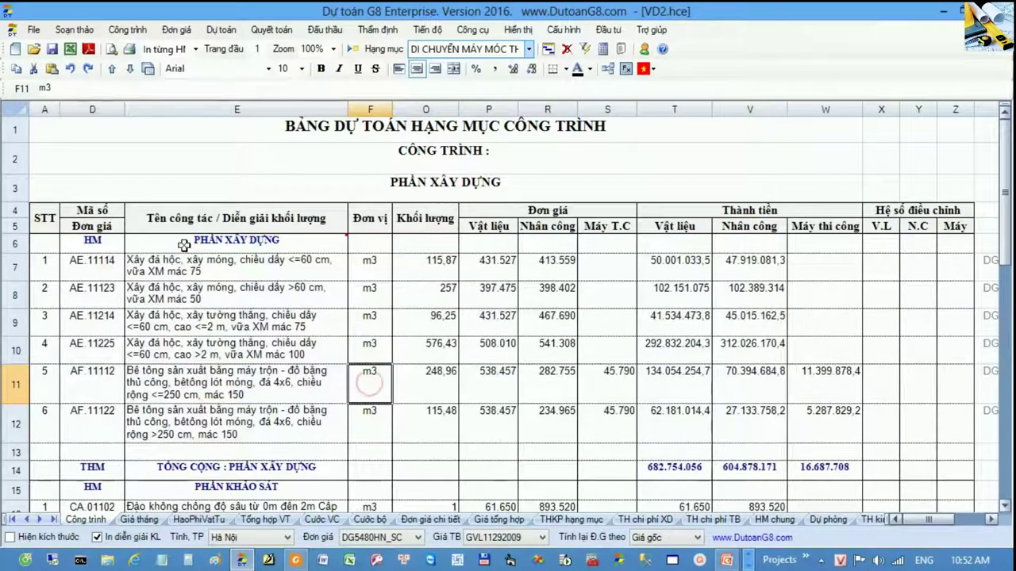
drag(181, 245, 422, 415)
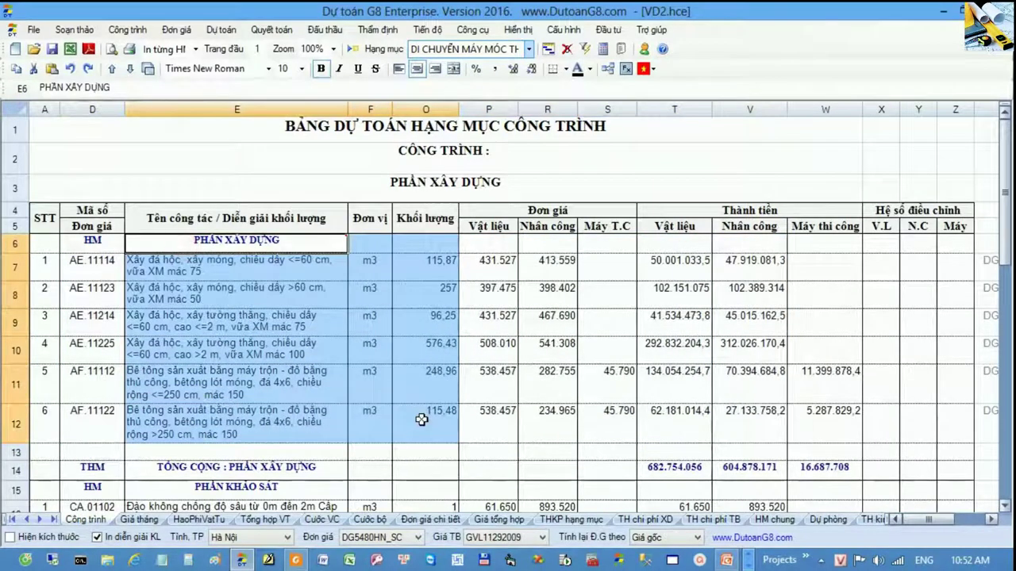
Step: Review the machinery and labour relocation section in the "Công trình" sheet, from its HM heading to its section total
scroll(421, 419, down, 1)
scroll(421, 420, down, 5)
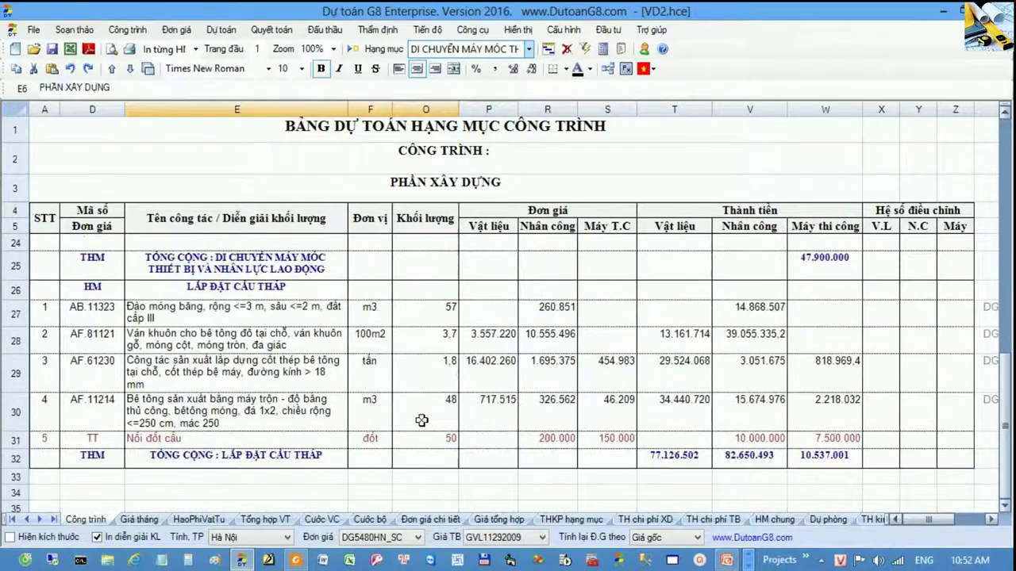
scroll(421, 419, up, 2)
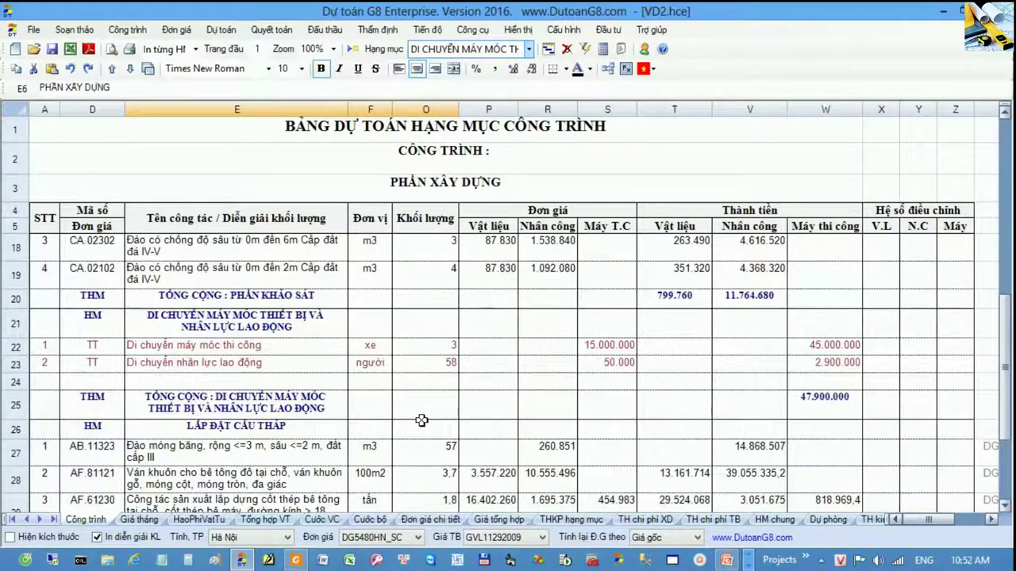
scroll(419, 420, down, 2)
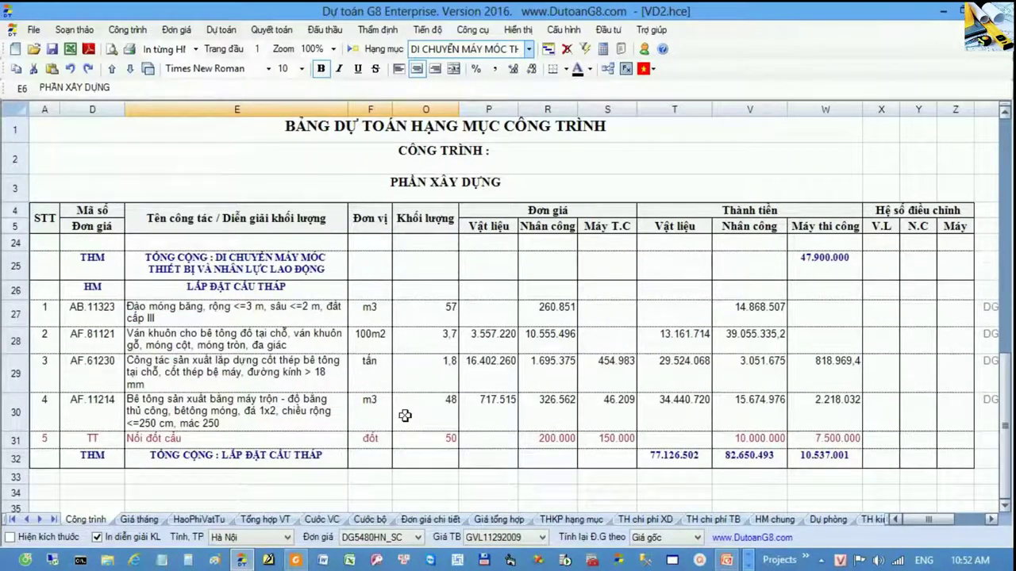
scroll(405, 416, up, 1)
drag(95, 249, 317, 332)
click(281, 269)
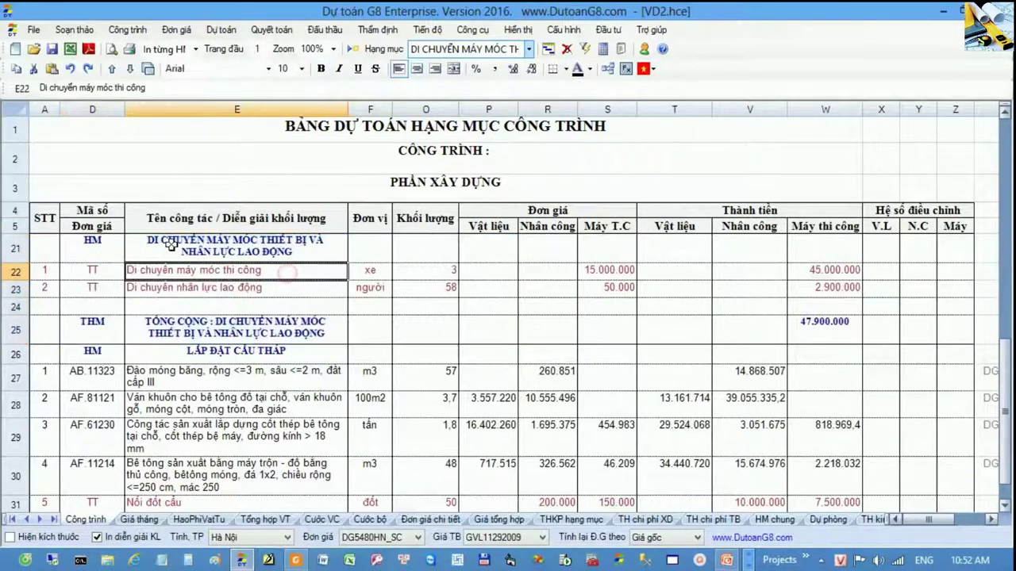
drag(199, 258, 445, 331)
Step: Review the LẮP ĐẶT CẨU THÁP section's work items and their price codes in the "Công trình" sheet
scroll(165, 308, down, 1)
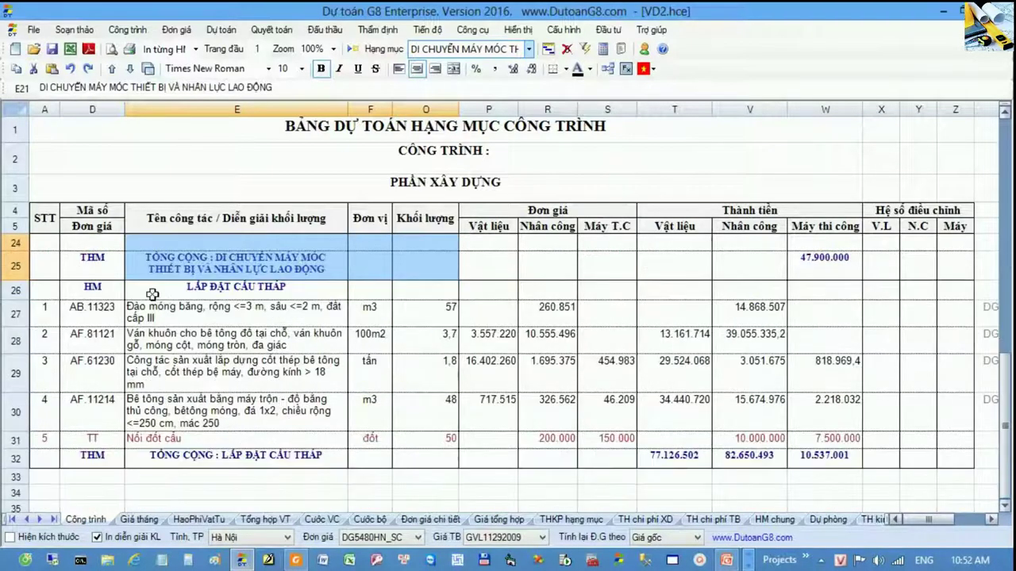
drag(152, 295, 415, 439)
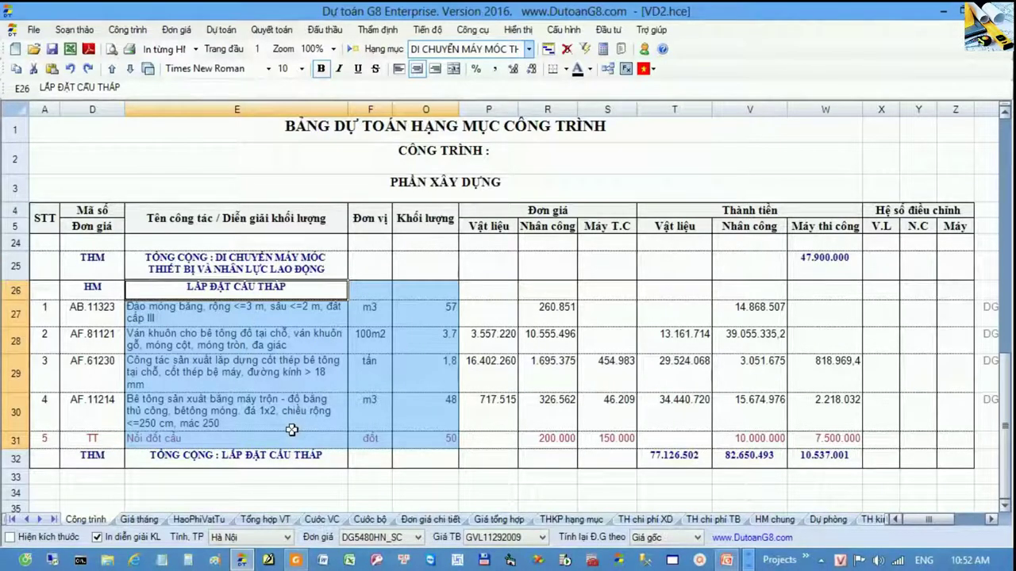
click(224, 395)
drag(86, 309, 384, 413)
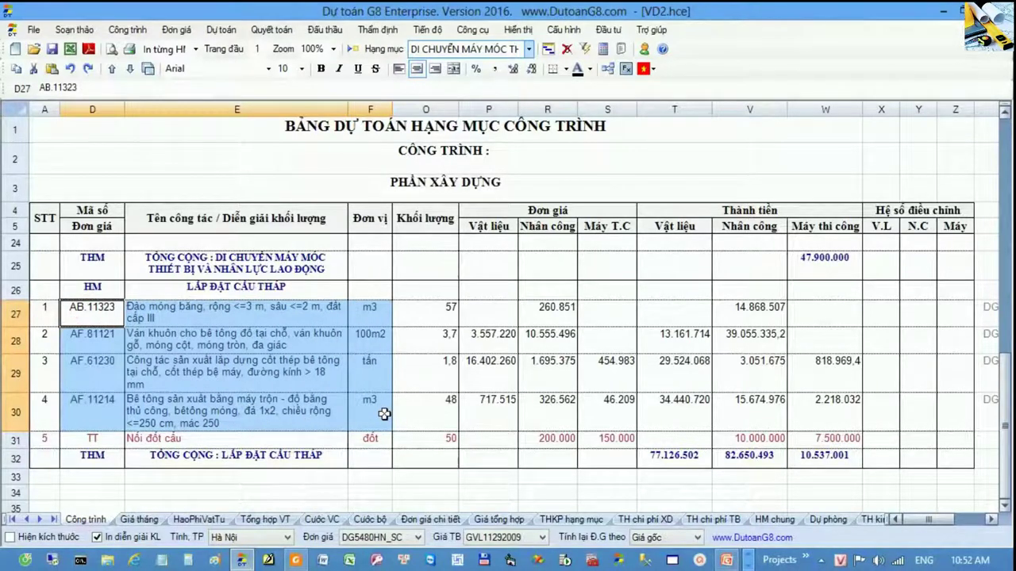
click(93, 308)
drag(110, 330, 52, 342)
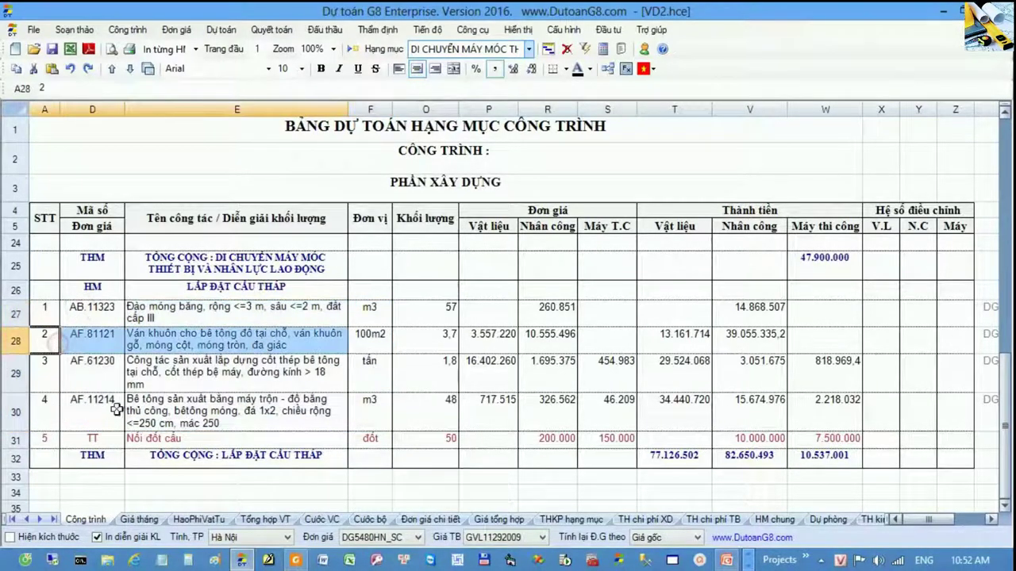
drag(92, 373, 366, 406)
Step: Check the quantities entered for the tower crane installation items, from the HM row to the crane section joining row
drag(428, 289, 435, 439)
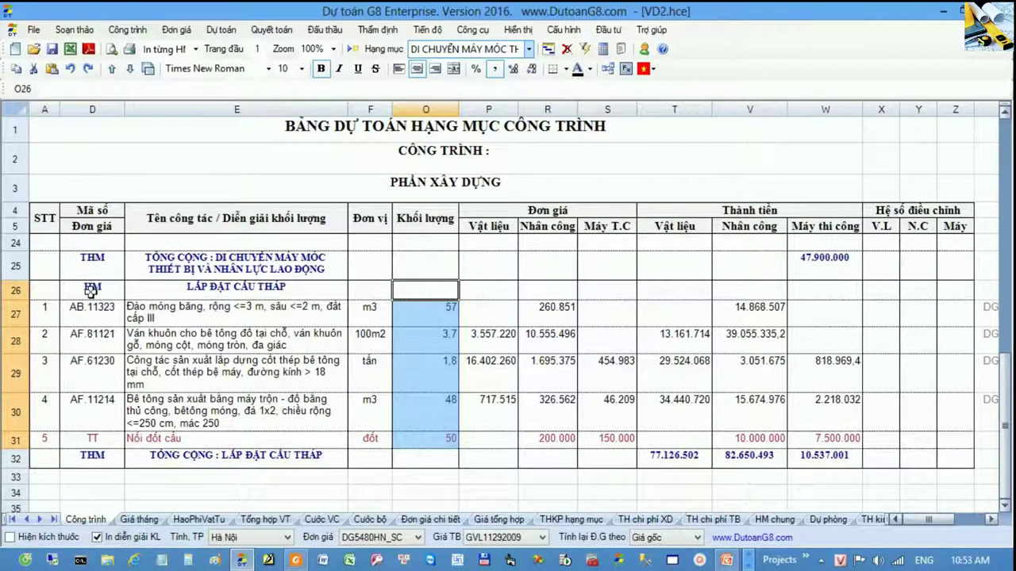
drag(92, 291, 433, 436)
click(435, 438)
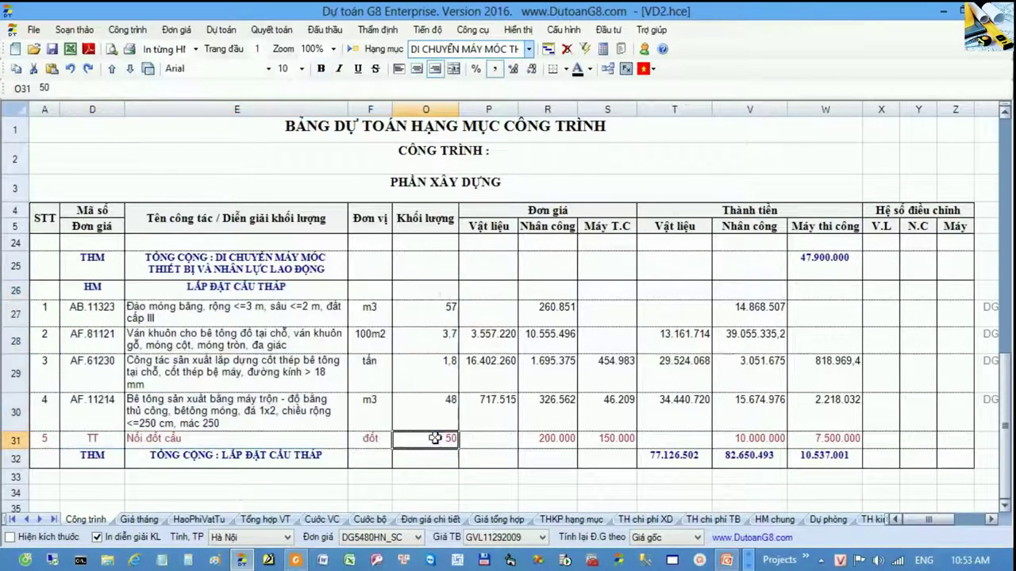
drag(444, 288, 445, 447)
click(443, 424)
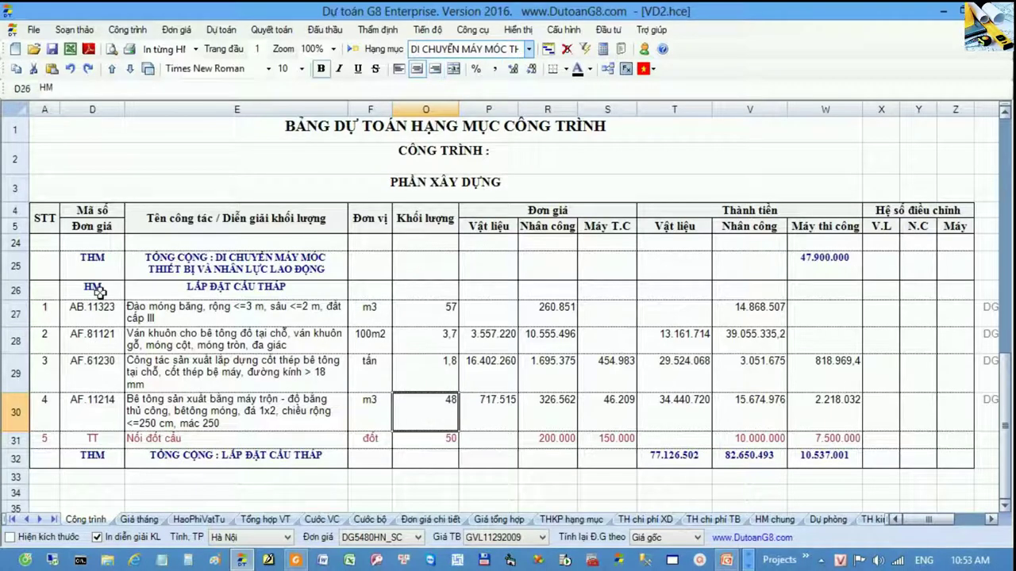
drag(92, 290, 451, 437)
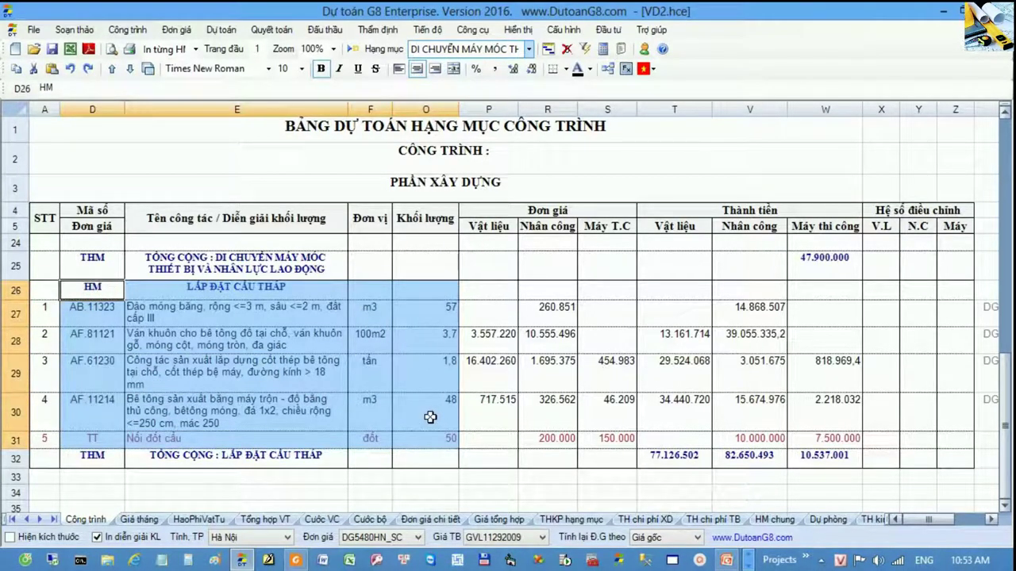
Step: Return to "Dự toán gói thầu" and check the remaining general items row with its relocation and tower crane sub-rows
click(38, 519)
click(38, 519)
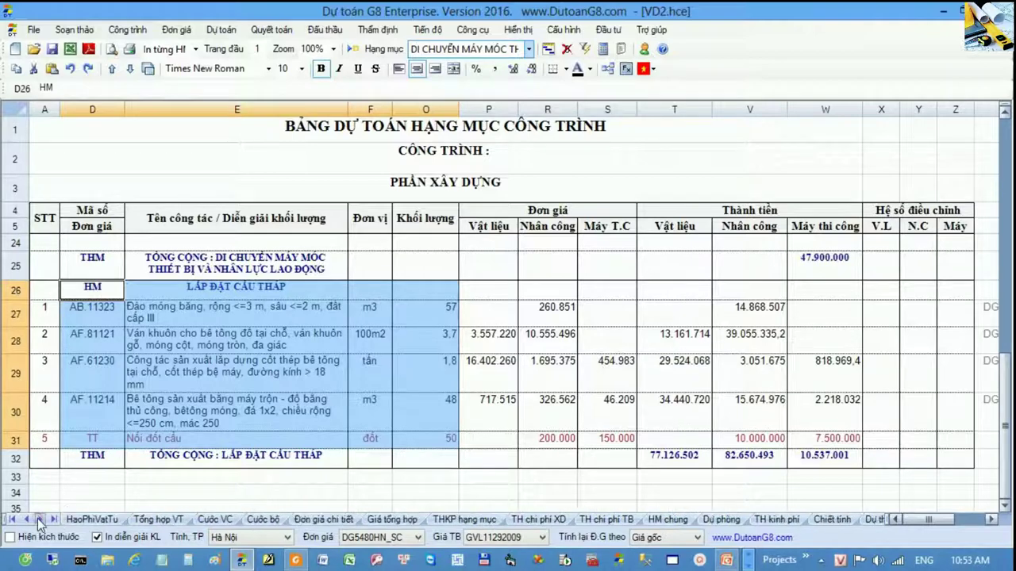
click(38, 519)
click(38, 519)
click(38, 519)
click(39, 519)
click(38, 519)
click(38, 519)
click(38, 519)
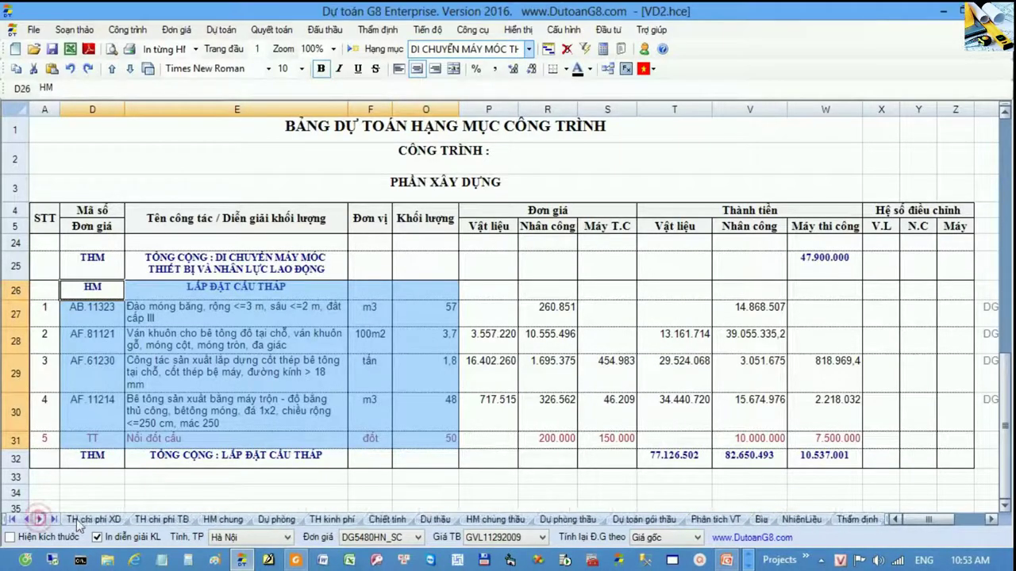
click(645, 520)
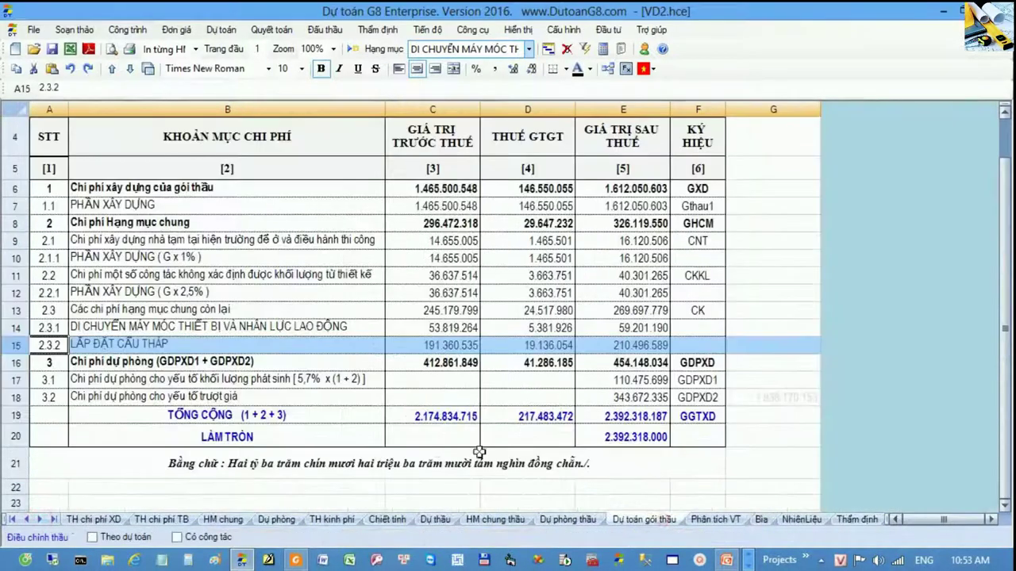
click(14, 311)
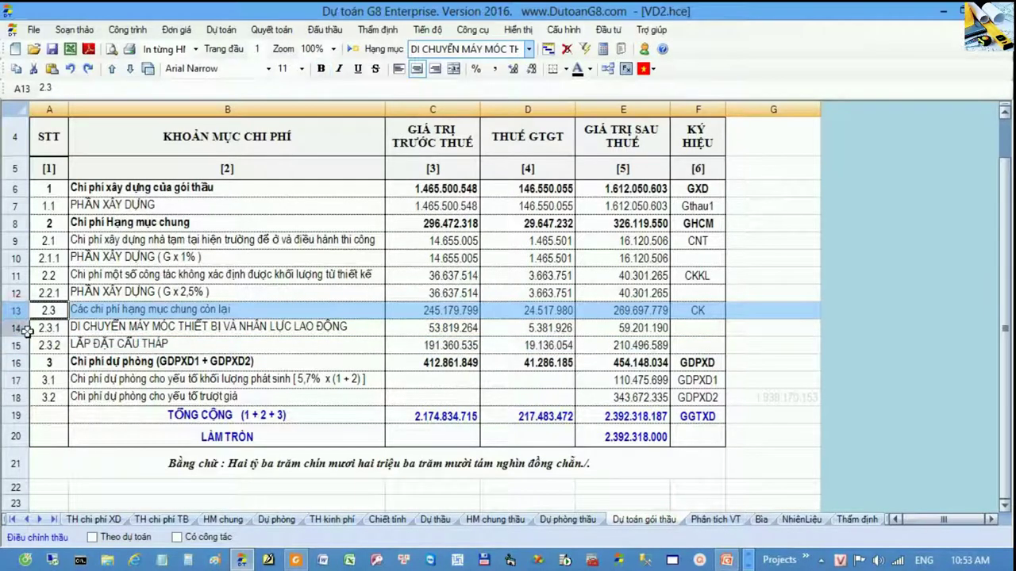
drag(24, 332, 22, 346)
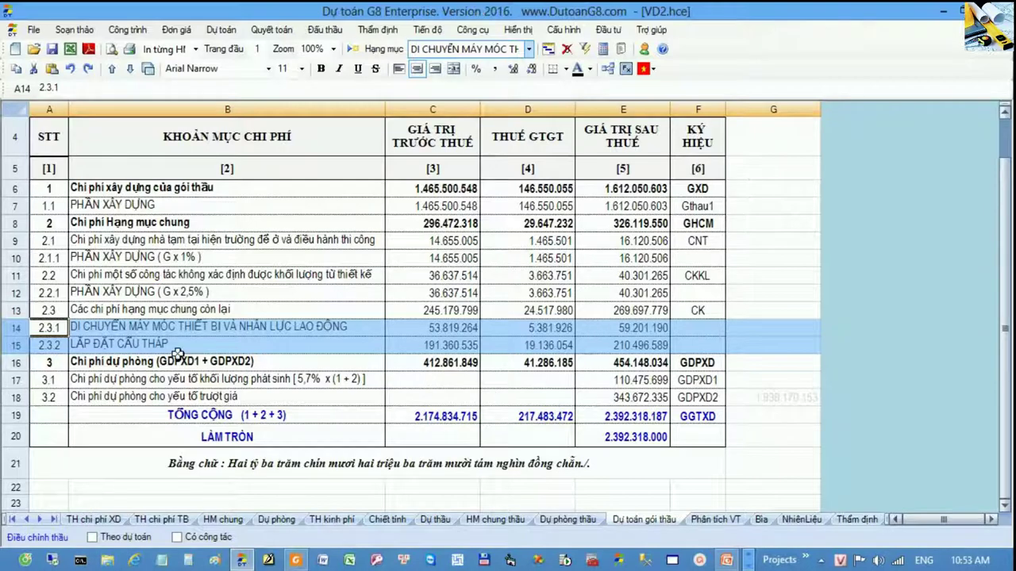
Step: Check the remaining general items amount against the bid package's grand total and rounded total rows
click(24, 311)
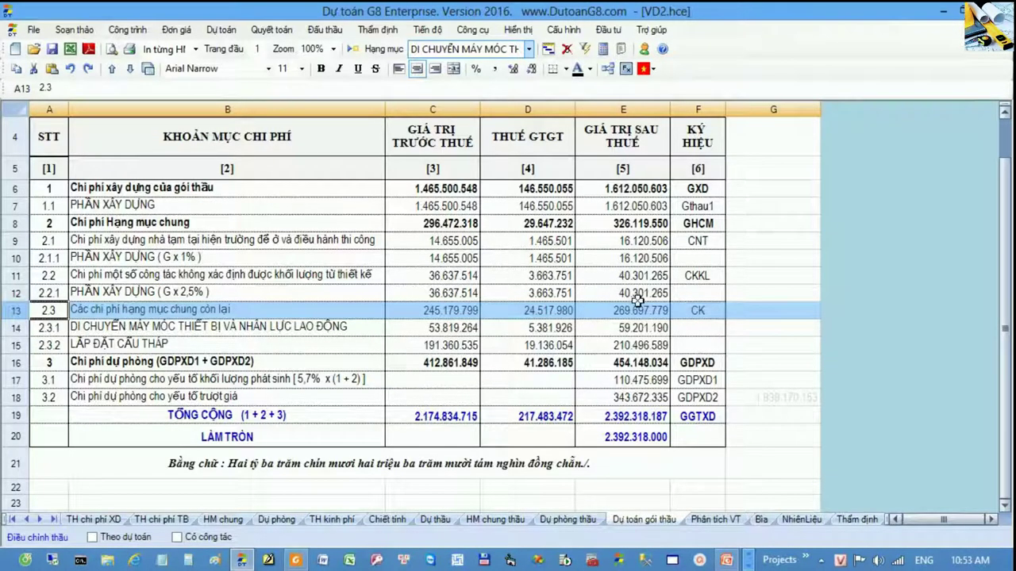
click(16, 415)
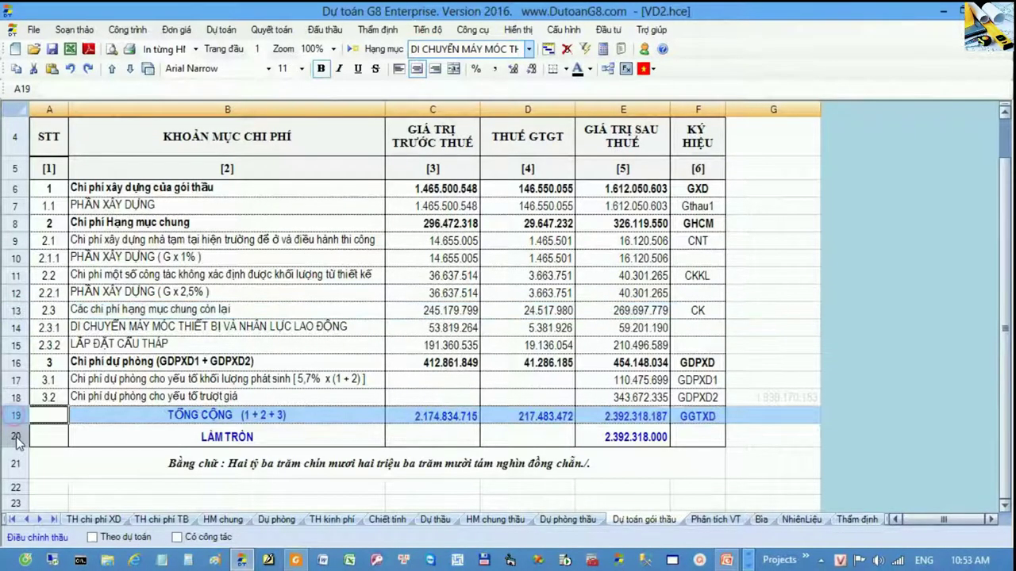
click(16, 438)
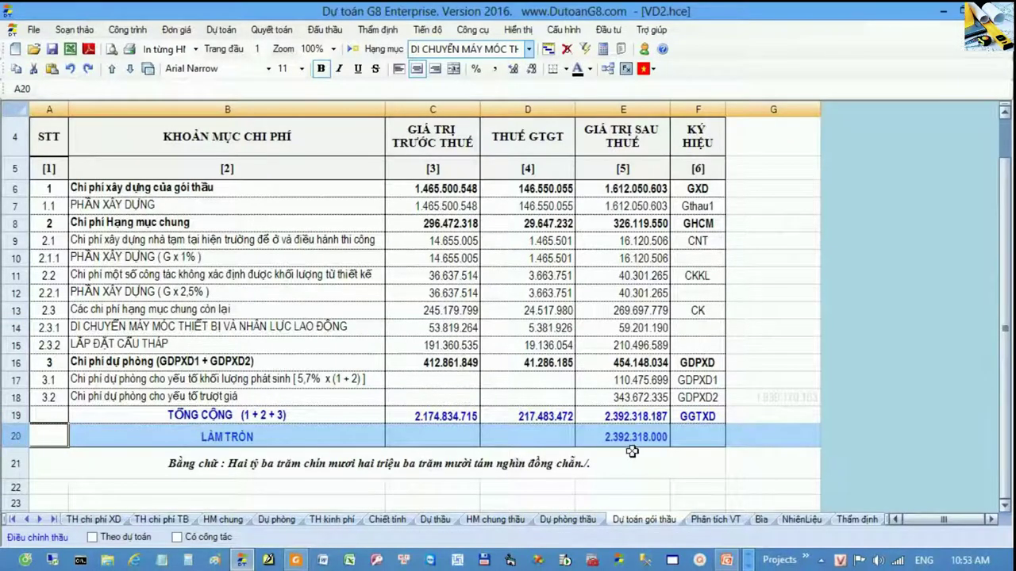
Step: Compare the remaining general items rows 2.3 to 2.3.2 with the tower crane items' descriptions, units and quantities in the "Công trình" sheet
click(15, 310)
drag(19, 329, 21, 351)
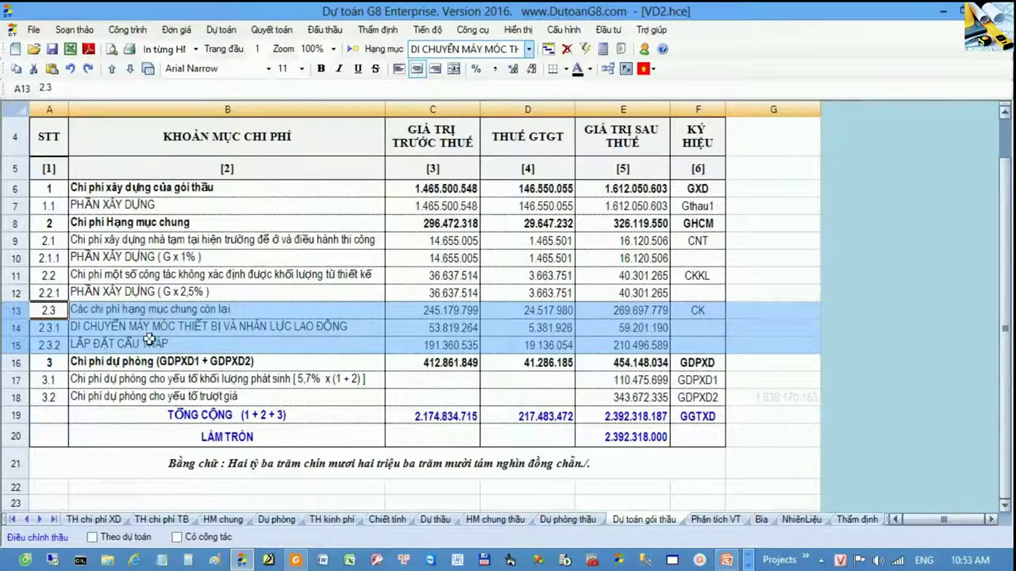
click(12, 519)
click(104, 517)
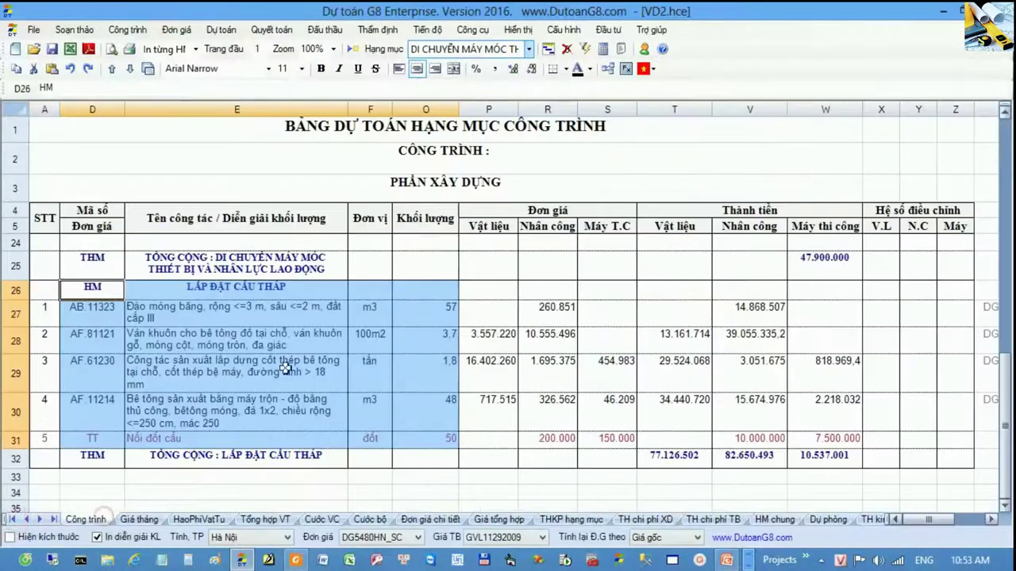
click(313, 361)
drag(428, 312, 437, 429)
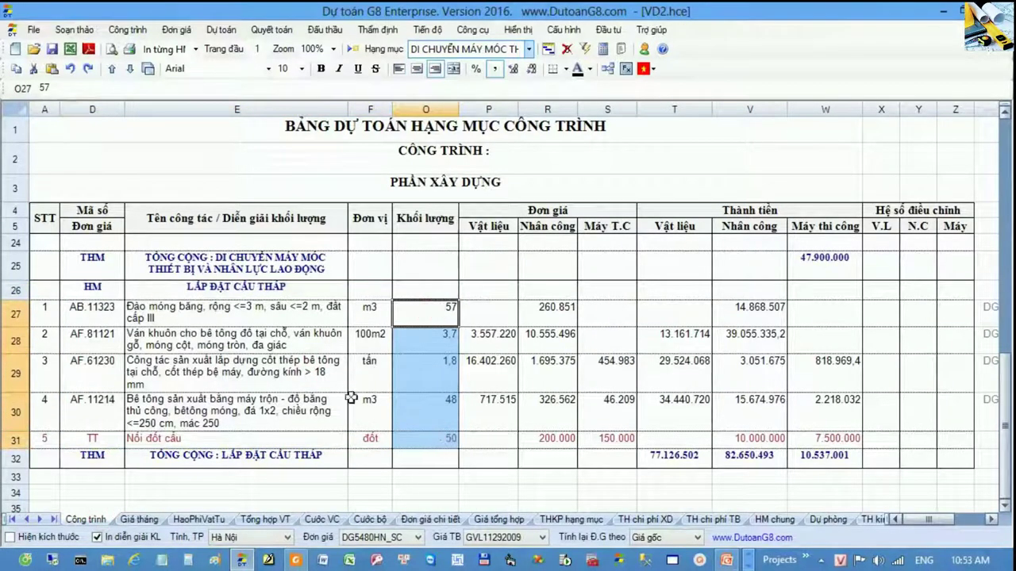
drag(193, 315, 196, 439)
drag(282, 438, 371, 443)
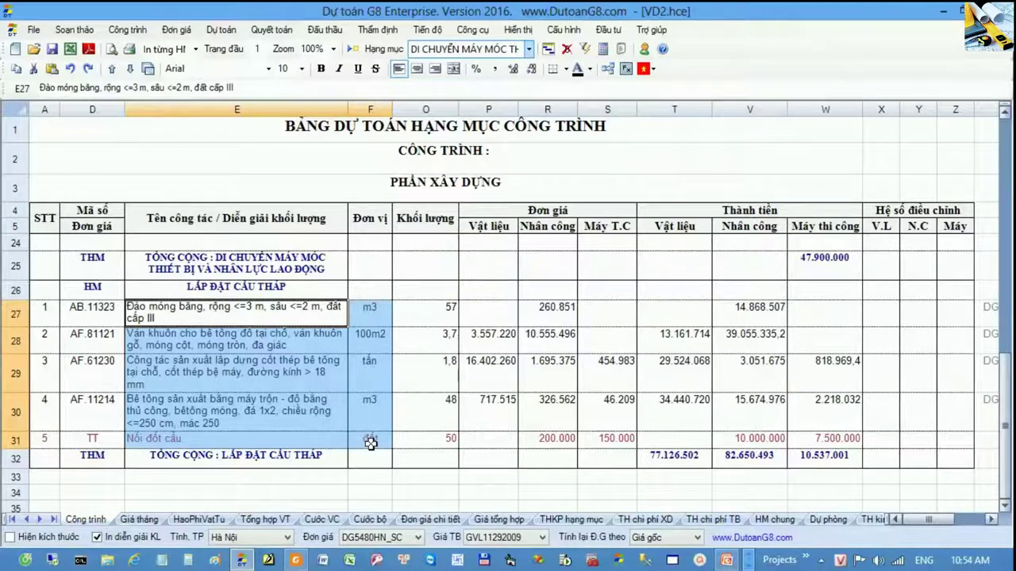
Step: Go through each tower crane work item from price code to quantity, up to the relocation section above it
click(98, 314)
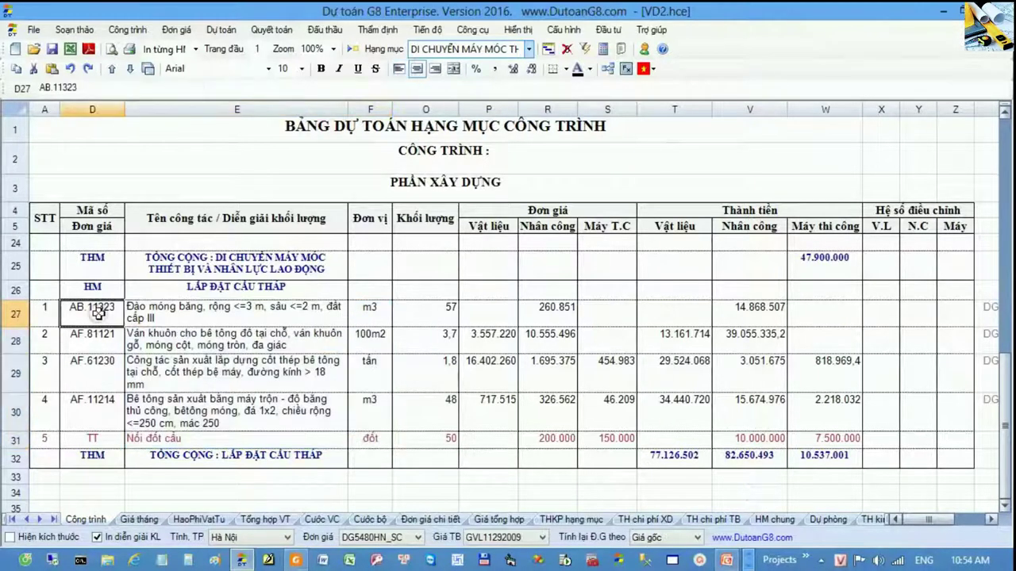
drag(98, 315, 427, 437)
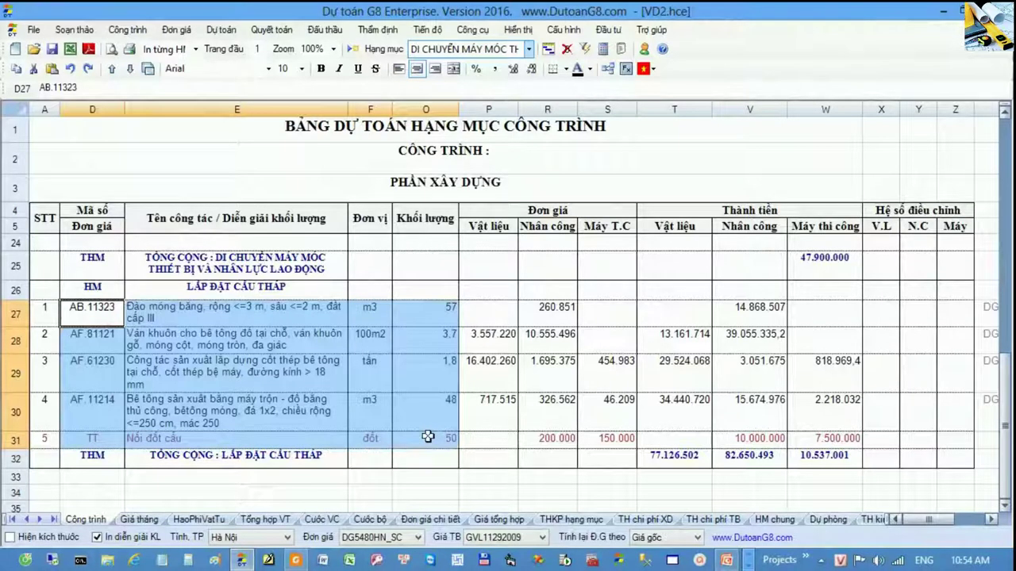
drag(429, 409, 107, 410)
drag(101, 374, 427, 382)
drag(431, 335, 116, 337)
click(115, 303)
scroll(108, 296, up, 1)
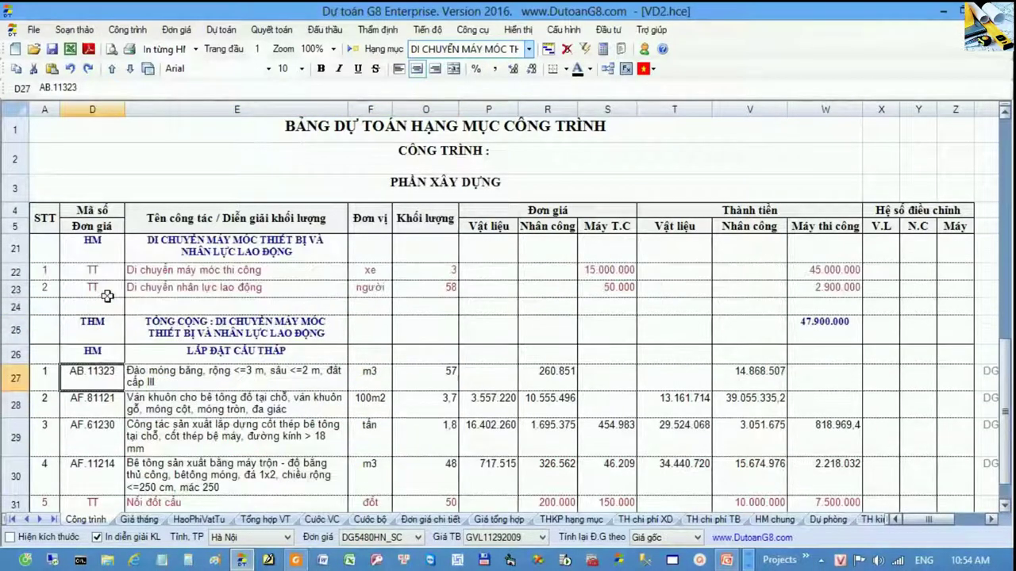
Step: Consult the clause on remaining general item costs in the Circular 06/2016 PDF in Foxit Reader, and return to the G8 estimate
click(296, 560)
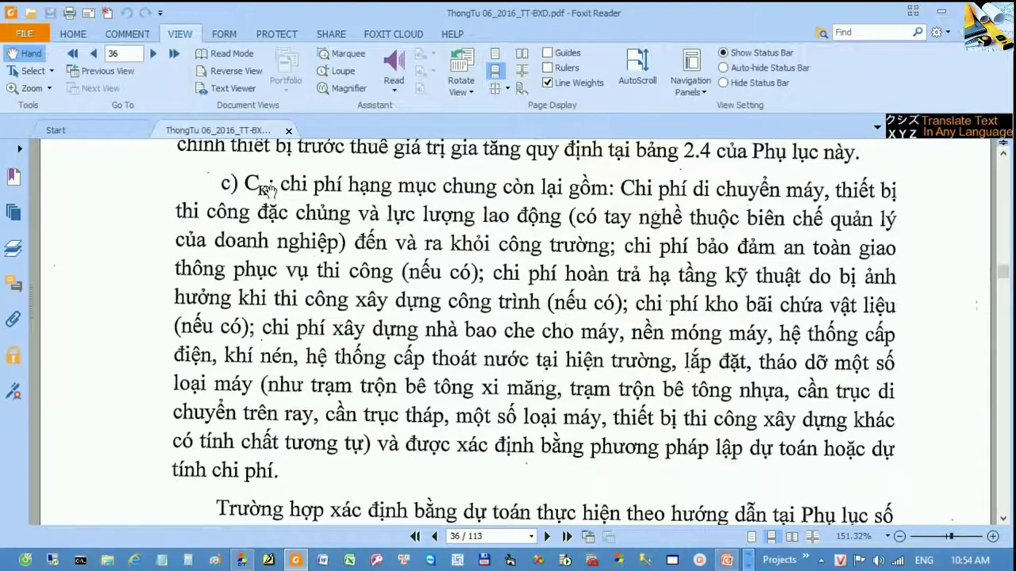
click(270, 559)
click(424, 433)
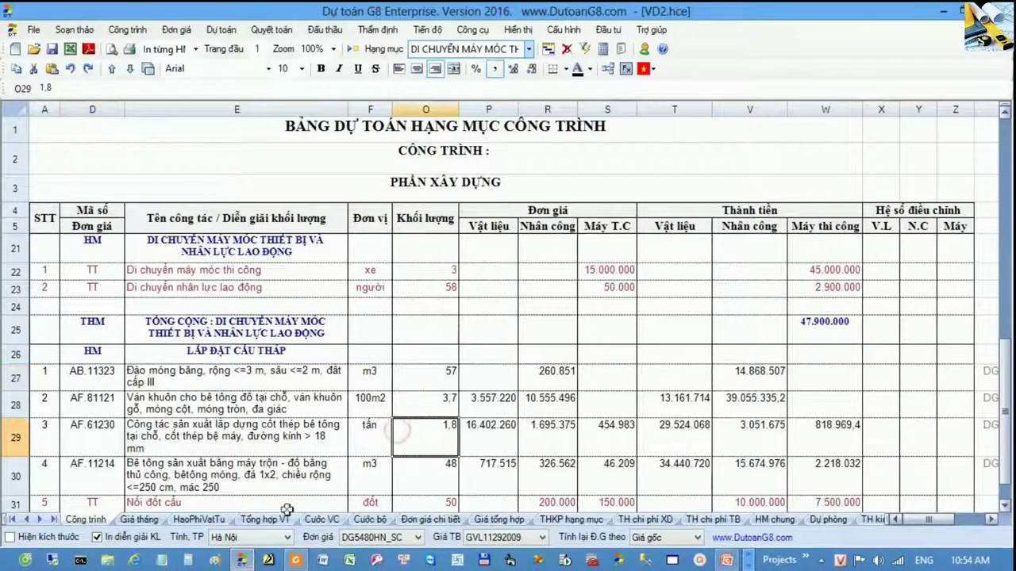
Step: Check the remaining general items row and its relocation and tower crane rows in "Dự toán gói thầu", ending at the sheet's title
click(41, 520)
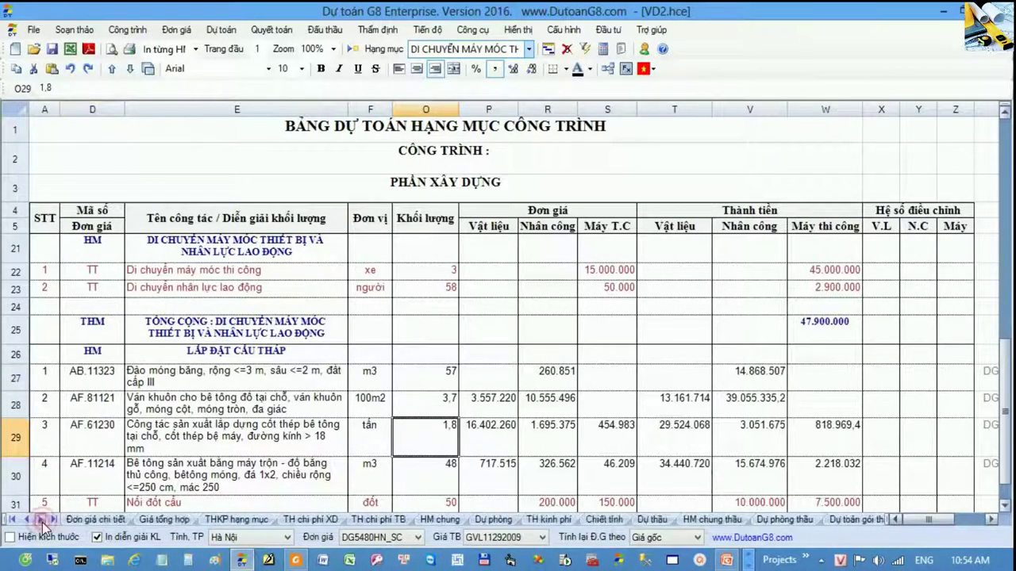
click(789, 520)
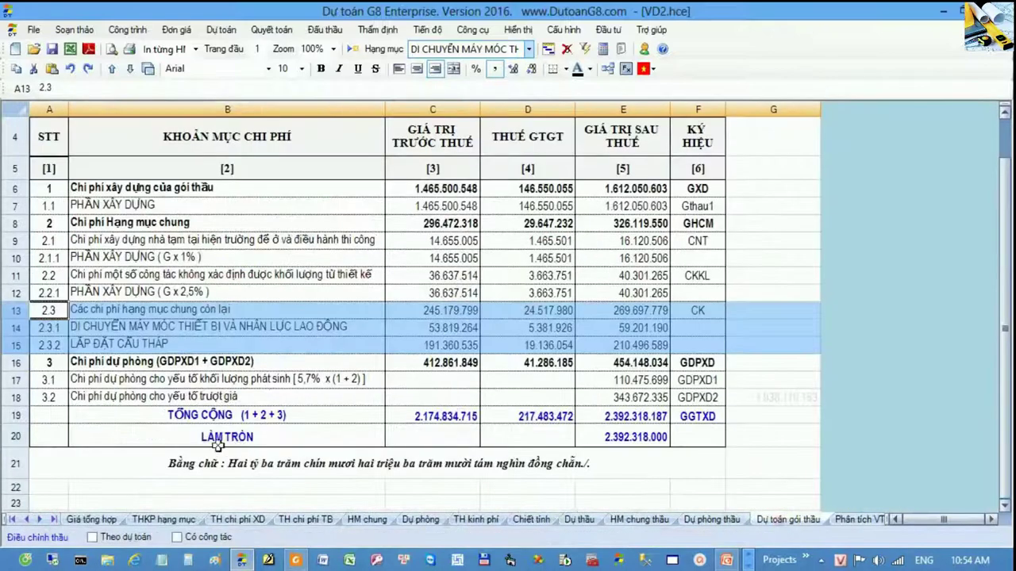
click(16, 312)
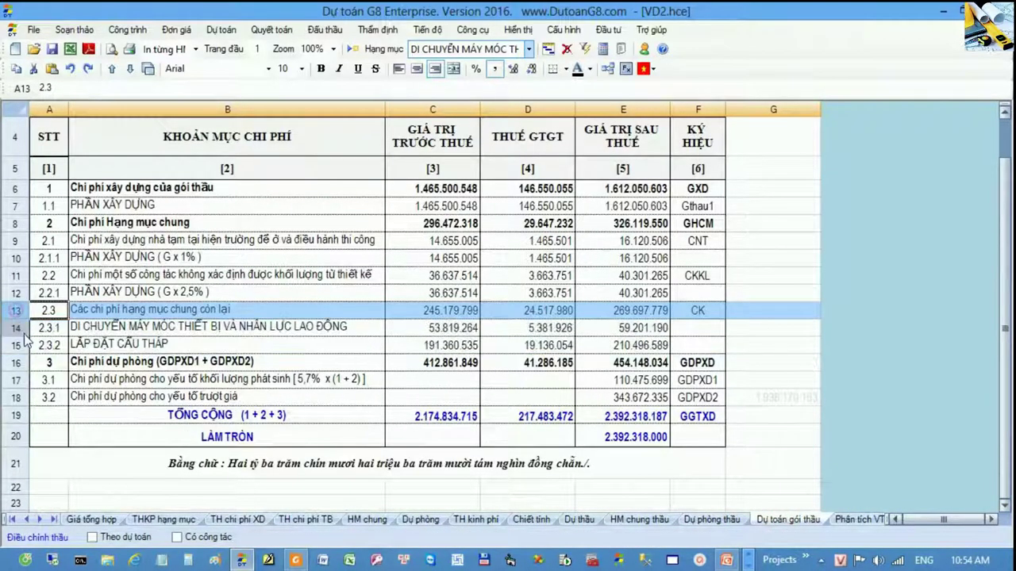
click(16, 327)
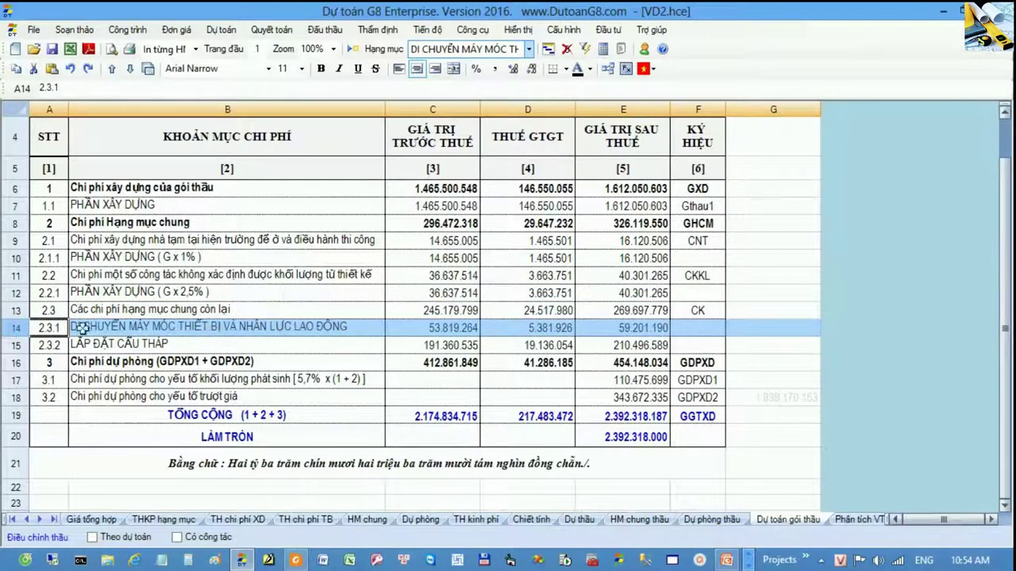
click(18, 347)
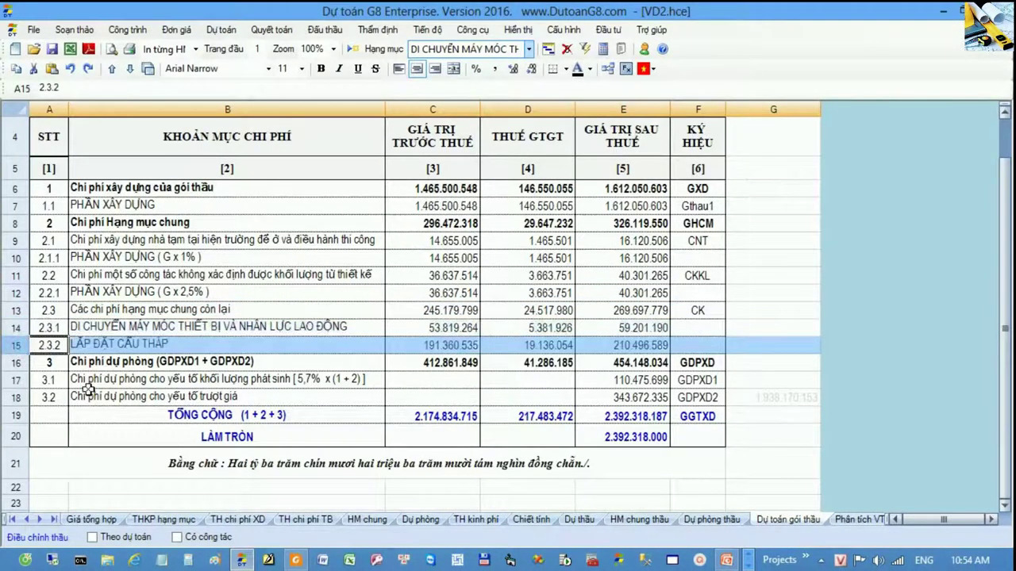
click(130, 296)
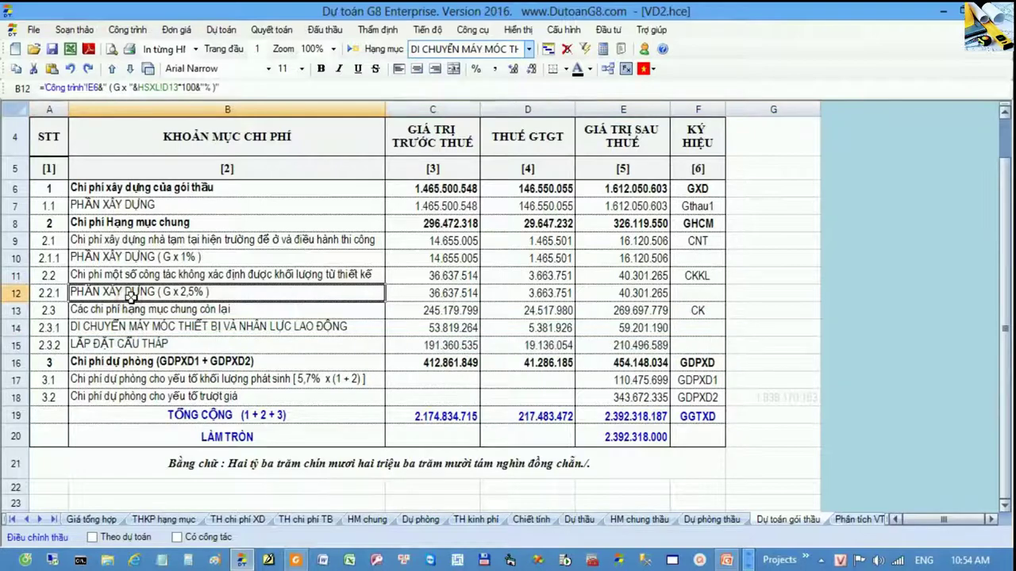
key(ctrl+Home)
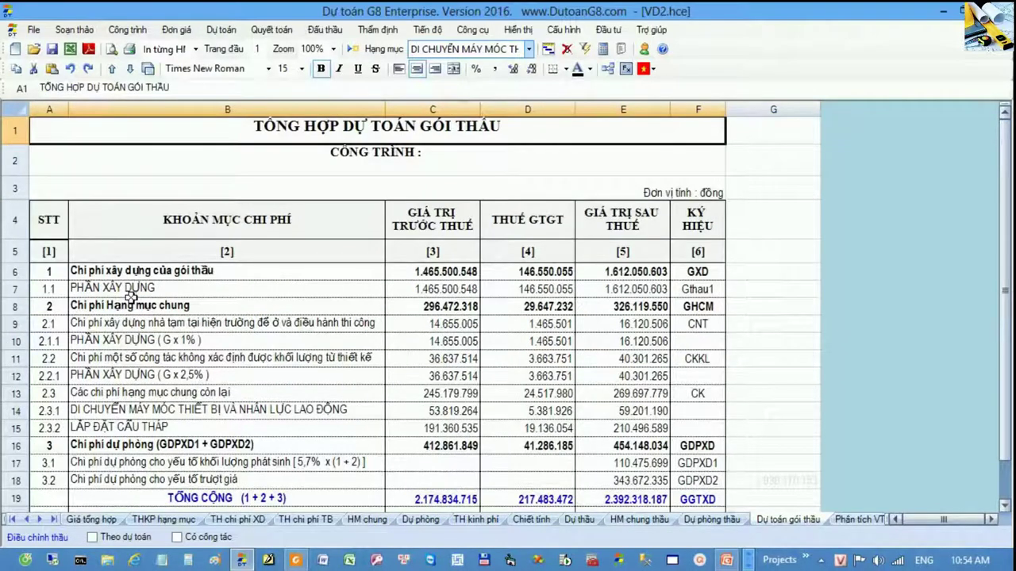